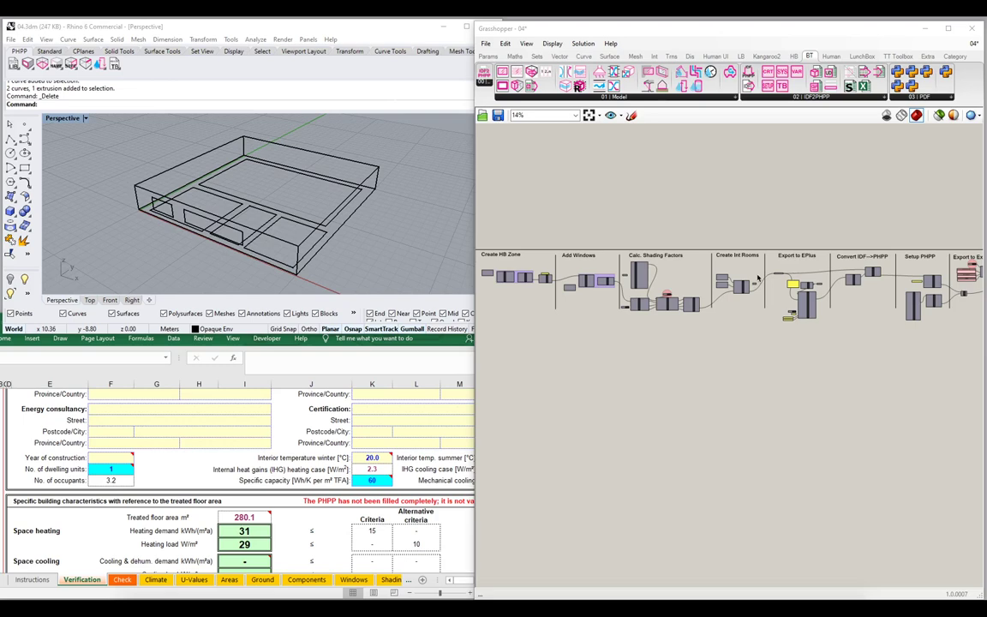
Open up empty canvas space between the Create Int Rooms section and the Export to EPlus section.
{"action": "scroll", "coordinate": [756, 278], "scroll_direction": "up", "scroll_amount": 5}
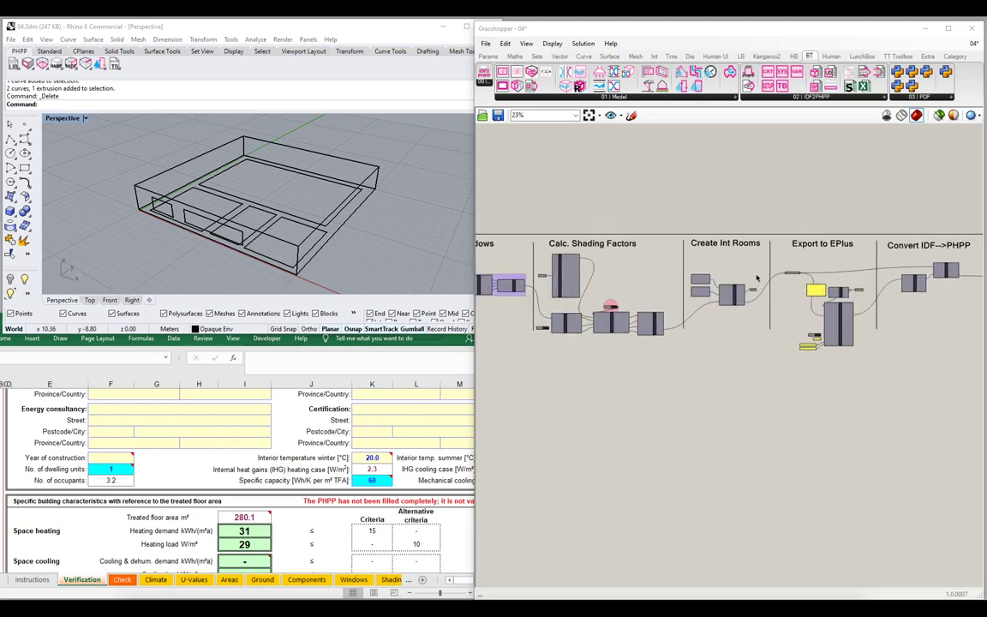
{"action": "scroll", "coordinate": [758, 277], "scroll_direction": "up", "scroll_amount": 2}
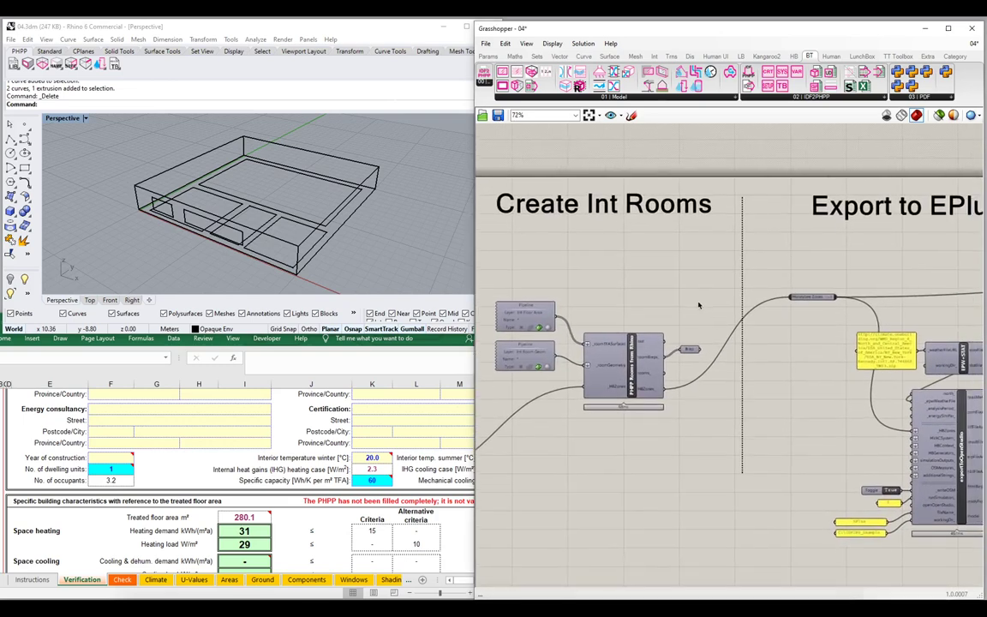
{"action": "left_click_drag", "start_coordinate": [712, 291], "coordinate": [963, 310], "text": "alt"}
{"action": "right_click_drag", "start_coordinate": [963, 310], "coordinate": [796, 306]}
{"action": "left_click_drag", "start_coordinate": [670, 317], "coordinate": [775, 325], "text": "alt"}
{"action": "scroll", "coordinate": [793, 326], "scroll_direction": "down", "scroll_amount": 2}
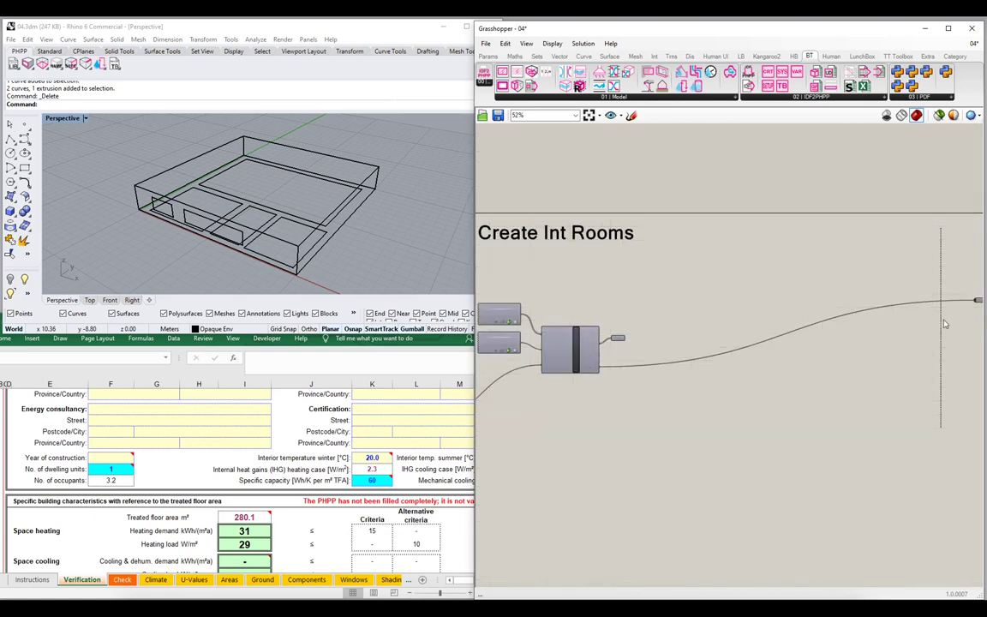
Duplicate the vertical divider just after the Create Int Rooms components and copy the section's heading into the new gap.
{"action": "left_click_drag", "start_coordinate": [941, 324], "coordinate": [655, 318], "text": "alt"}
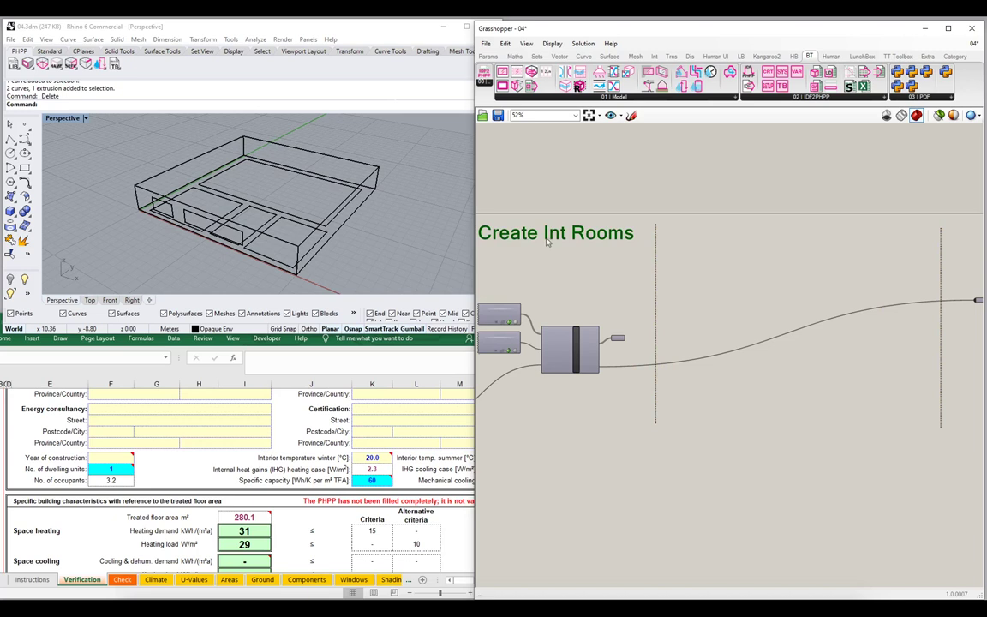
{"action": "left_click_drag", "start_coordinate": [546, 242], "coordinate": [774, 242], "text": "alt"}
{"action": "double_click", "coordinate": [774, 243]}
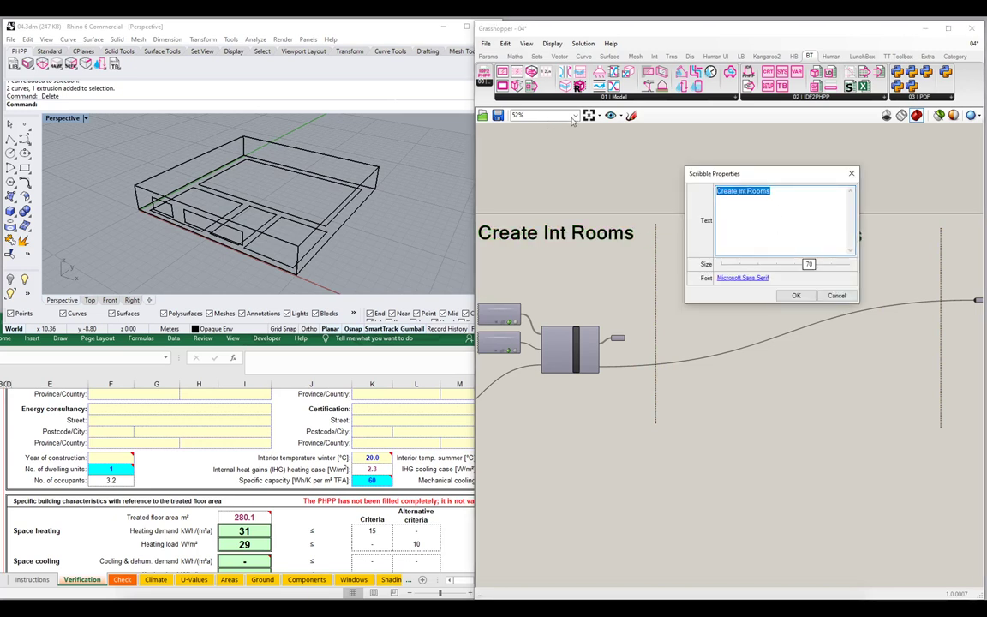
{"action": "type", "text": "Pass"}
{"action": "key", "text": "Return"}
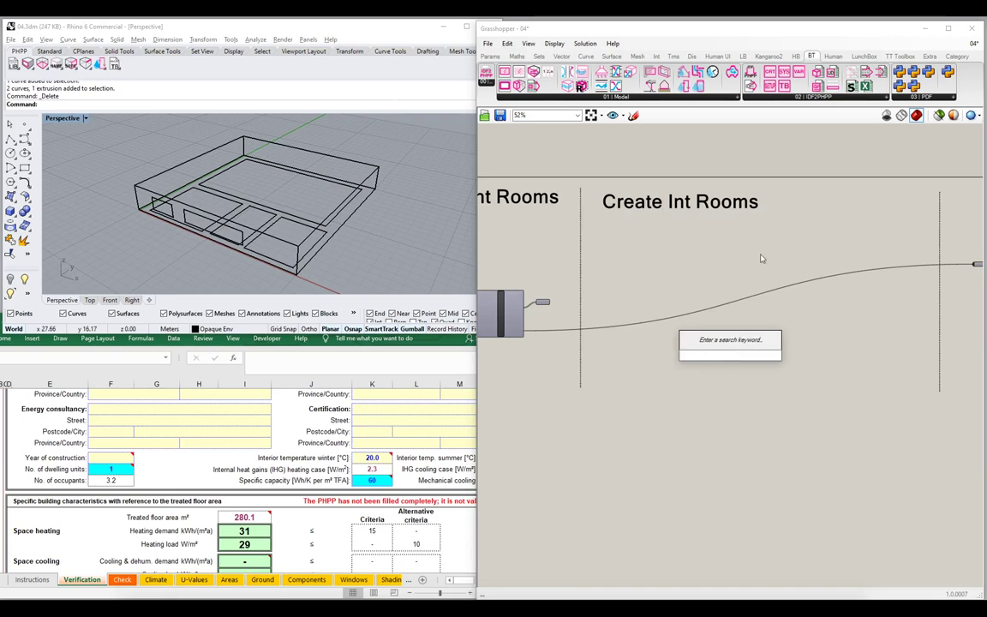
{"action": "left_click", "coordinate": [671, 214]}
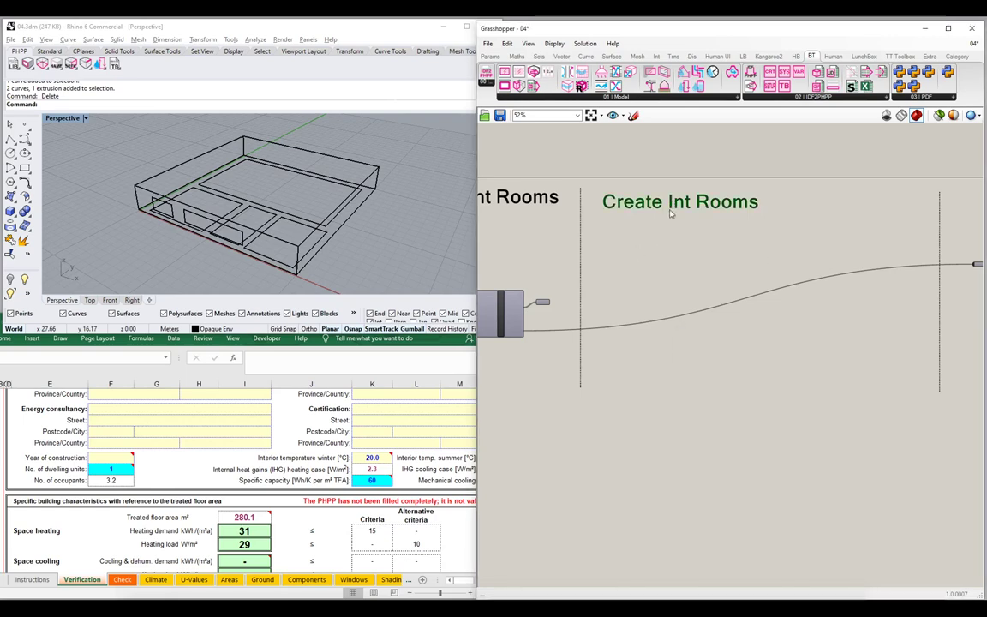
Change the copied heading's text to "Fresh Air Ventilation System" and centre it between the two dividers.
{"action": "scroll", "coordinate": [671, 214], "scroll_direction": "up", "scroll_amount": 3}
{"action": "mouse_move", "coordinate": [616, 212]}
{"action": "left_mouse_down"}
{"action": "mouse_move", "coordinate": [728, 211]}
{"action": "mouse_move", "coordinate": [714, 206]}
{"action": "left_mouse_up"}
{"action": "double_click", "coordinate": [713, 206]}
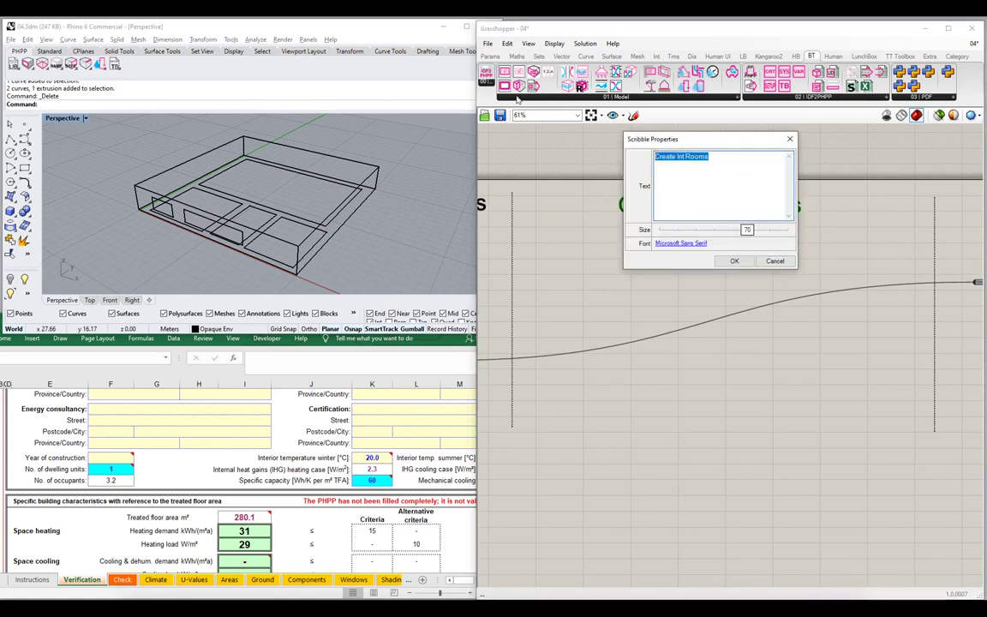
{"action": "type", "text": "Fresh Ai"}
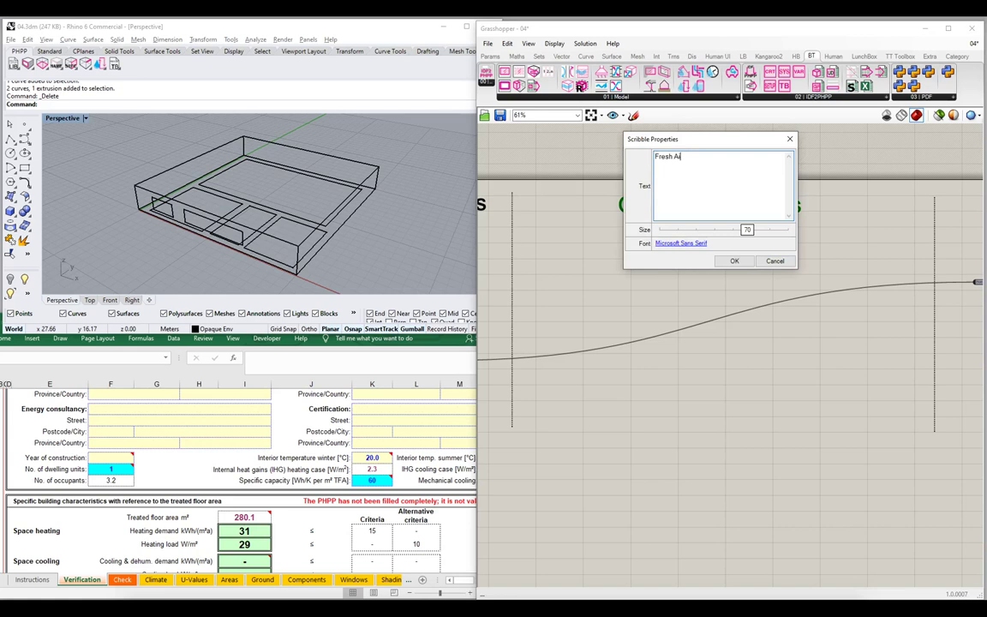
{"action": "type", "text": "r Ventilation System"}
{"action": "left_click", "coordinate": [733, 261]}
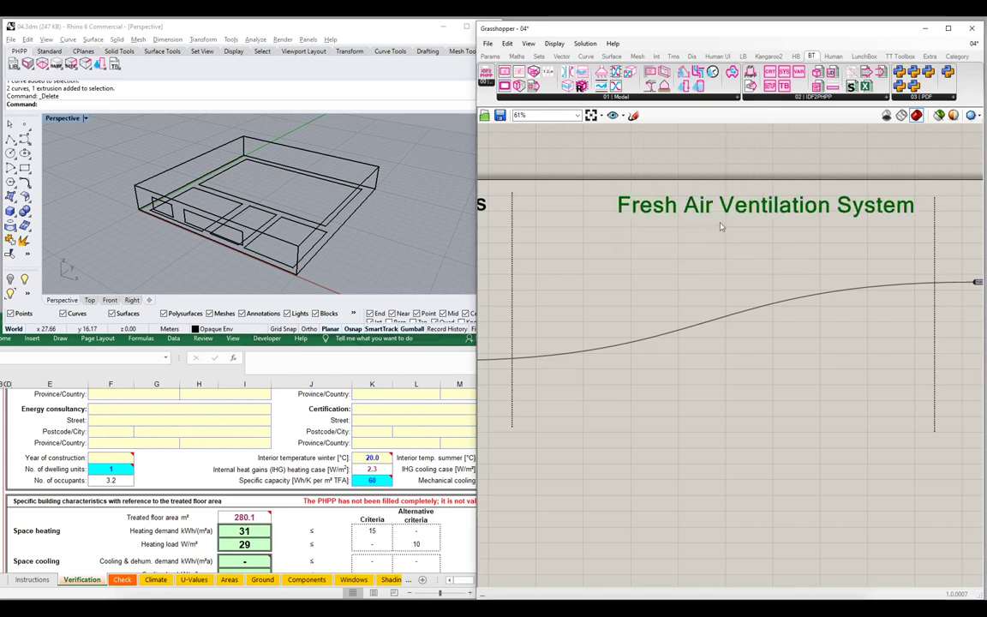
{"action": "left_click_drag", "start_coordinate": [691, 210], "coordinate": [631, 214]}
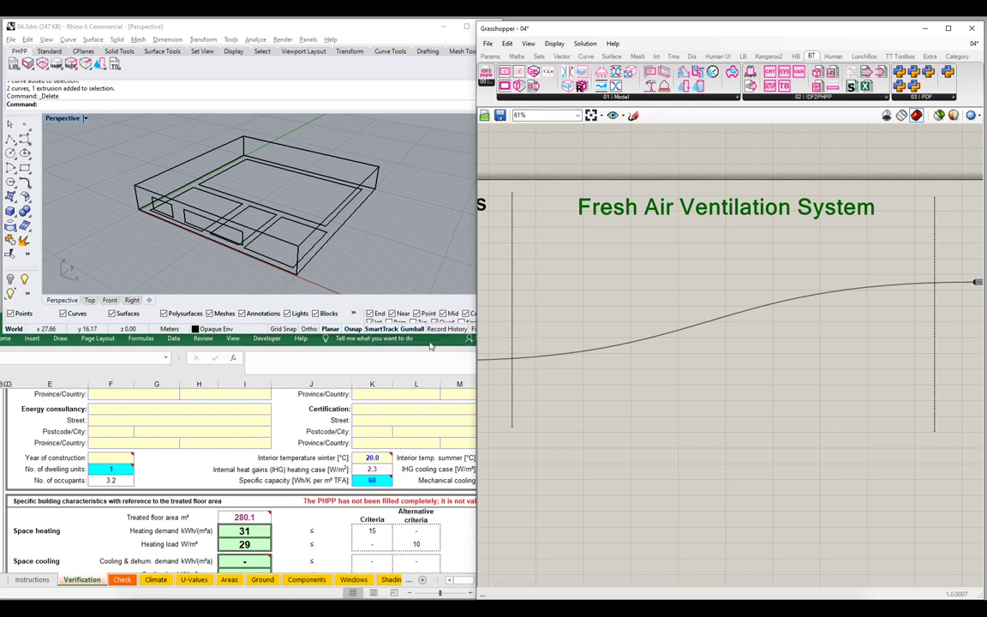
Switch to the Excel workbook and examine the room air quantities and ventilation unit selection on the Additional Vent worksheet.
{"action": "left_click", "coordinate": [345, 322]}
{"action": "double_click", "coordinate": [298, 323]}
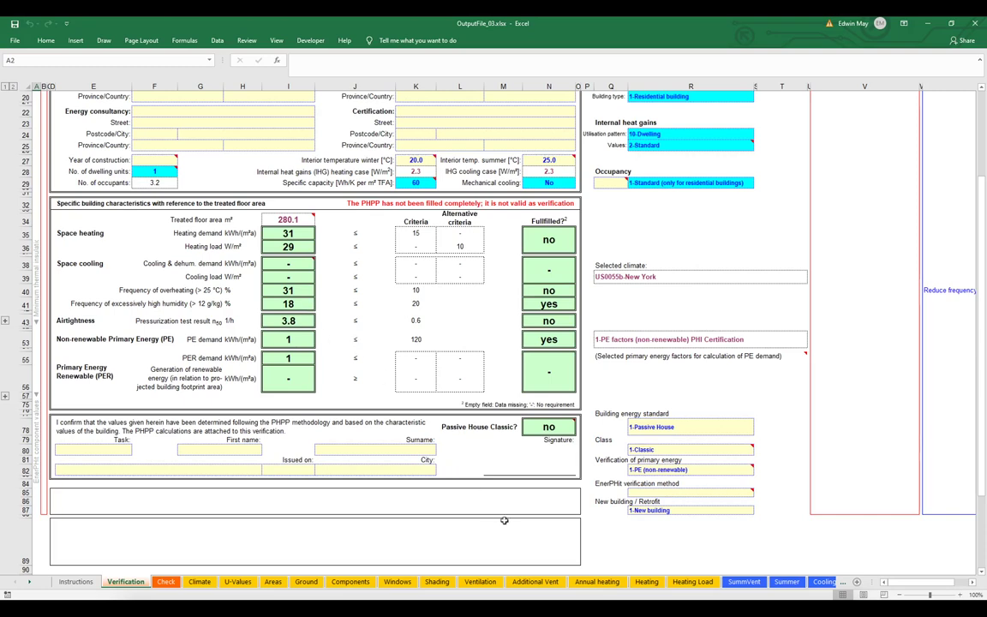
{"action": "left_click", "coordinate": [534, 581]}
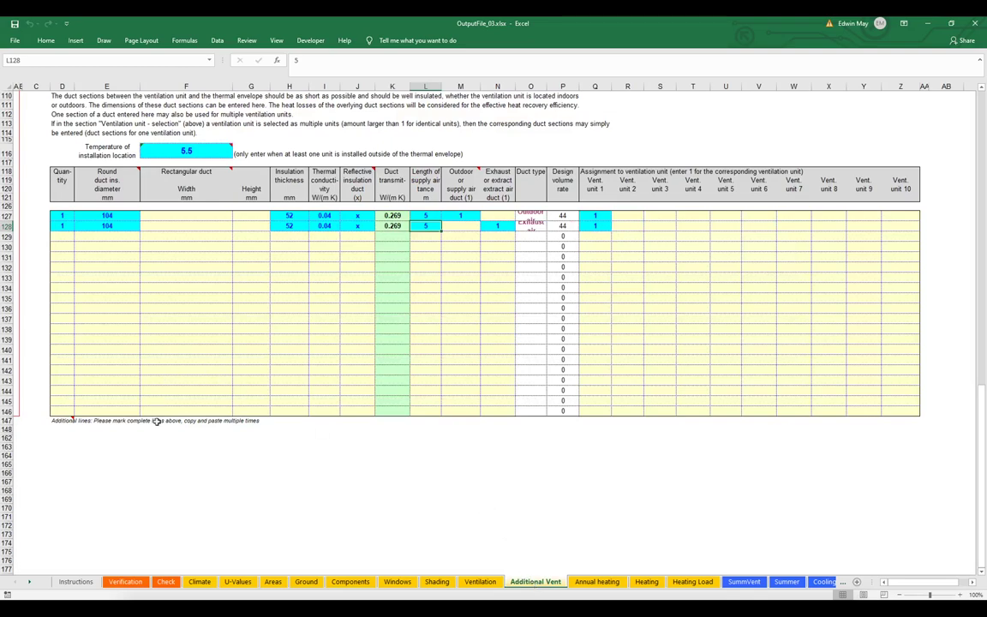
{"action": "scroll", "coordinate": [219, 336], "scroll_direction": "up", "scroll_amount": 2}
{"action": "scroll", "coordinate": [219, 337], "scroll_direction": "up", "scroll_amount": 19}
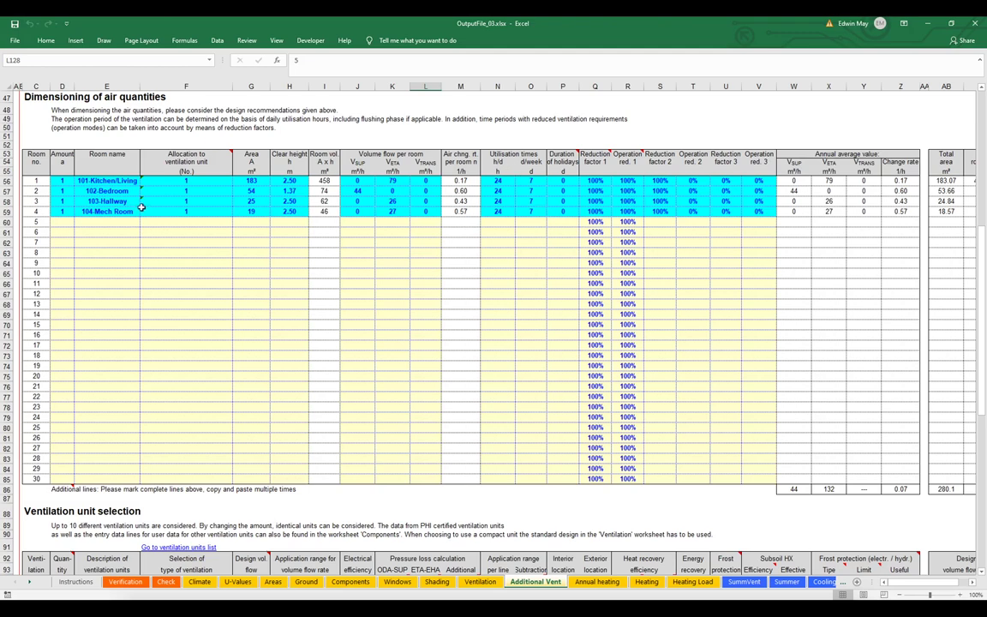
{"action": "scroll", "coordinate": [146, 204], "scroll_direction": "down", "scroll_amount": 9}
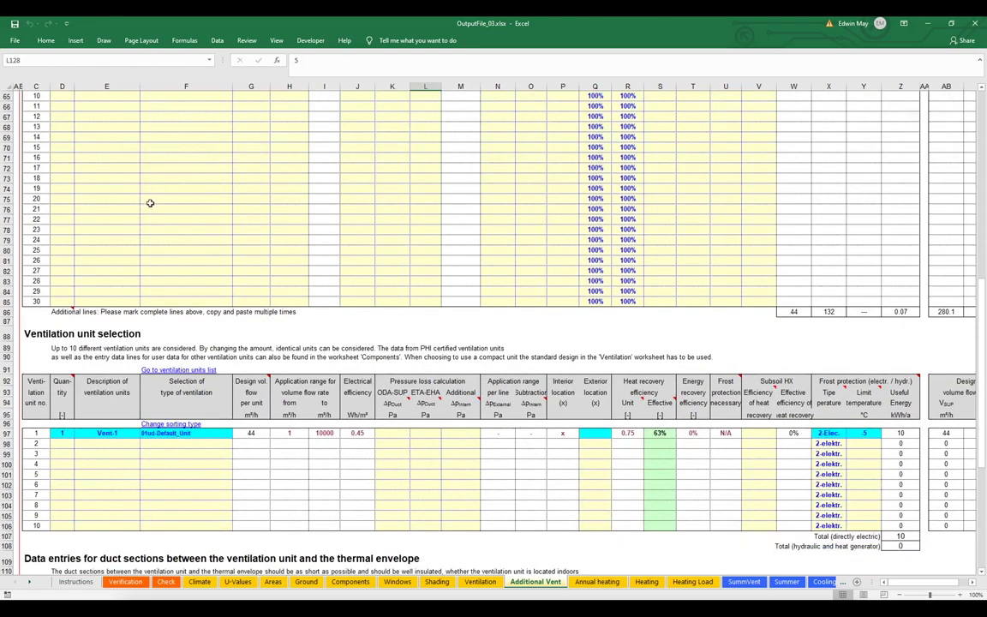
{"action": "scroll", "coordinate": [150, 201], "scroll_direction": "down", "scroll_amount": 4}
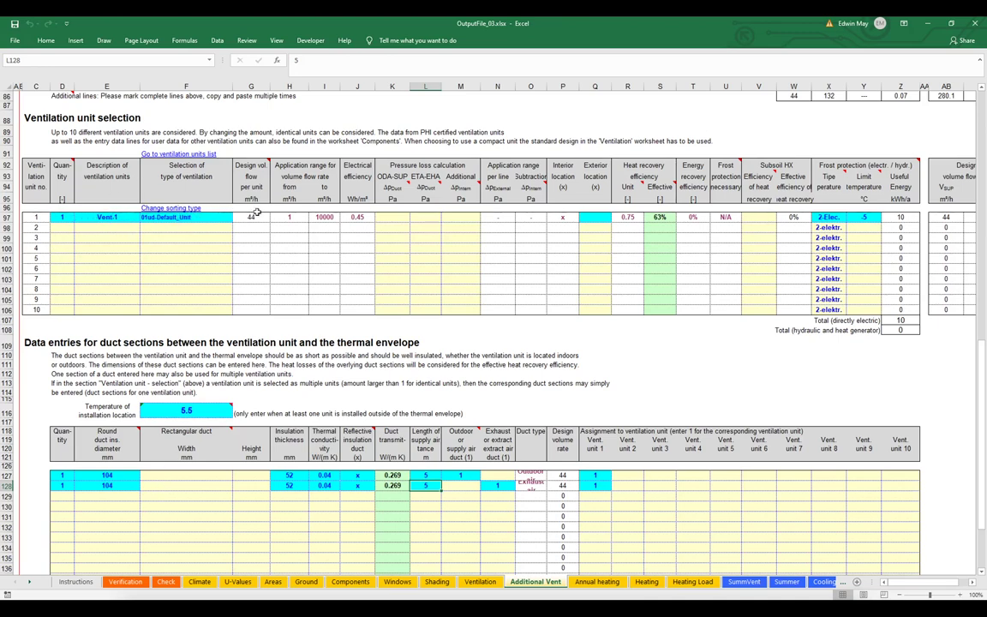
Examine the Vent-1 unit's heat recovery, energy recovery and electrical efficiency, plus the first duct section's thermal conductivity and length.
{"action": "left_click", "coordinate": [638, 219]}
{"action": "left_click", "coordinate": [700, 219]}
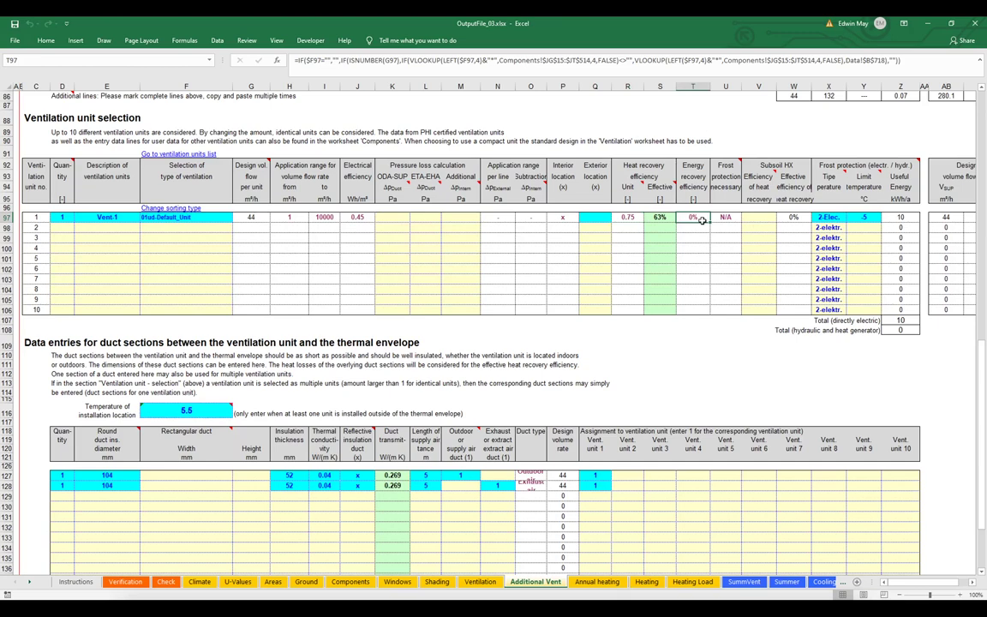
{"action": "left_click", "coordinate": [353, 219]}
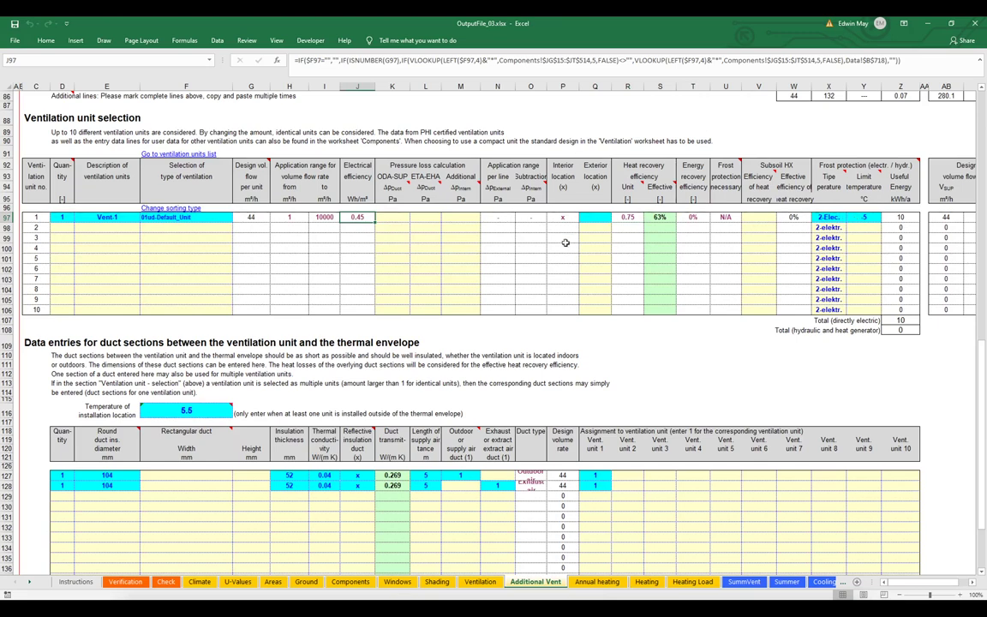
{"action": "scroll", "coordinate": [256, 274], "scroll_direction": "down", "scroll_amount": 3}
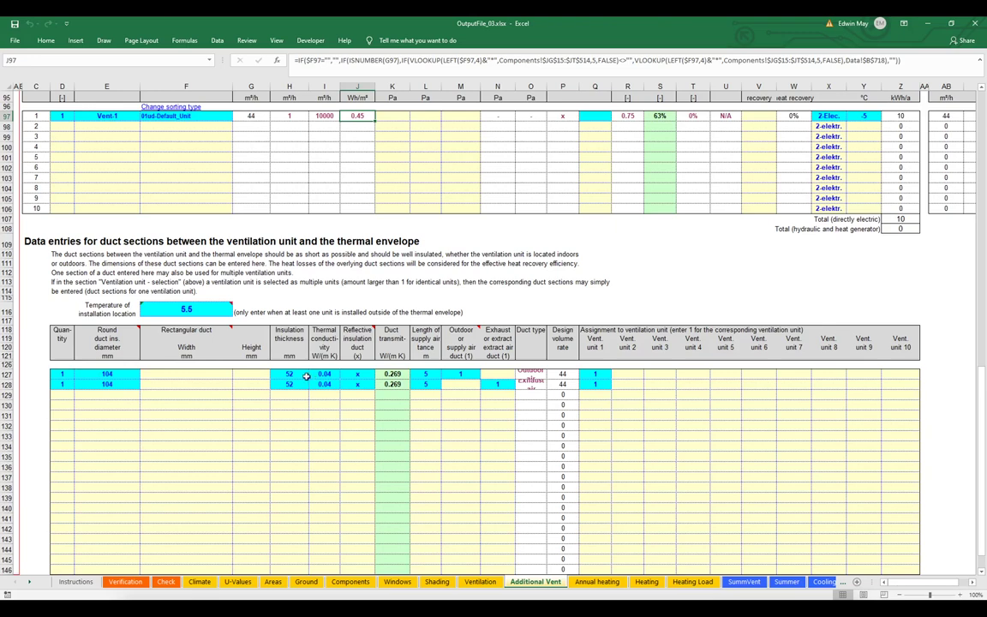
{"action": "left_click", "coordinate": [333, 375]}
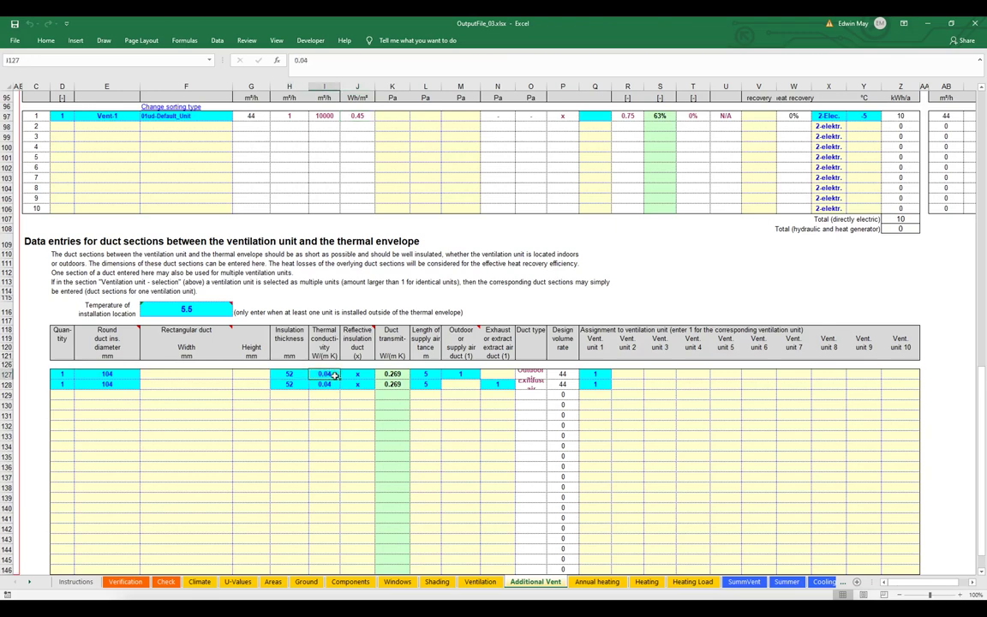
{"action": "left_click", "coordinate": [436, 373]}
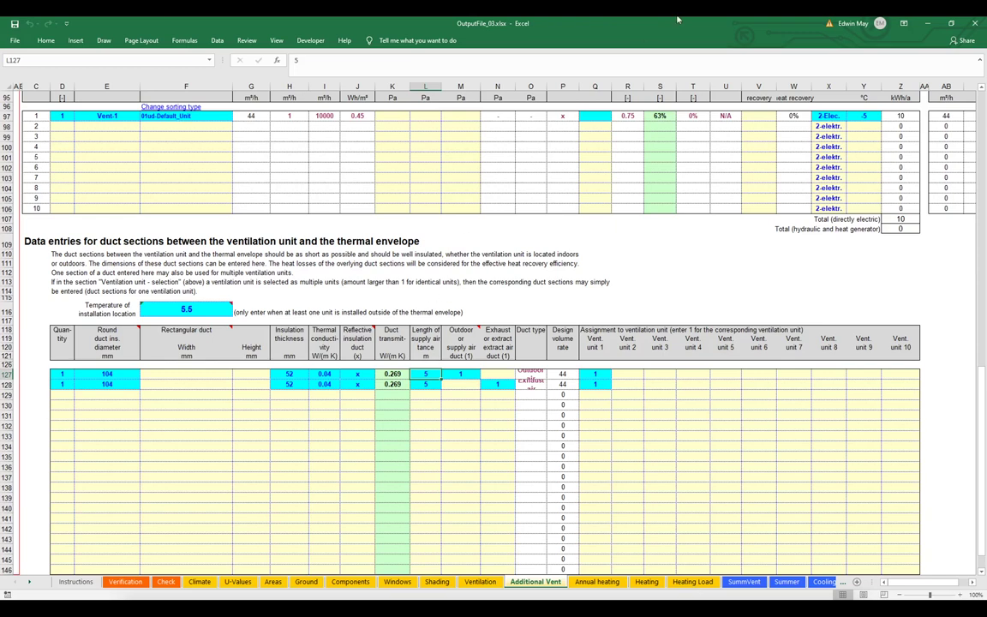
{"action": "double_click", "coordinate": [610, 19]}
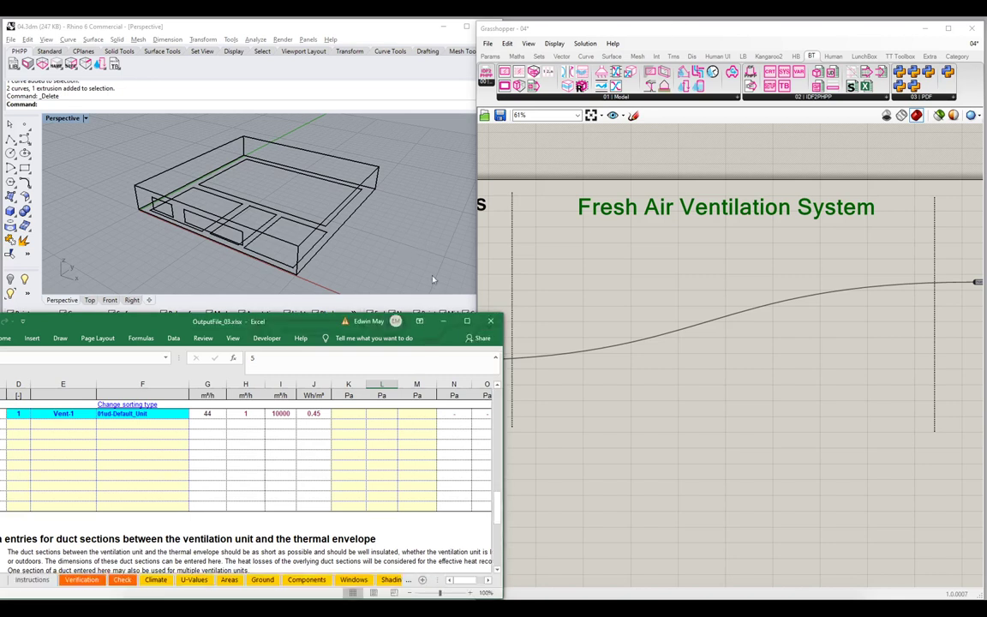
Switch to Grasshopper and place a BT_CreateNewPHPPVentSystem component under the Fresh Air Ventilation System heading.
{"action": "left_click", "coordinate": [536, 293]}
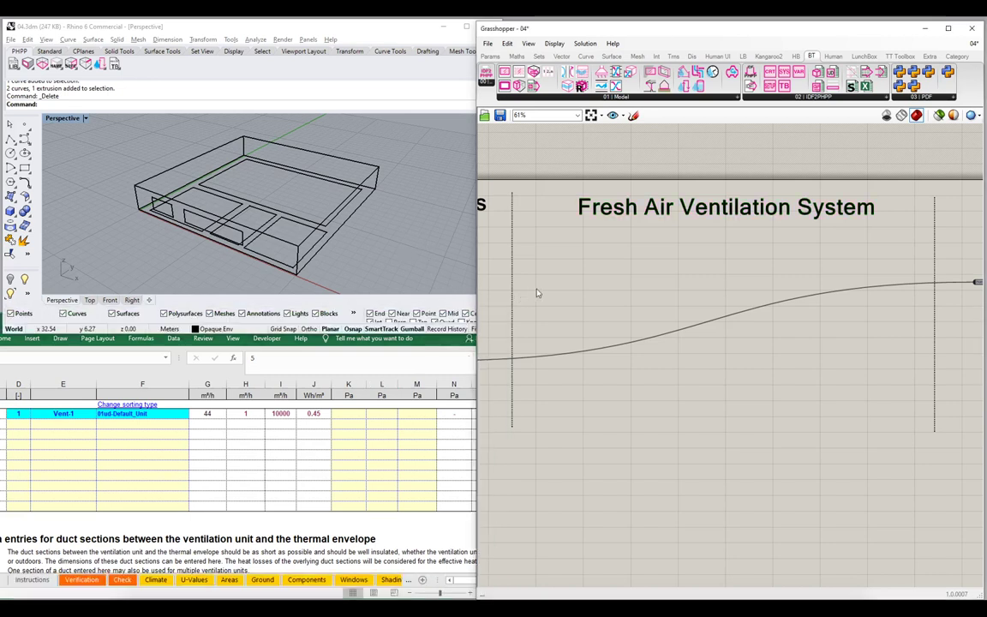
{"action": "left_click", "coordinate": [633, 99]}
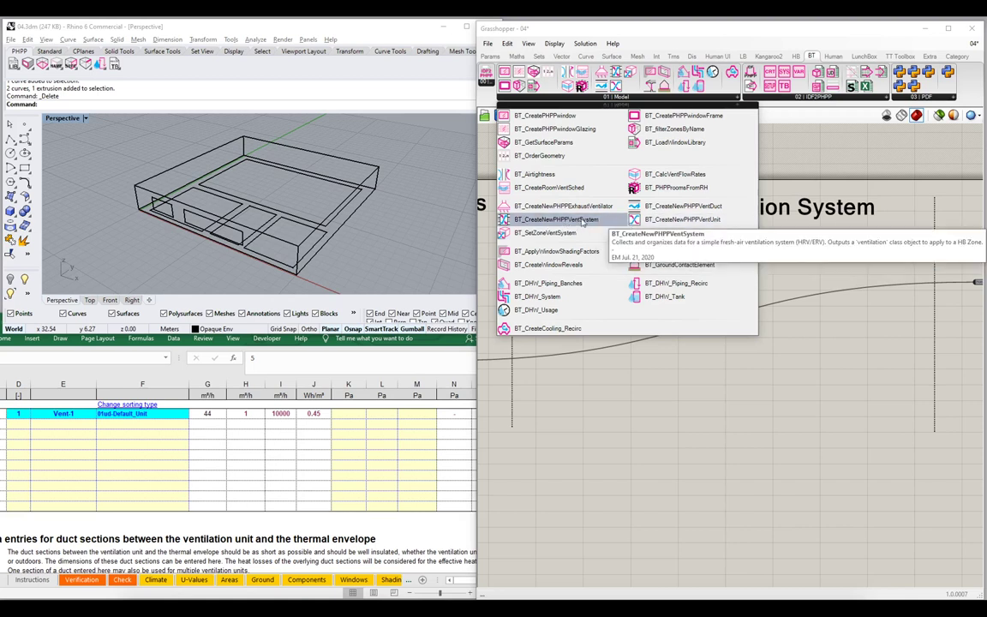
{"action": "left_click_drag", "start_coordinate": [526, 222], "coordinate": [669, 333]}
{"action": "scroll", "coordinate": [669, 335], "scroll_direction": "up", "scroll_amount": 5}
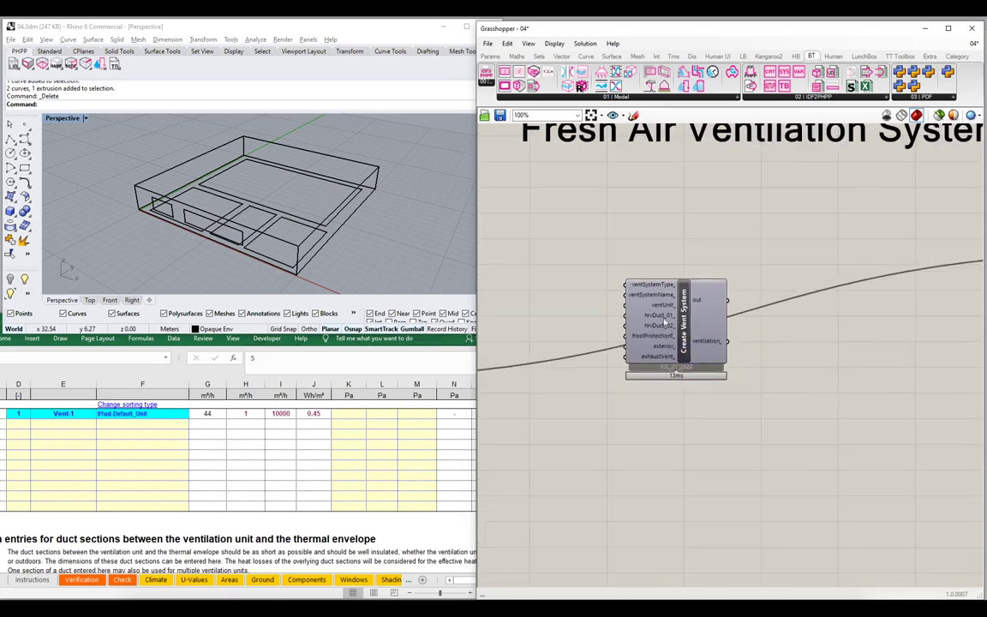
{"action": "right_click_drag", "start_coordinate": [665, 317], "coordinate": [711, 310]}
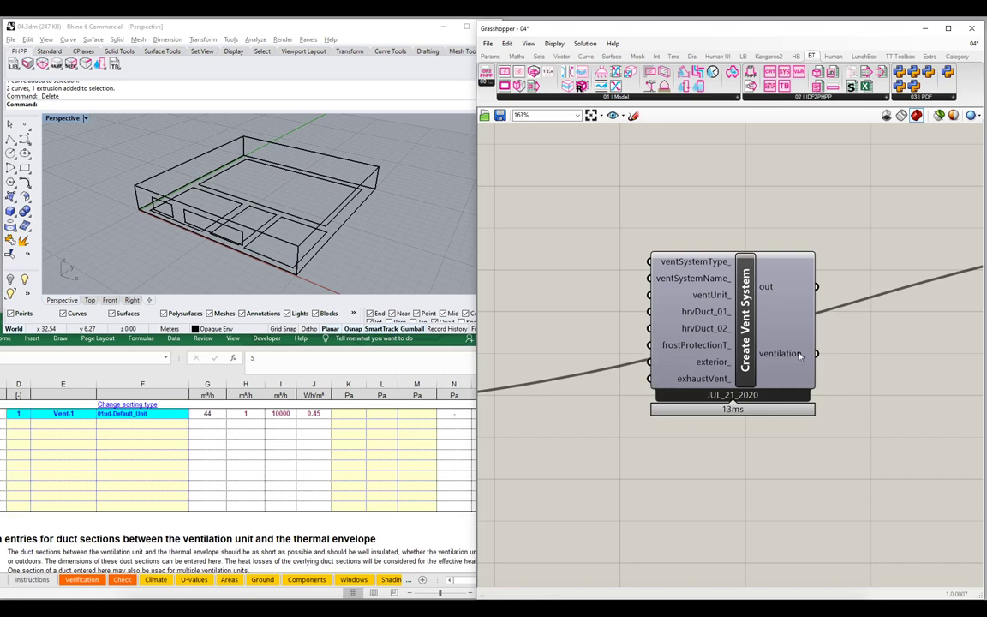
Add a BT_SetZoneVentSystem component beside Create Vent System and connect the ventilation_ output to its _VentSystem input.
{"action": "mouse_move", "coordinate": [795, 363]}
{"action": "left_click", "coordinate": [604, 97]}
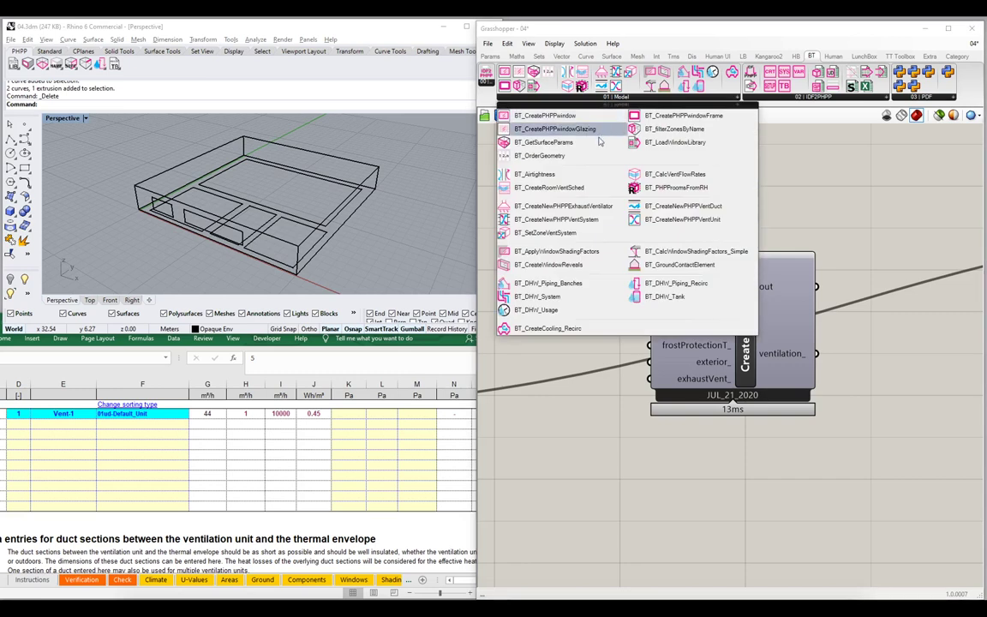
{"action": "left_click", "coordinate": [582, 235]}
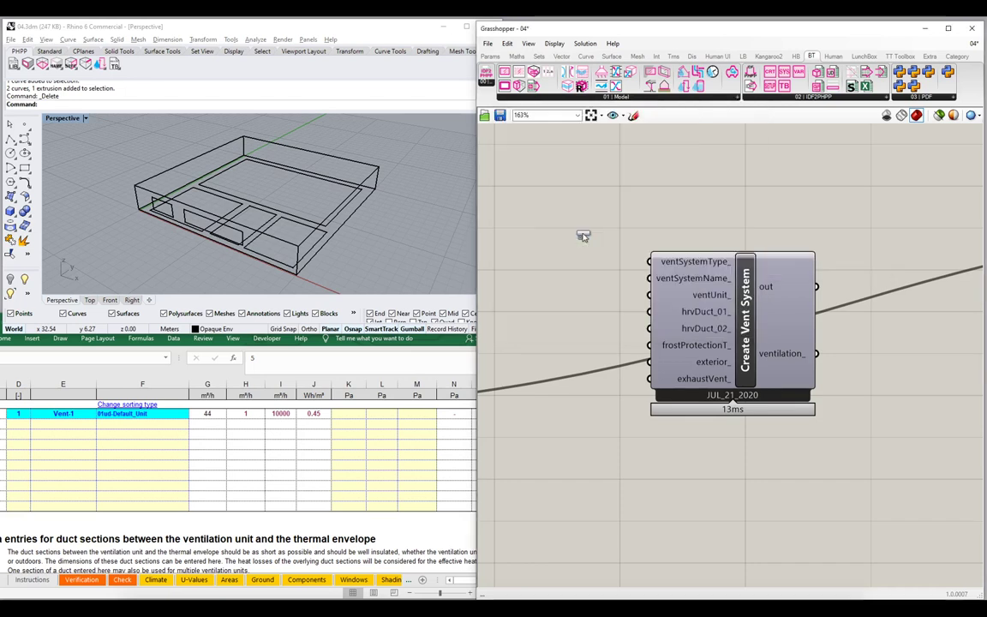
{"action": "left_click", "coordinate": [859, 467]}
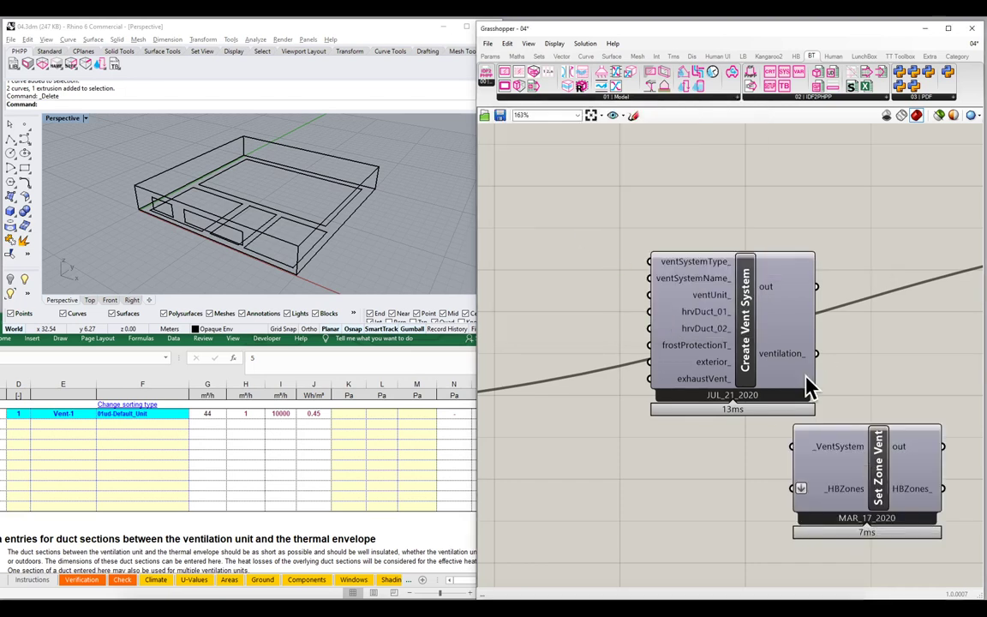
{"action": "right_click_drag", "start_coordinate": [778, 406], "coordinate": [648, 337]}
{"action": "left_click_drag", "start_coordinate": [747, 404], "coordinate": [815, 373]}
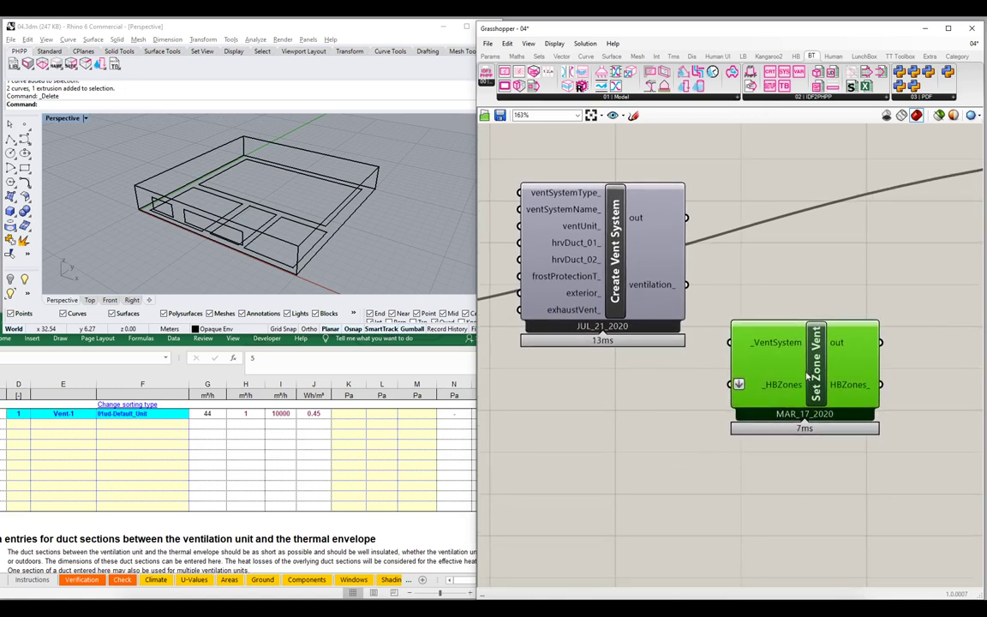
{"action": "mouse_move", "coordinate": [770, 345]}
{"action": "left_click_drag", "start_coordinate": [689, 287], "coordinate": [729, 343]}
{"action": "mouse_move", "coordinate": [808, 353]}
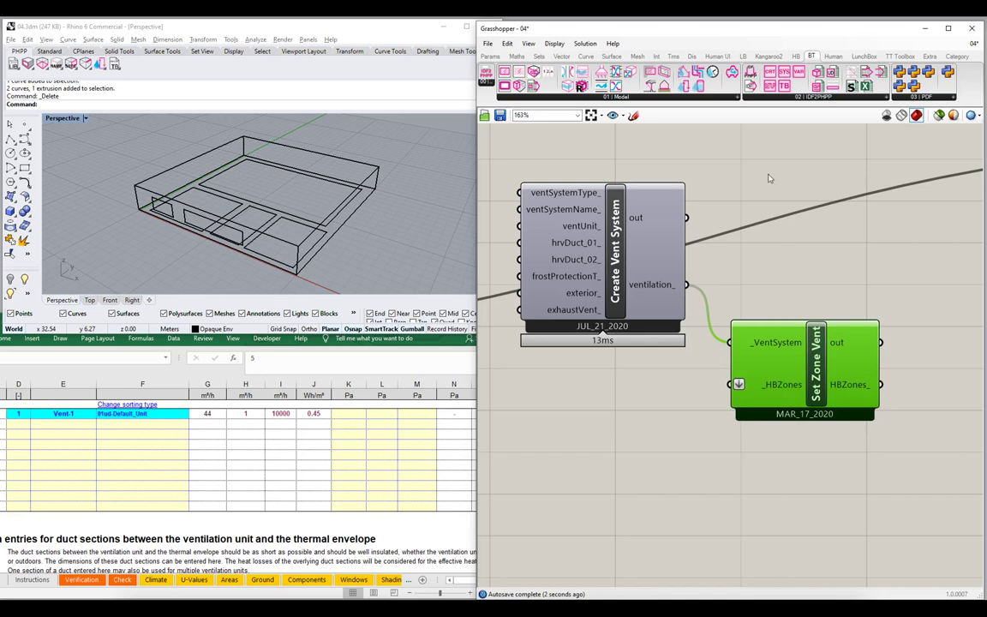
Add an enlarged panel connected to Create Vent System's out output, then bring the Excel workbook forward for comparison.
{"action": "double_click", "coordinate": [742, 167]}
{"action": "type", "text": "panel"}
{"action": "key", "text": "Return"}
{"action": "left_click_drag", "start_coordinate": [745, 192], "coordinate": [761, 201]}
{"action": "left_click_drag", "start_coordinate": [686, 216], "coordinate": [716, 182]}
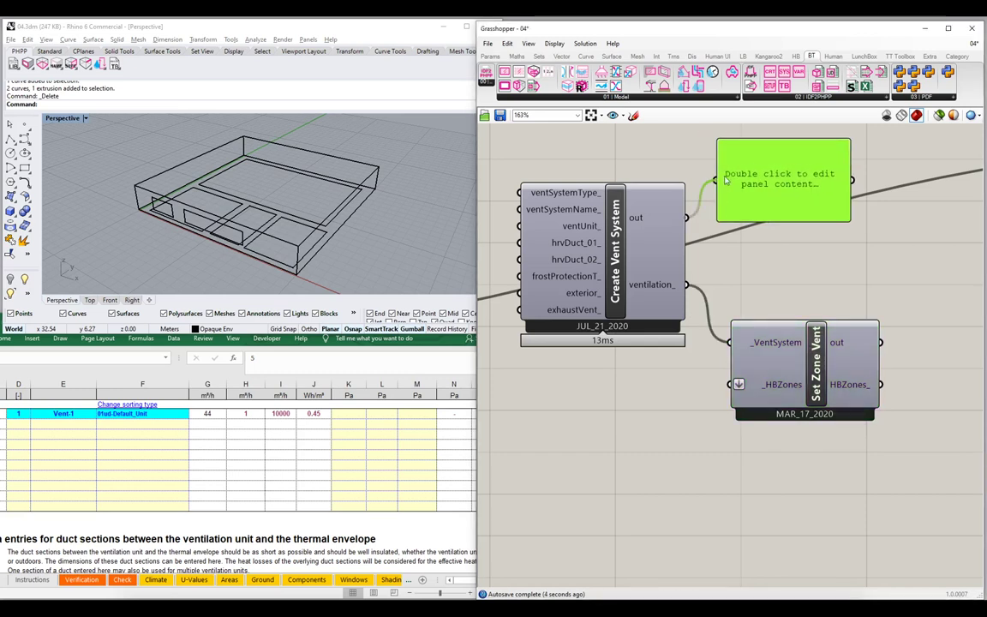
{"action": "left_click_drag", "start_coordinate": [878, 238], "coordinate": [967, 310]}
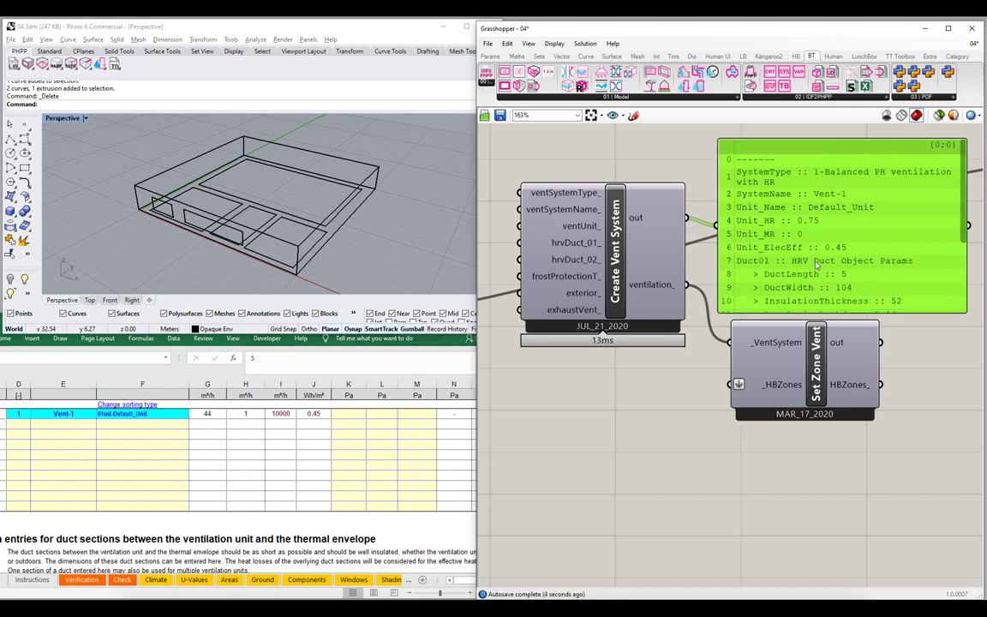
{"action": "left_click_drag", "start_coordinate": [812, 256], "coordinate": [810, 248]}
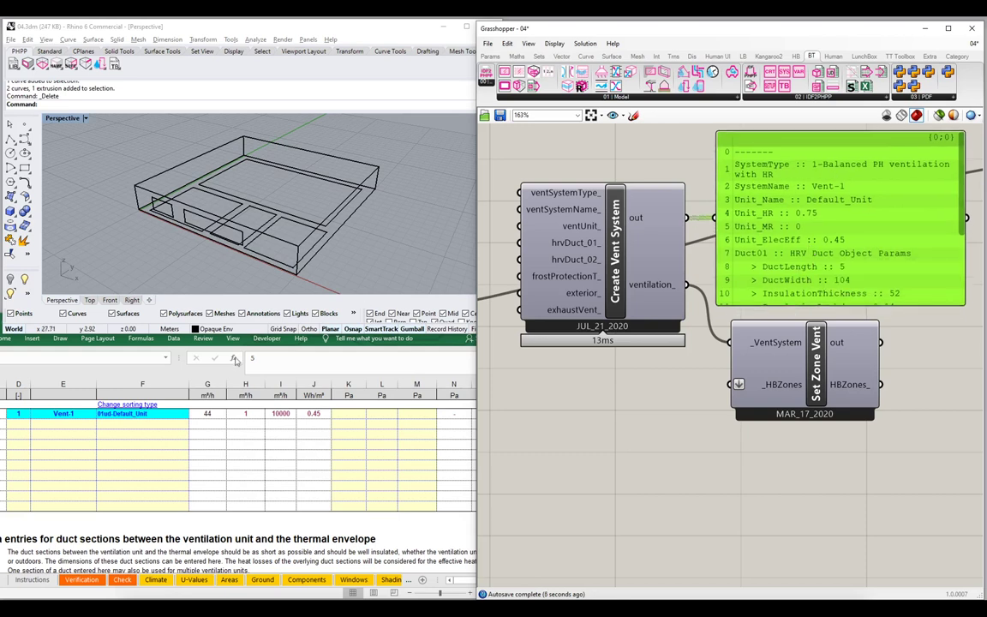
{"action": "left_click", "coordinate": [143, 455]}
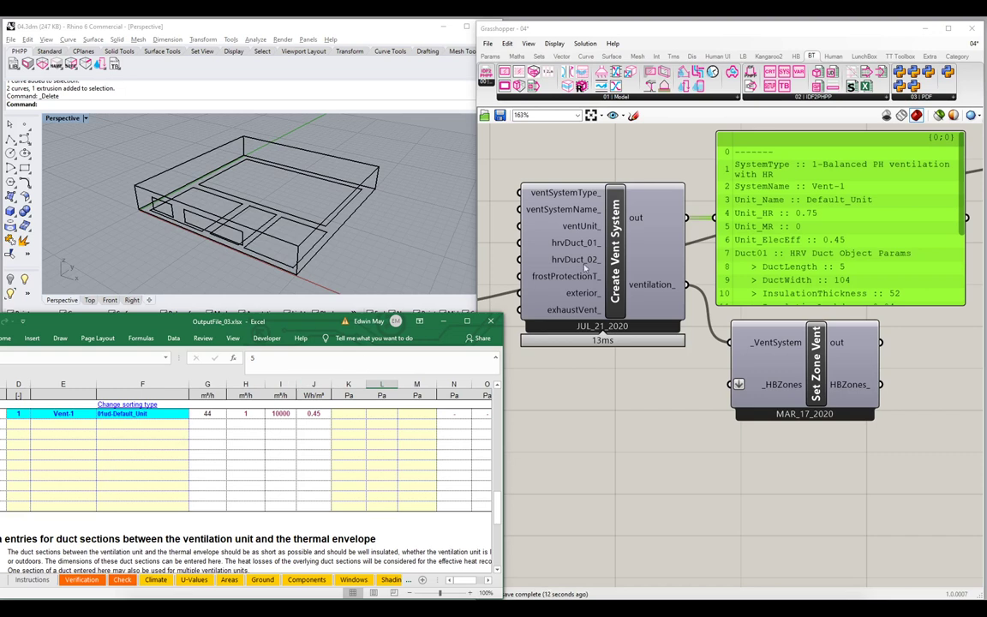
Delete the Create Vent System output panel and connect PHPP Rooms from Rhino's HBZones_ output to Set Zone Vent's _HBZones input.
{"action": "left_click", "coordinate": [724, 243]}
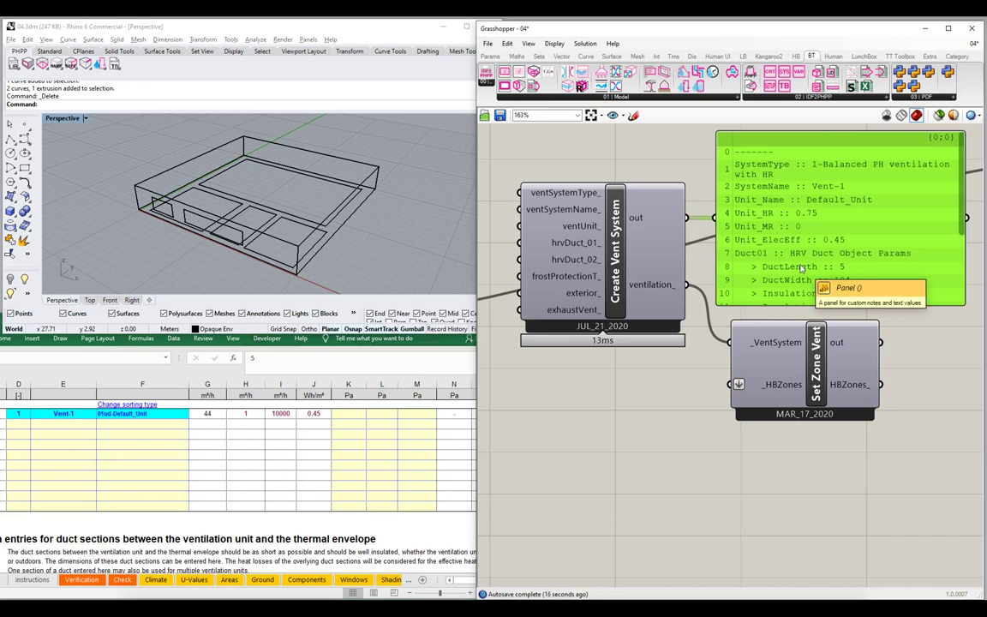
{"action": "key", "text": "Delete"}
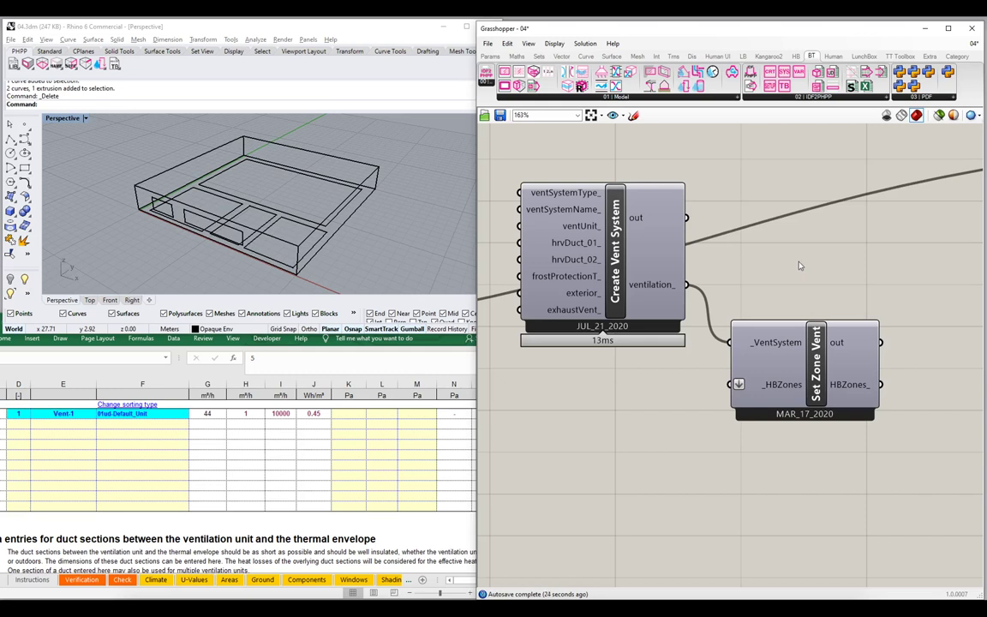
{"action": "scroll", "coordinate": [799, 267], "scroll_direction": "down", "scroll_amount": 4}
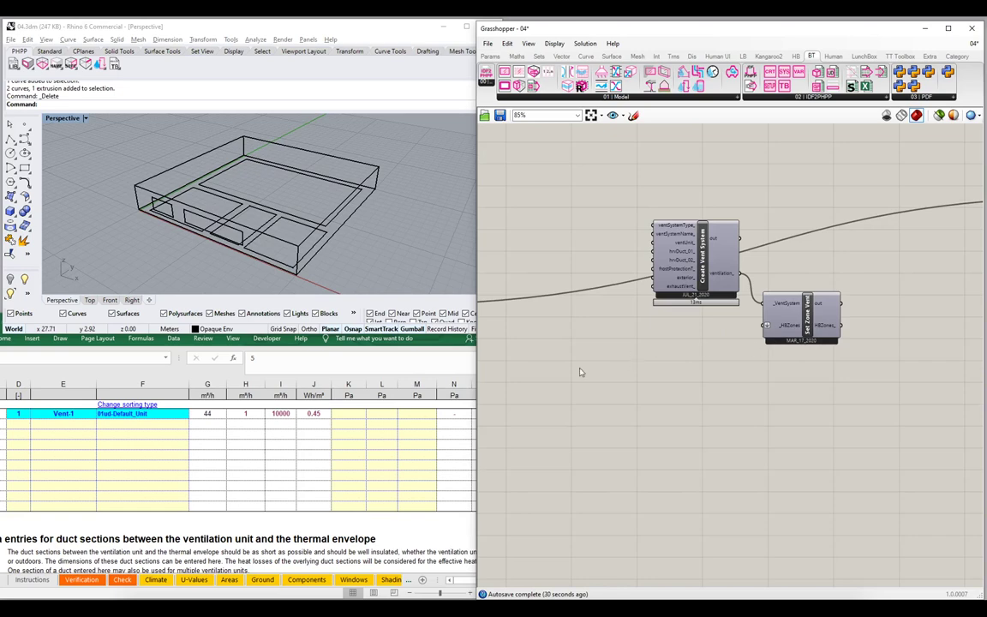
{"action": "right_click_drag", "start_coordinate": [580, 367], "coordinate": [681, 354]}
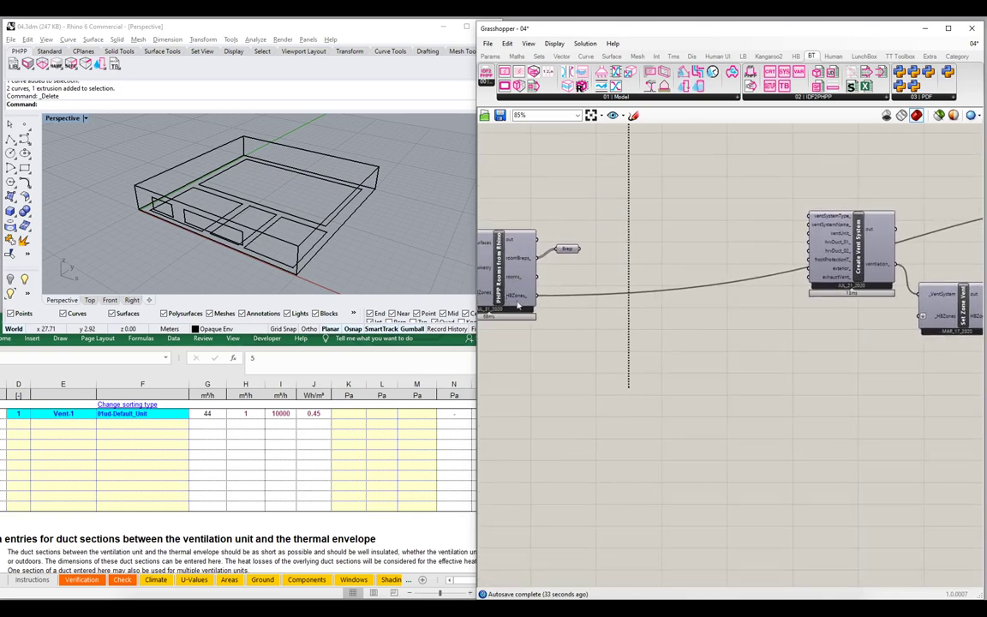
{"action": "left_click_drag", "start_coordinate": [536, 296], "coordinate": [921, 316]}
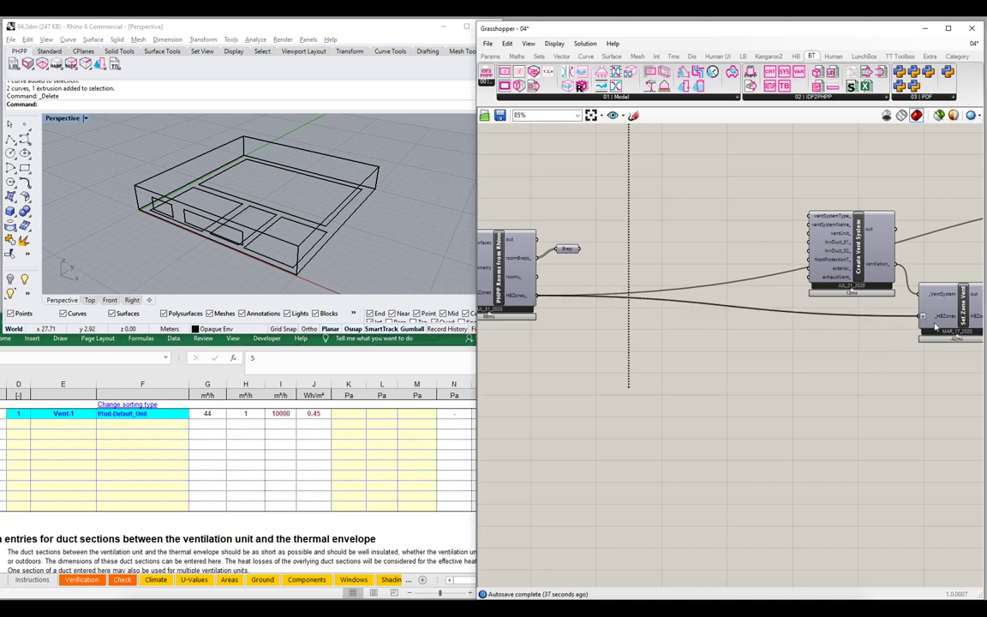
Replace the Honeybee Zones parameter's source in the export section with Set Zone Vent's HBZones_ output.
{"action": "right_click_drag", "start_coordinate": [940, 319], "coordinate": [745, 324]}
{"action": "scroll", "coordinate": [746, 324], "scroll_direction": "up", "scroll_amount": 3}
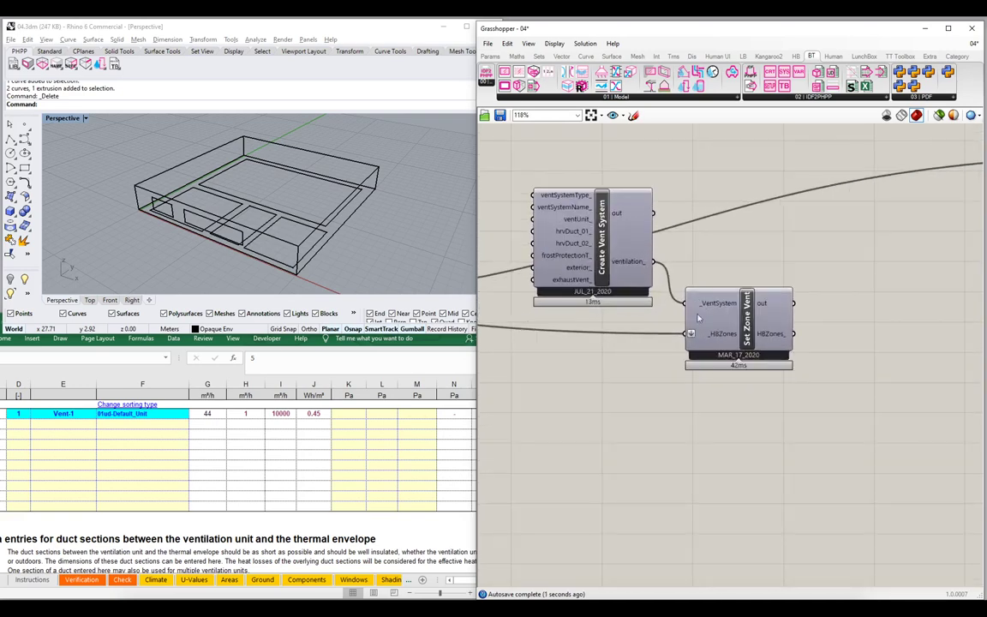
{"action": "mouse_move", "coordinate": [786, 341]}
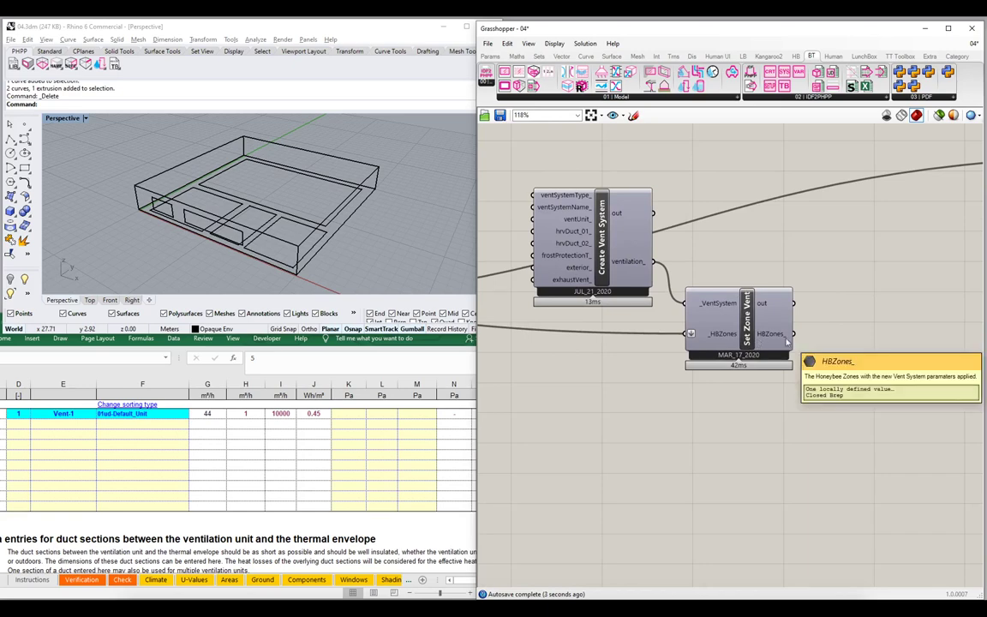
{"action": "scroll", "coordinate": [786, 341], "scroll_direction": "down", "scroll_amount": 2}
{"action": "right_click_drag", "start_coordinate": [763, 315], "coordinate": [570, 413]}
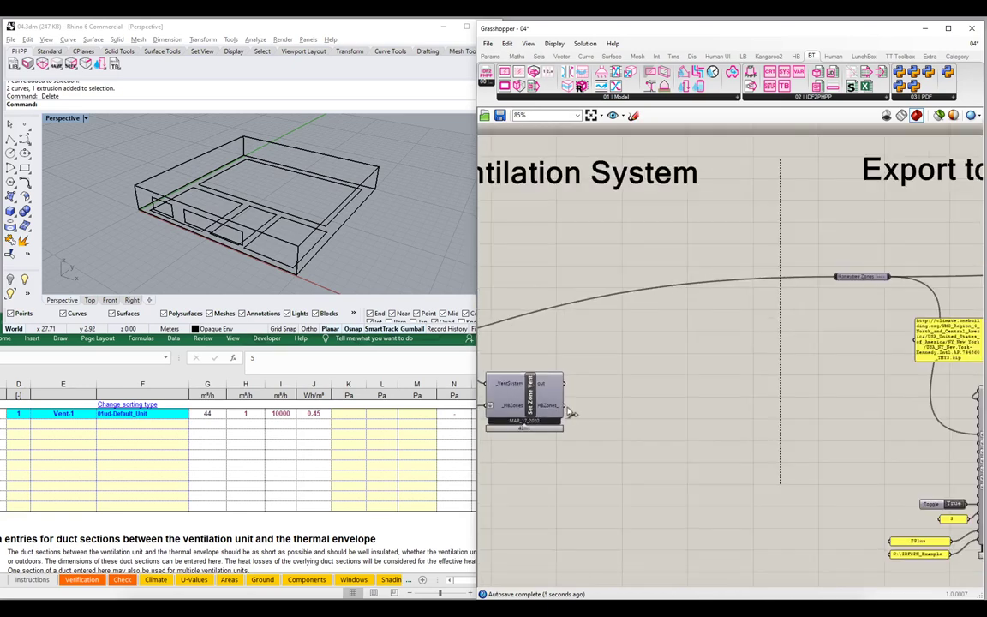
{"action": "left_click_drag", "start_coordinate": [567, 408], "coordinate": [754, 253]}
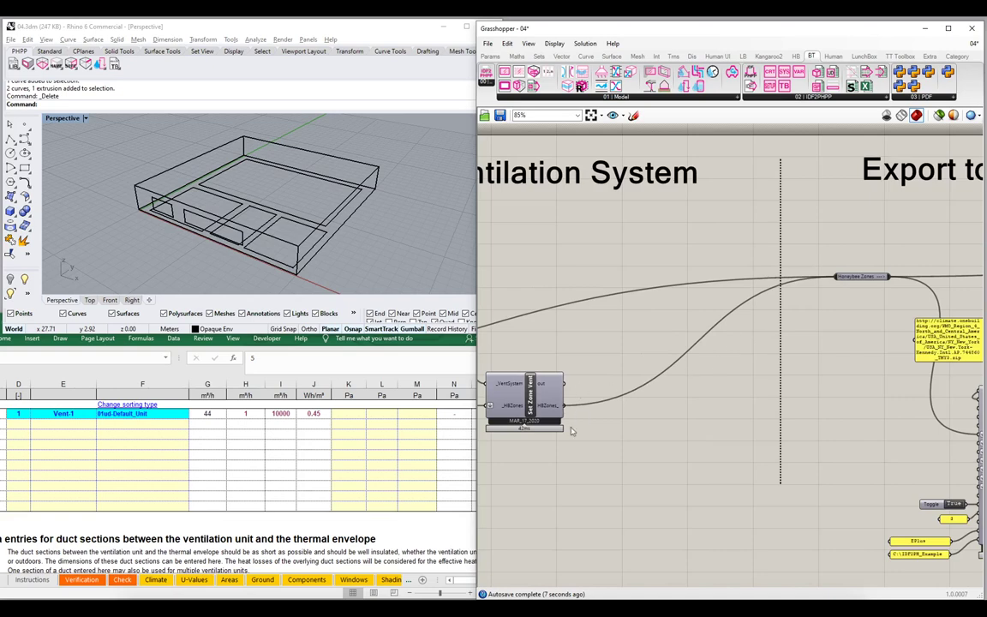
{"action": "right_click_drag", "start_coordinate": [542, 437], "coordinate": [772, 390]}
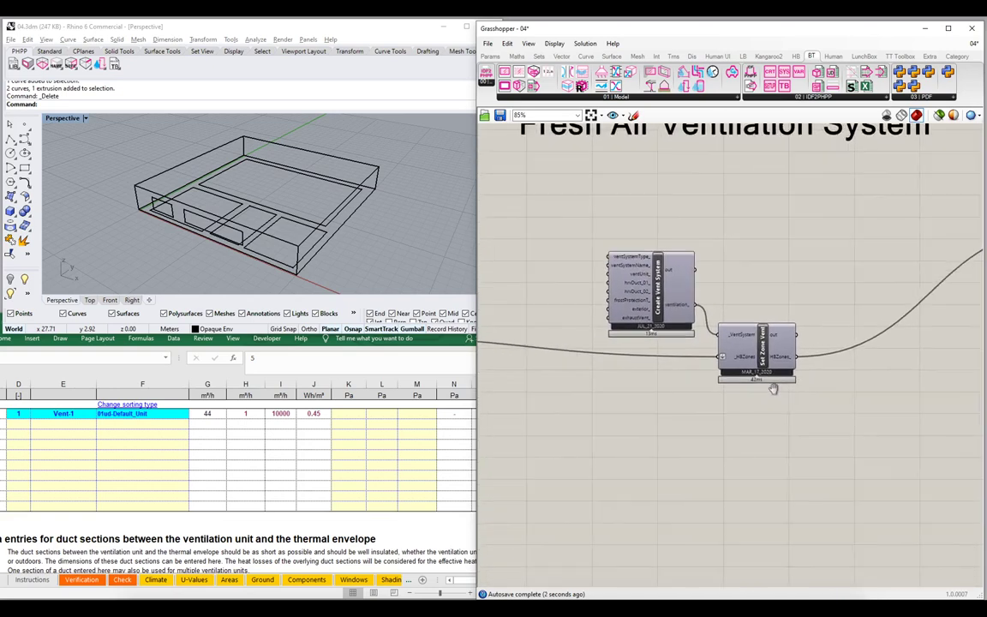
{"action": "scroll", "coordinate": [666, 302], "scroll_direction": "up", "scroll_amount": 2}
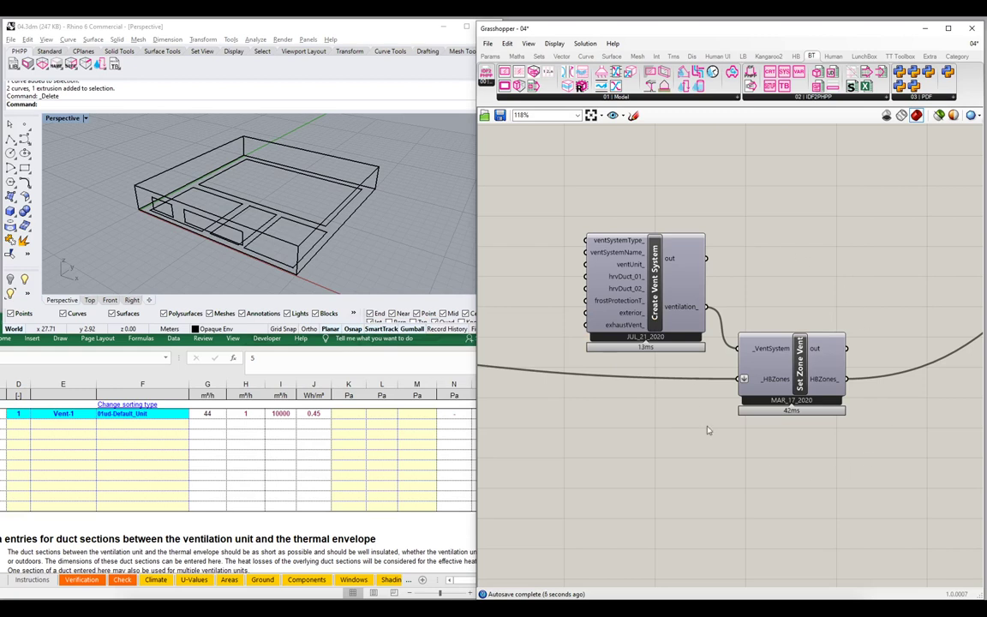
Switch to the Excel workbook and examine the Vent-1 unit's description and ventilation type under their column headings.
{"action": "mouse_move", "coordinate": [758, 391]}
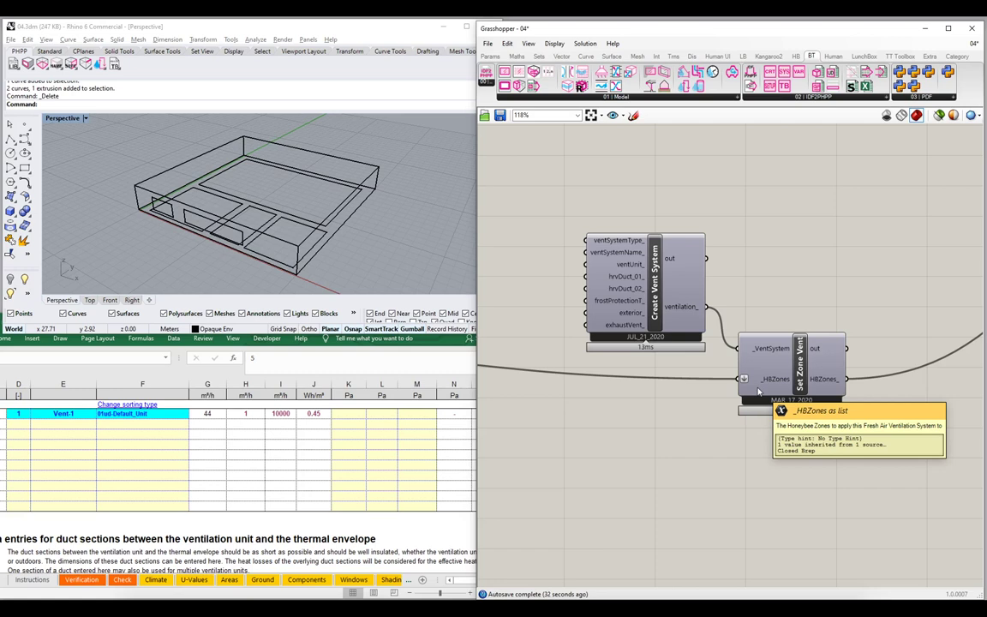
{"action": "left_click", "coordinate": [76, 419]}
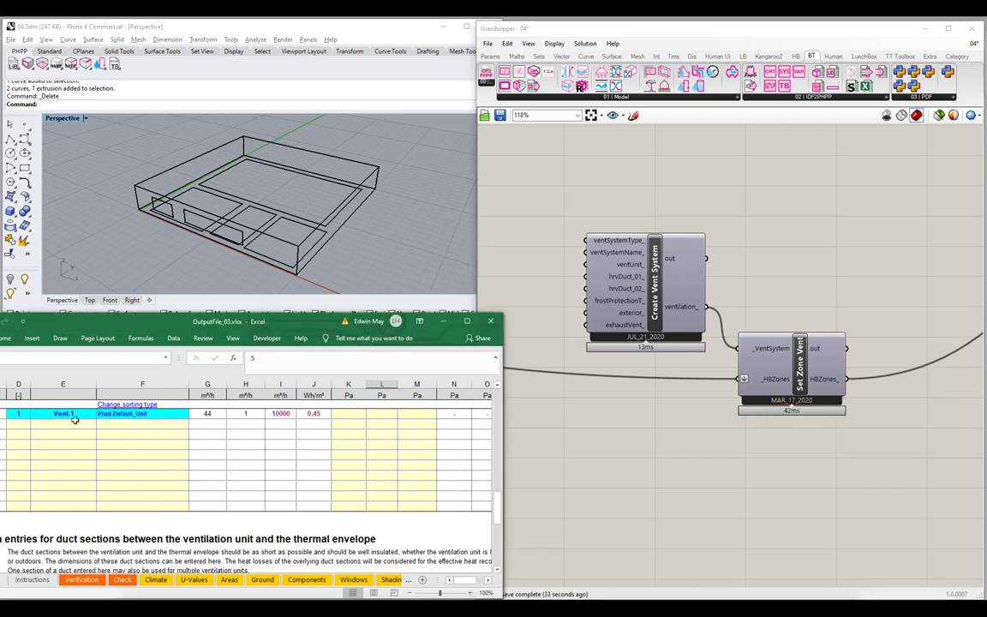
{"action": "left_click_drag", "start_coordinate": [75, 419], "coordinate": [134, 413]}
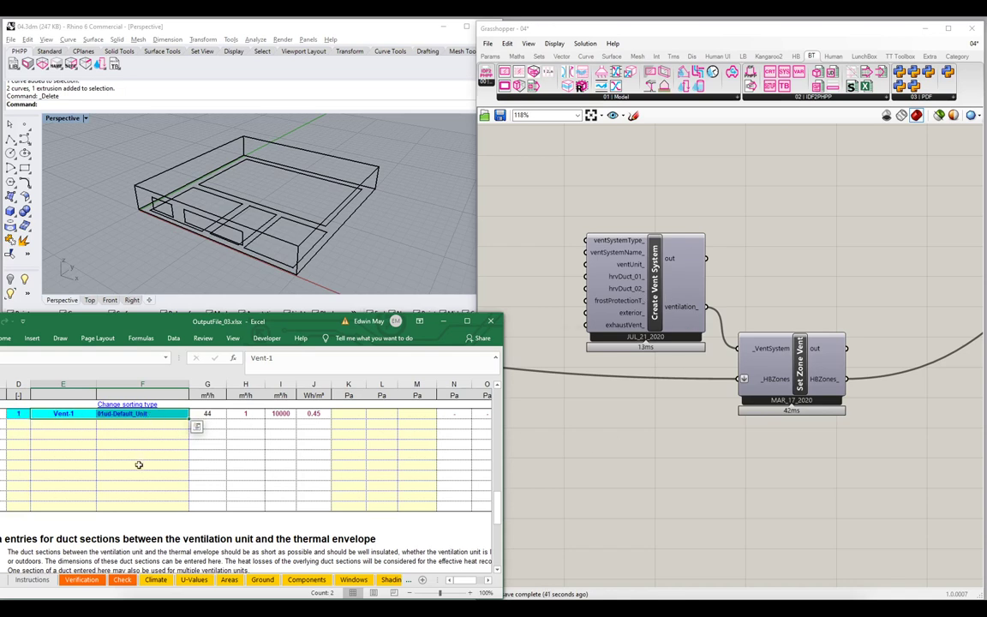
{"action": "scroll", "coordinate": [139, 462], "scroll_direction": "up", "scroll_amount": 1}
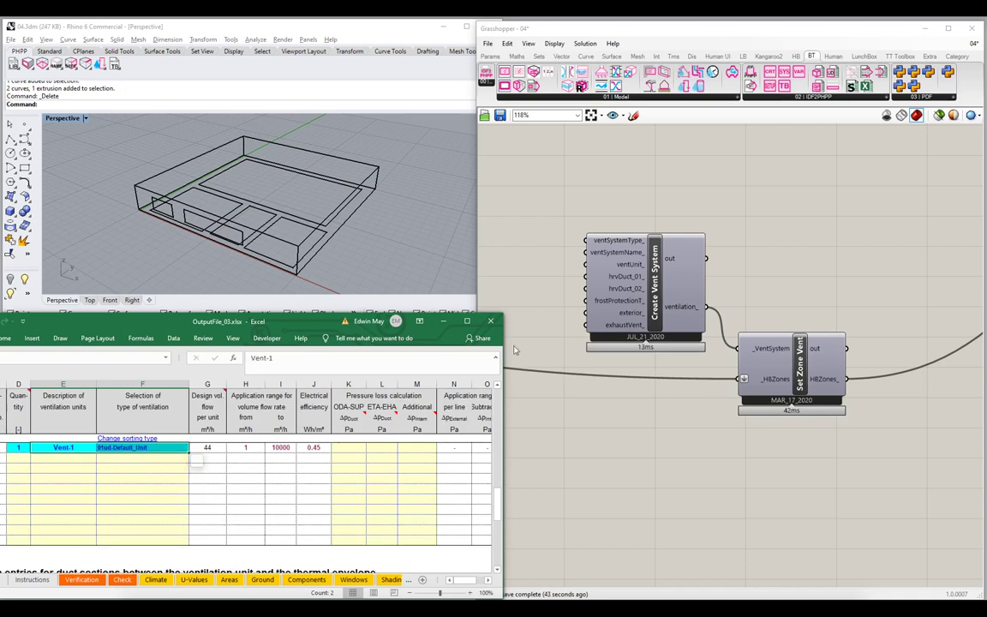
Switch to Grasshopper, move Create Vent System higher on the canvas, and place a BT_CreateNewPHPPVentUnit component in front of its inputs.
{"action": "left_click_drag", "start_coordinate": [591, 244], "coordinate": [584, 217]}
{"action": "mouse_move", "coordinate": [588, 273]}
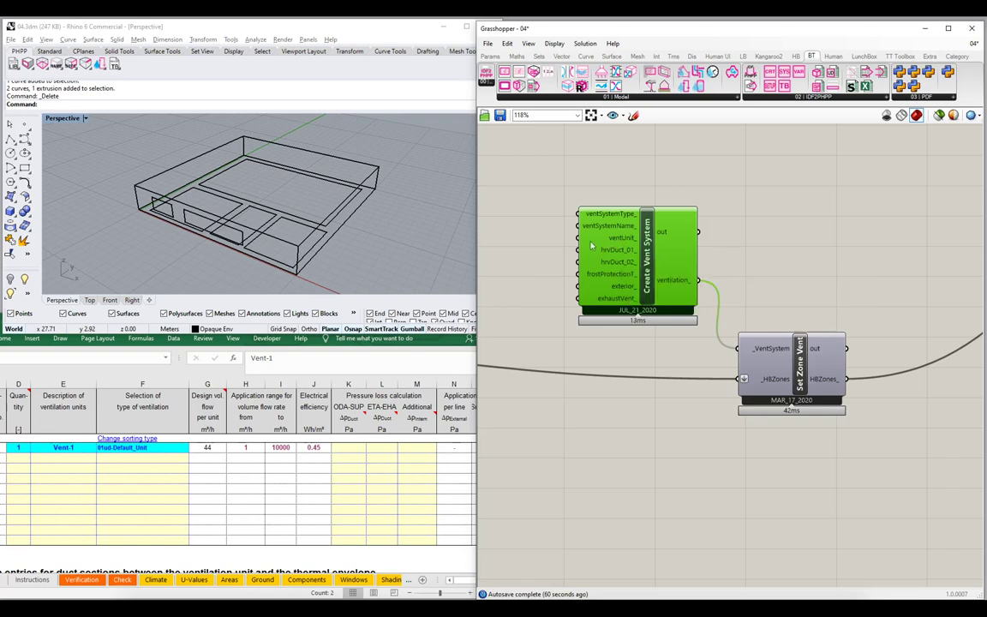
{"action": "right_click_drag", "start_coordinate": [591, 242], "coordinate": [742, 300]}
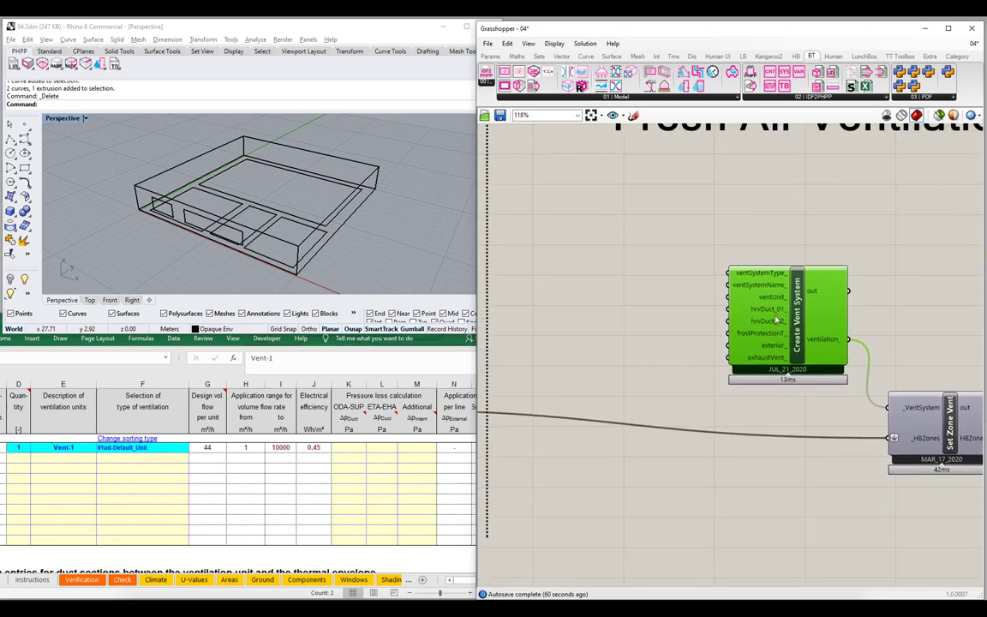
{"action": "left_click_drag", "start_coordinate": [776, 312], "coordinate": [766, 248]}
{"action": "scroll", "coordinate": [676, 244], "scroll_direction": "up", "scroll_amount": 3}
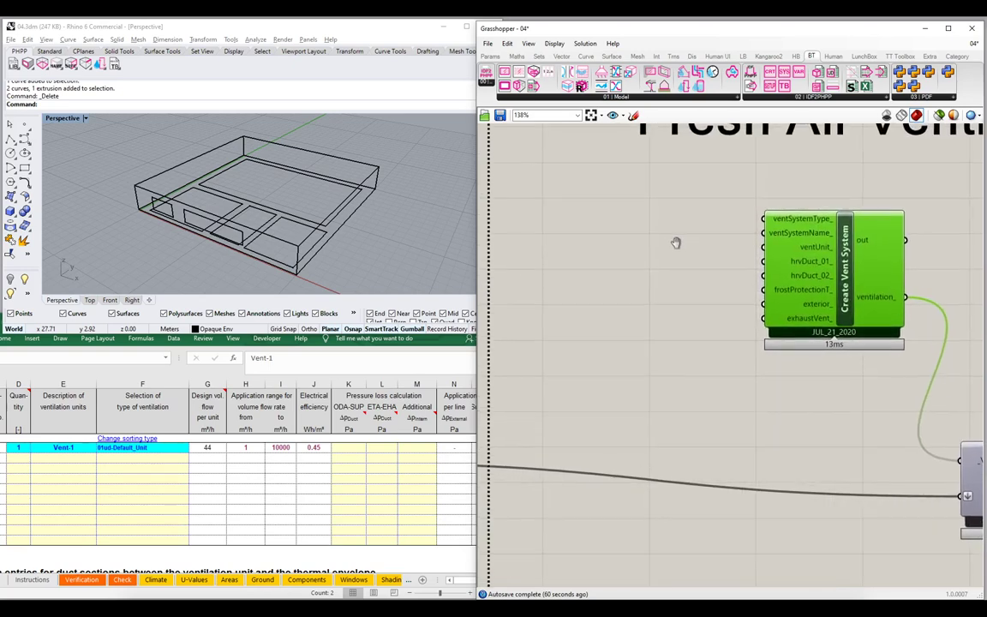
{"action": "left_click", "coordinate": [600, 97]}
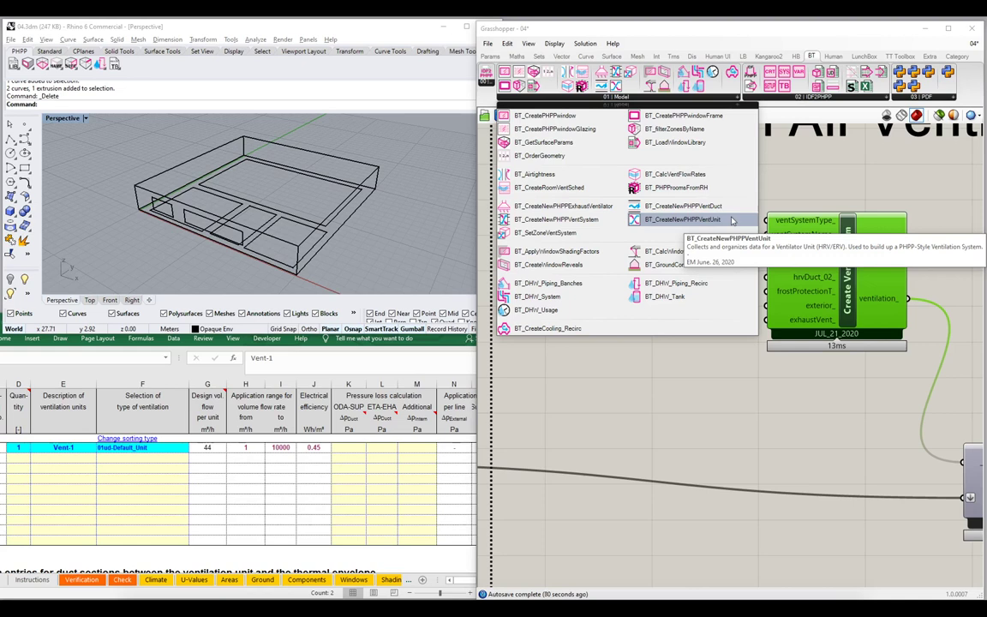
{"action": "left_click_drag", "start_coordinate": [733, 221], "coordinate": [629, 243]}
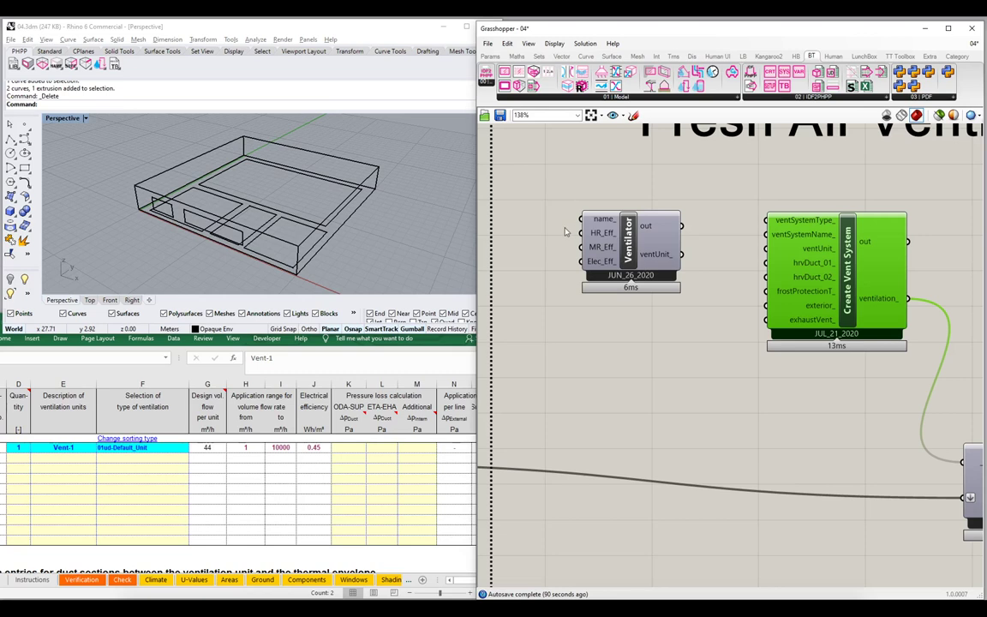
Inspect the Ventilator's ventUnit_ and out outputs with a temporary panel, then delete the panel.
{"action": "double_click", "coordinate": [635, 163]}
{"action": "type", "text": "panel"}
{"action": "key", "text": "Return"}
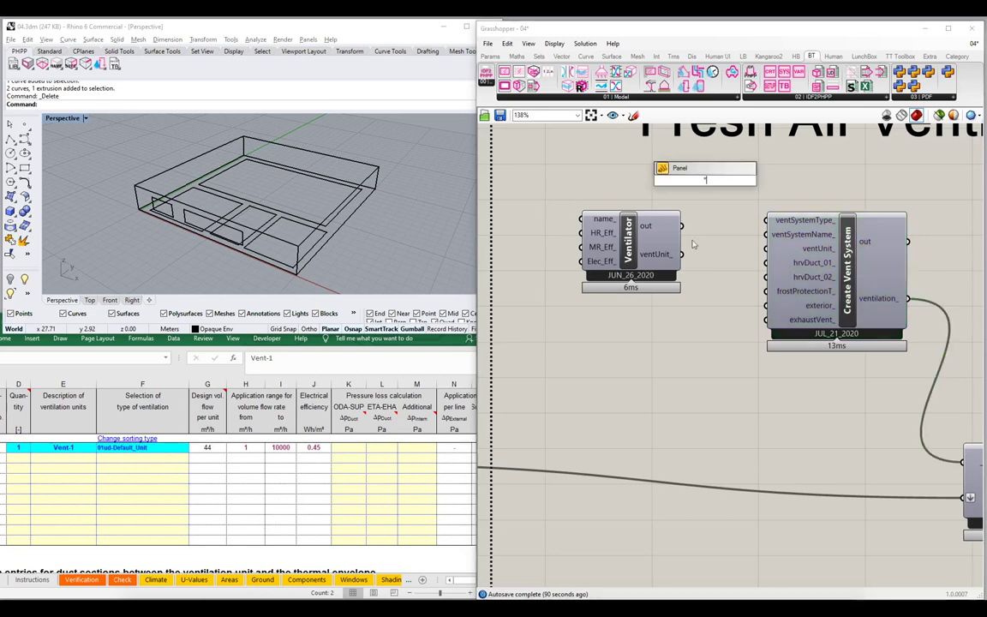
{"action": "left_click_drag", "start_coordinate": [682, 254], "coordinate": [711, 177]}
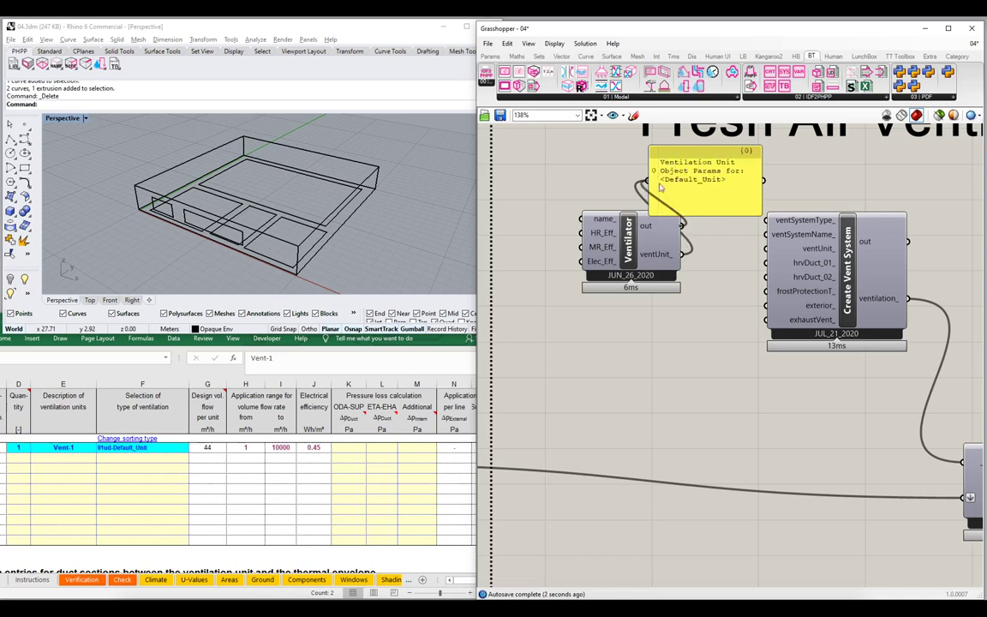
{"action": "left_click_drag", "start_coordinate": [649, 180], "coordinate": [682, 225]}
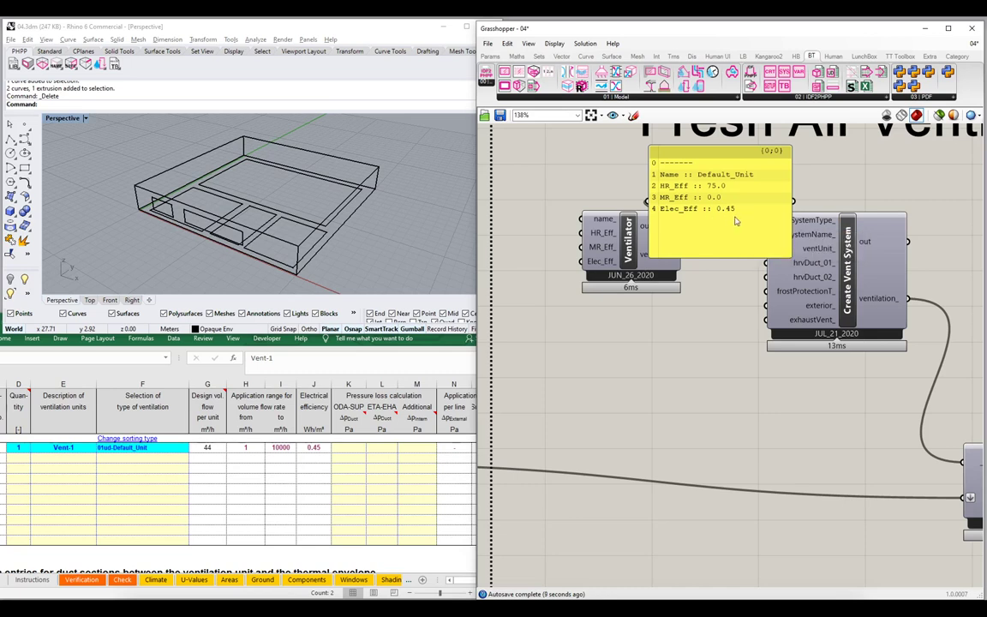
{"action": "left_click_drag", "start_coordinate": [711, 216], "coordinate": [803, 203]}
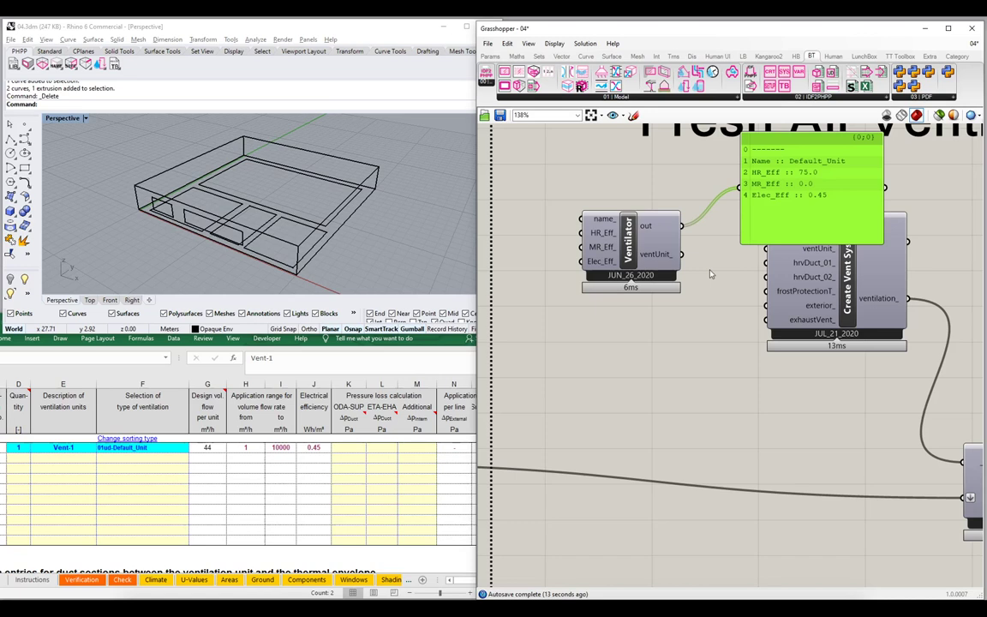
{"action": "key", "text": "Delete"}
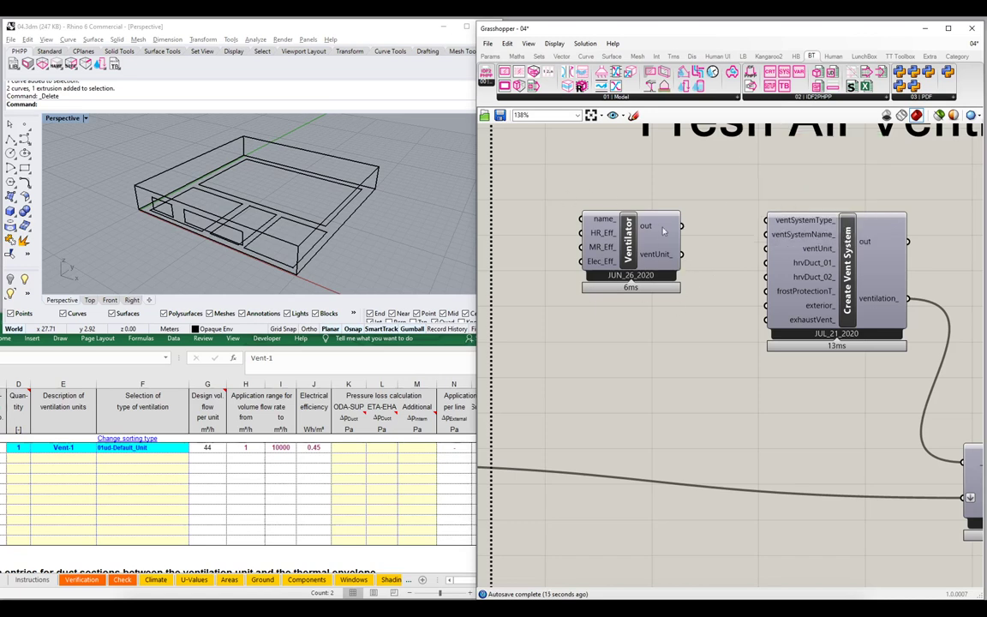
Connect the Ventilator's ventUnit_ output to Create Vent System's ventUnit_ input and move the Ventilator closer to it.
{"action": "left_click_drag", "start_coordinate": [662, 230], "coordinate": [762, 249]}
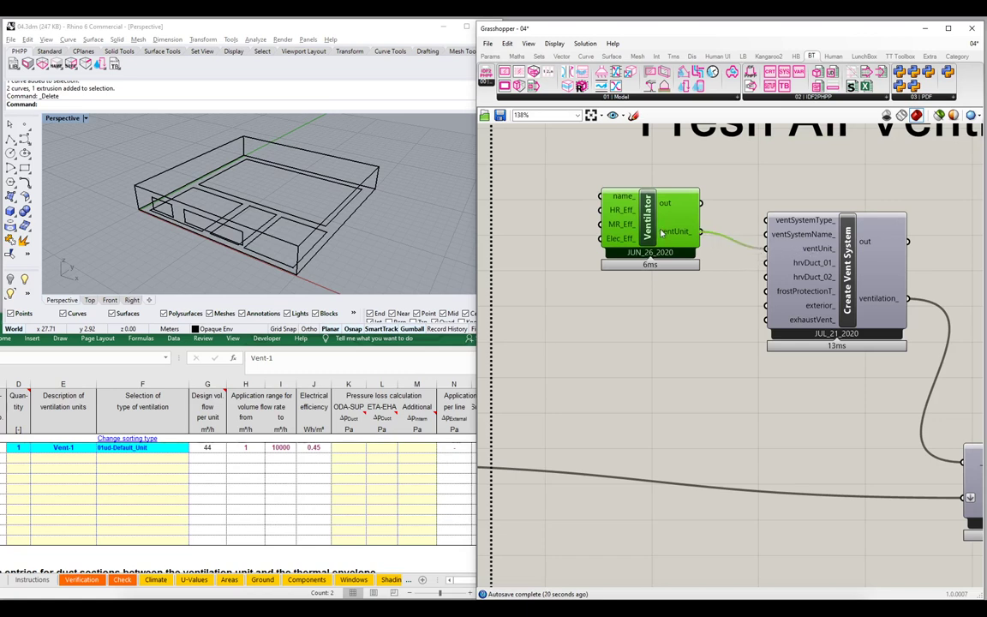
{"action": "left_click_drag", "start_coordinate": [618, 202], "coordinate": [642, 194]}
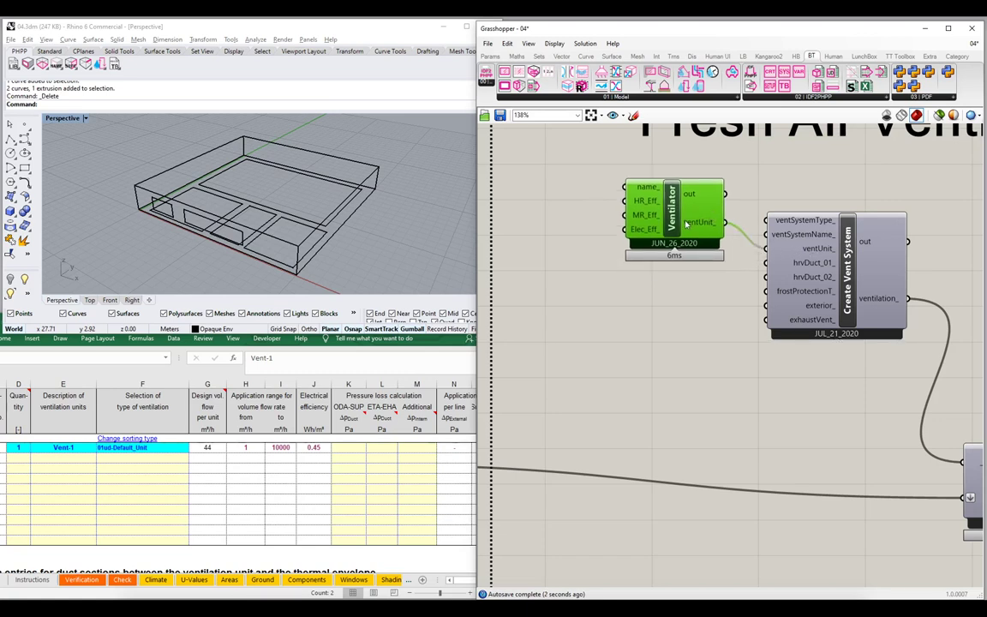
{"action": "double_click", "coordinate": [557, 194]}
{"action": "type", "text": "\"Ed"}
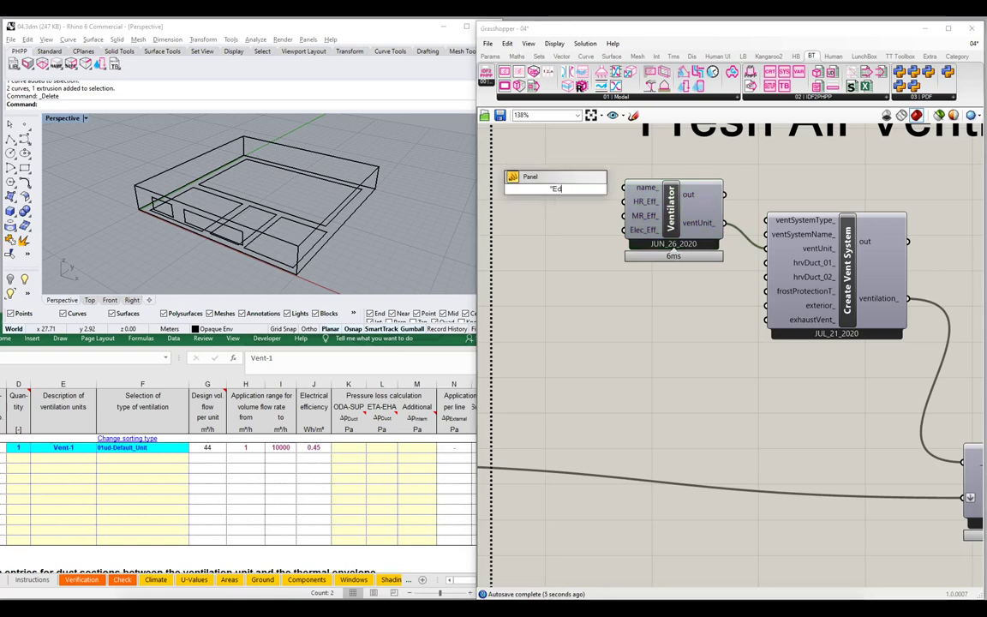
{"action": "type", "text": "'s Really"}
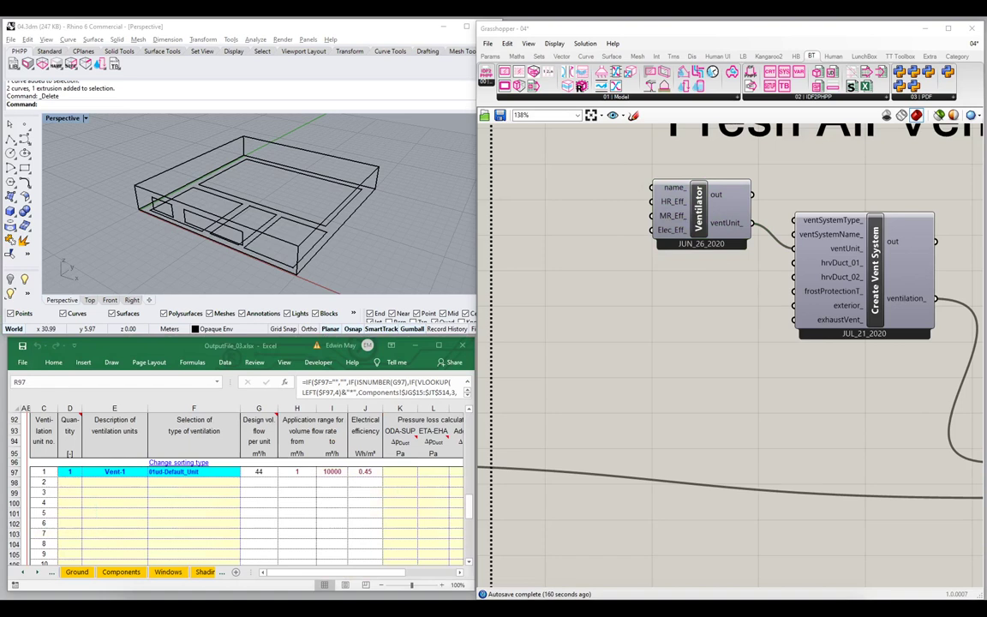
Add a panel containing the author's first name followed by "'s Really Good ERV" and connect it to the Ventilator's name_ input.
{"action": "double_click", "coordinate": [559, 182]}
{"action": "type", "text": "\"Ed's Rea"}
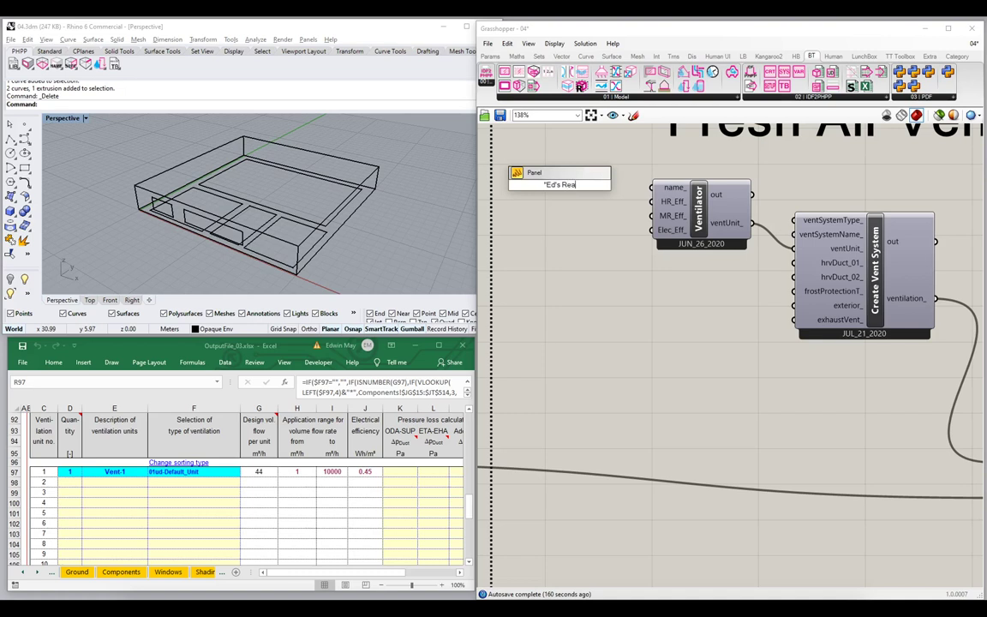
{"action": "type", "text": "dy Good ERV"}
{"action": "key", "text": "Return"}
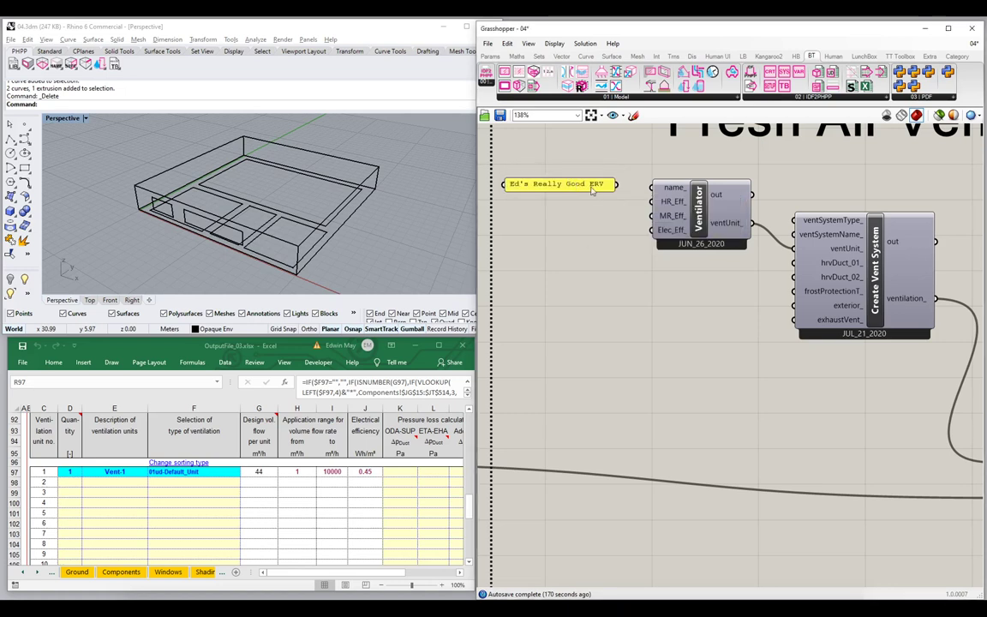
{"action": "left_click_drag", "start_coordinate": [592, 190], "coordinate": [599, 184]}
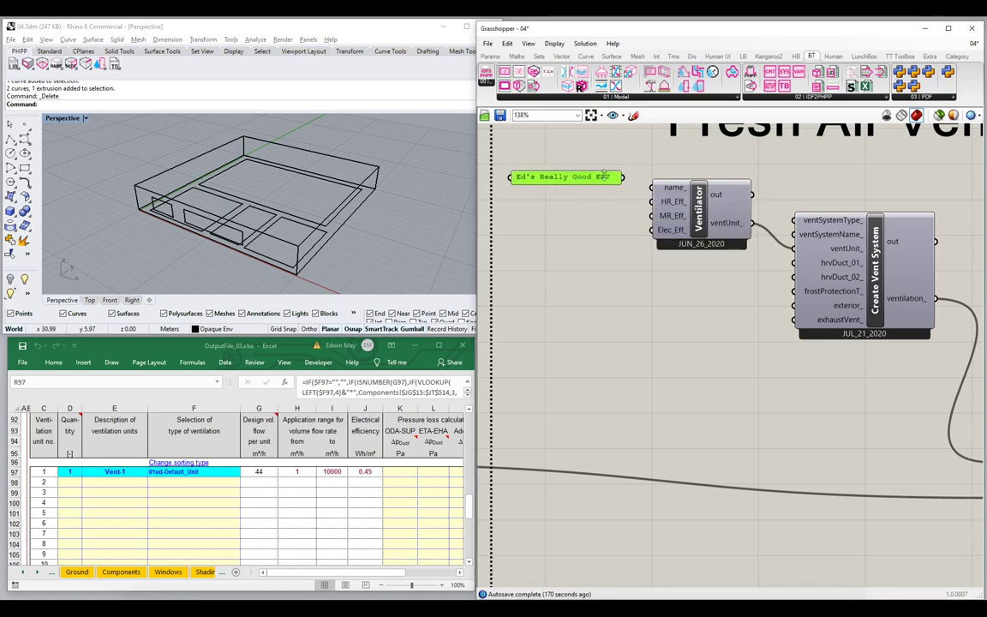
{"action": "left_click_drag", "start_coordinate": [624, 176], "coordinate": [651, 186]}
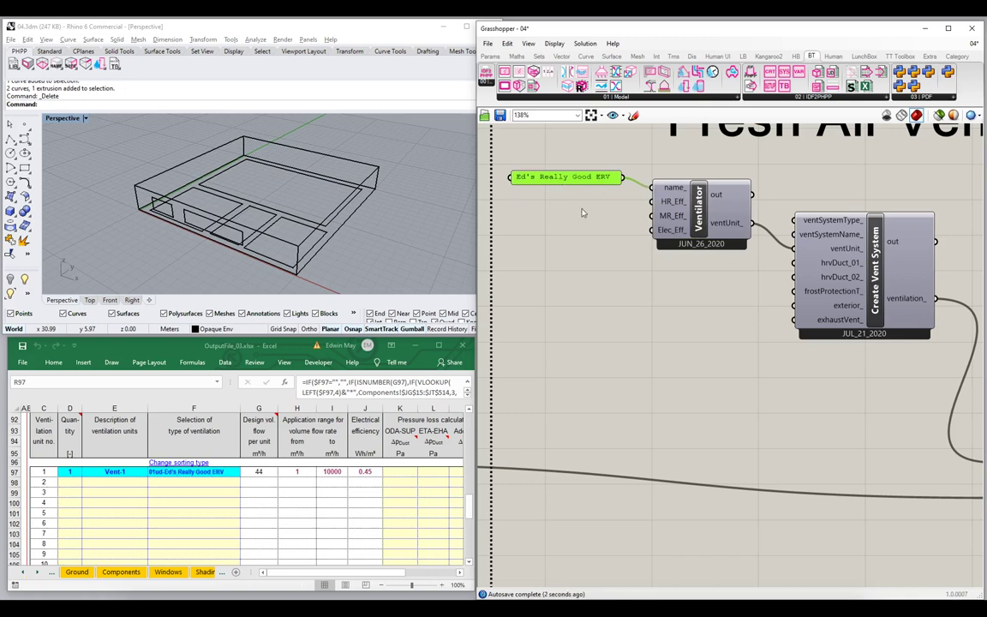
Switch to the Excel workbook and check the ventilation type entry for Vent-1 in cell F97.
{"action": "left_click", "coordinate": [209, 469]}
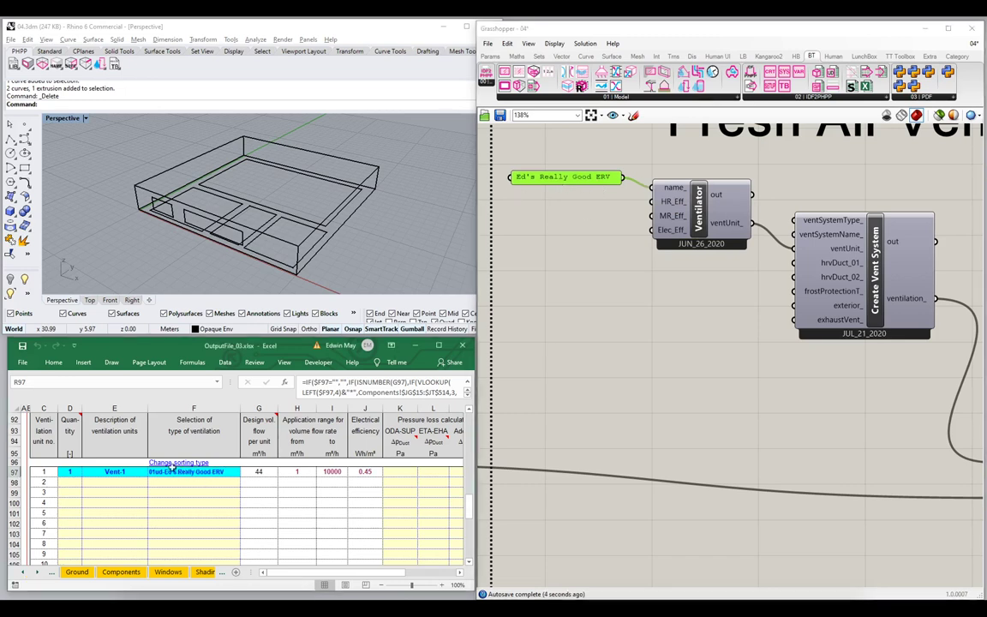
{"action": "left_click", "coordinate": [197, 472]}
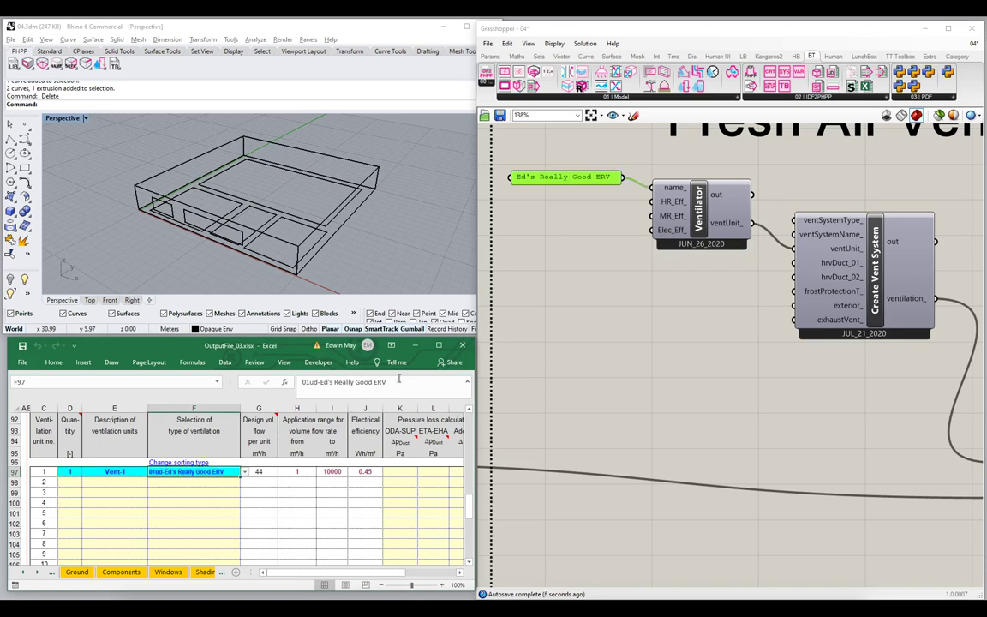
Move the ERV name panel closer to the Ventilator, then add a 0.85 panel beneath it and connect it to the HR_Eff_ input.
{"action": "left_click_drag", "start_coordinate": [587, 179], "coordinate": [598, 181]}
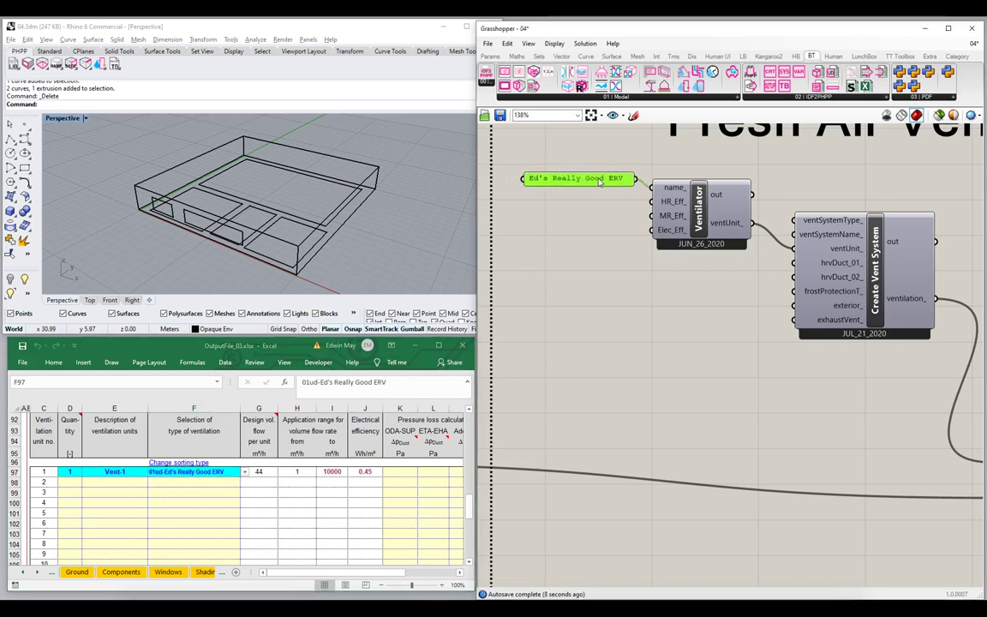
{"action": "double_click", "coordinate": [568, 220]}
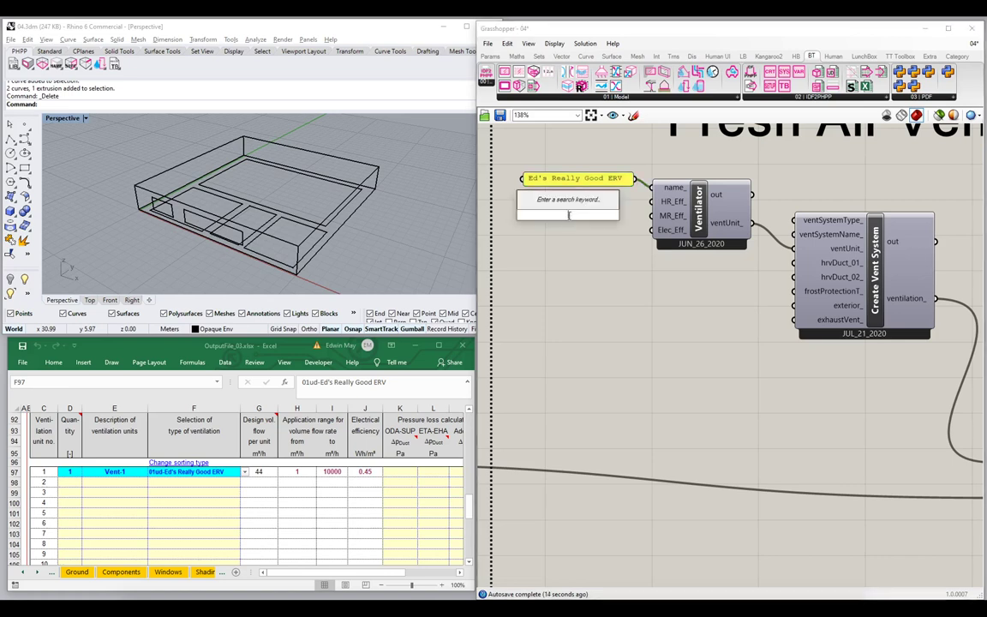
{"action": "type", "text": "\"0.8"}
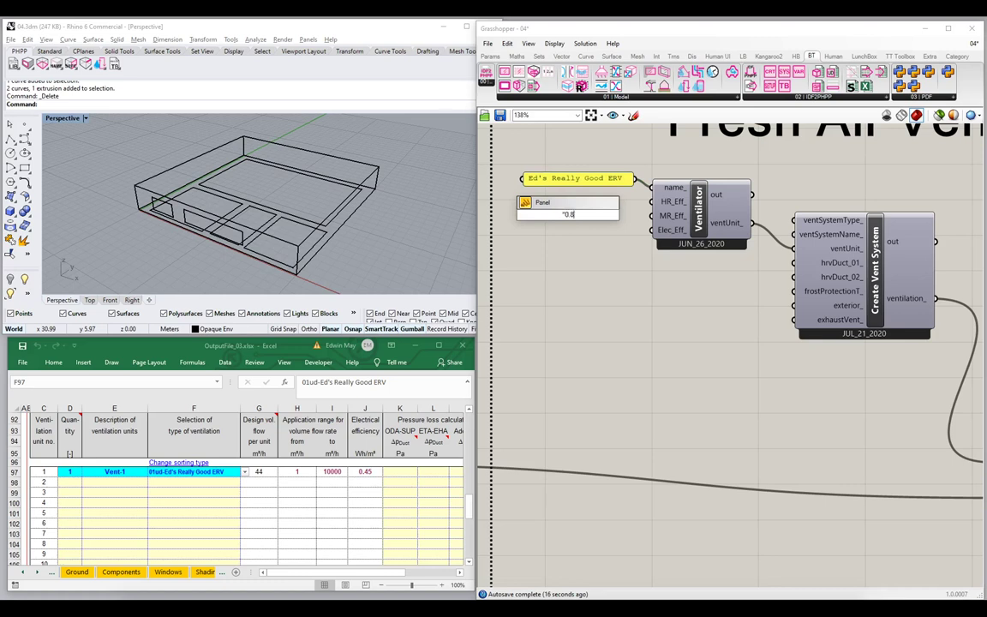
{"action": "type", "text": "5"}
{"action": "key", "text": "Return"}
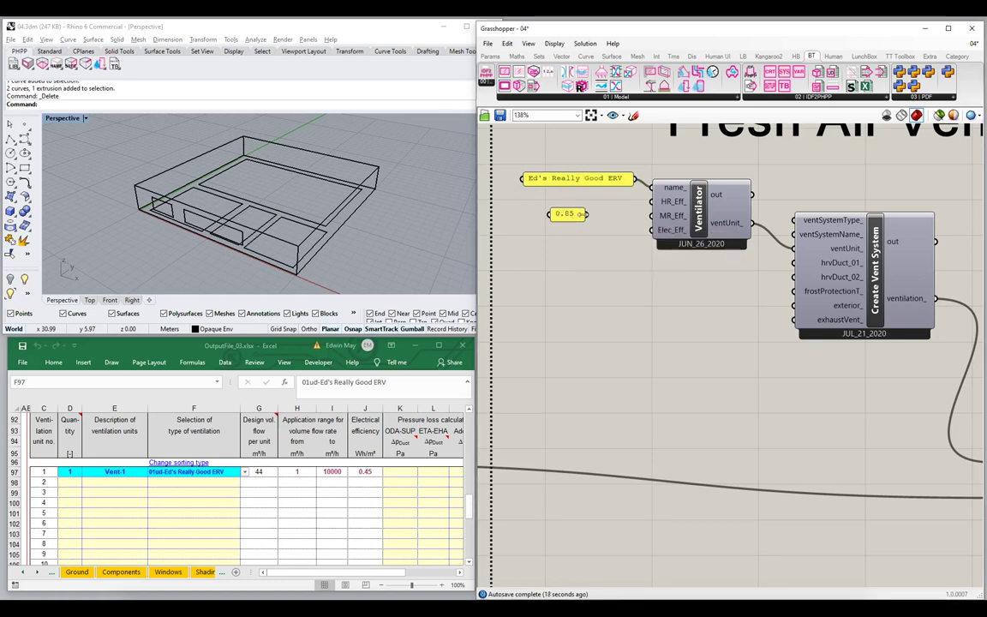
{"action": "left_click_drag", "start_coordinate": [585, 213], "coordinate": [651, 201]}
{"action": "left_click_drag", "start_coordinate": [576, 218], "coordinate": [612, 209]}
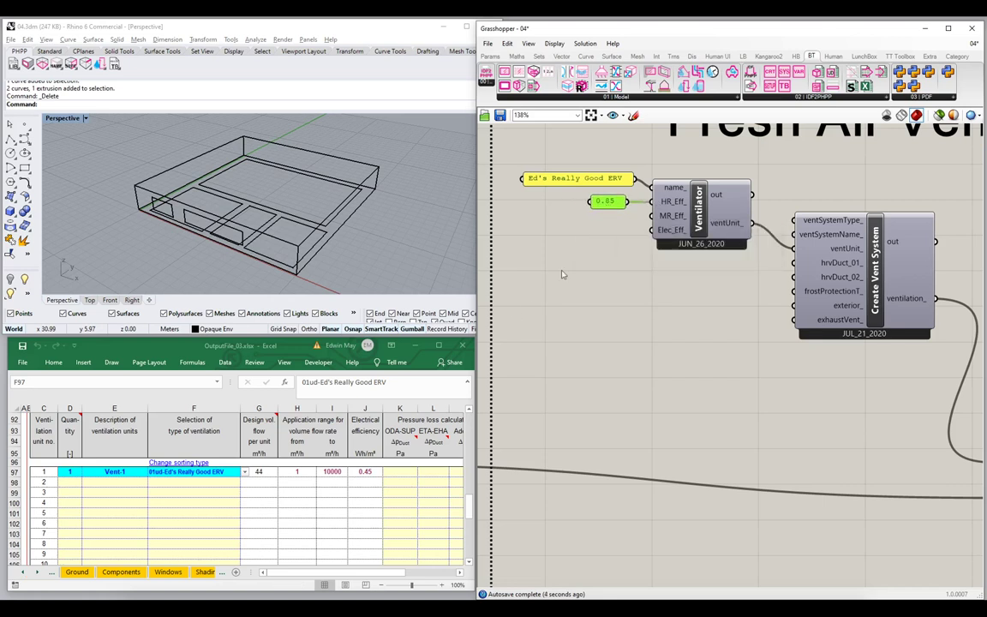
In the Excel workbook, check Vent-1's unit heat recovery efficiency in R97 and energy recovery efficiency in T97.
{"action": "left_click_drag", "start_coordinate": [318, 572], "coordinate": [377, 577]}
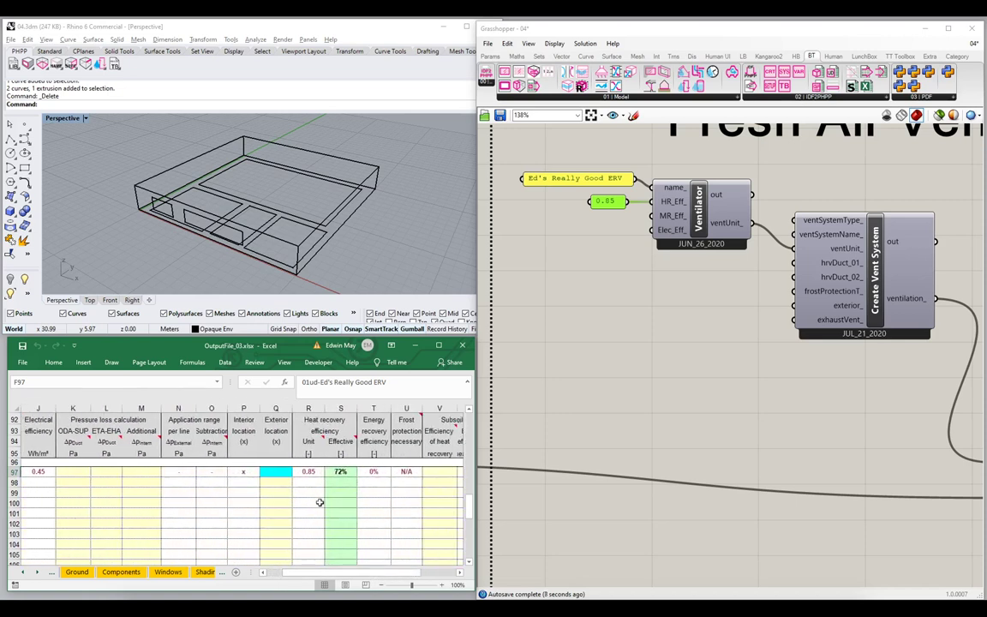
{"action": "left_click", "coordinate": [307, 472]}
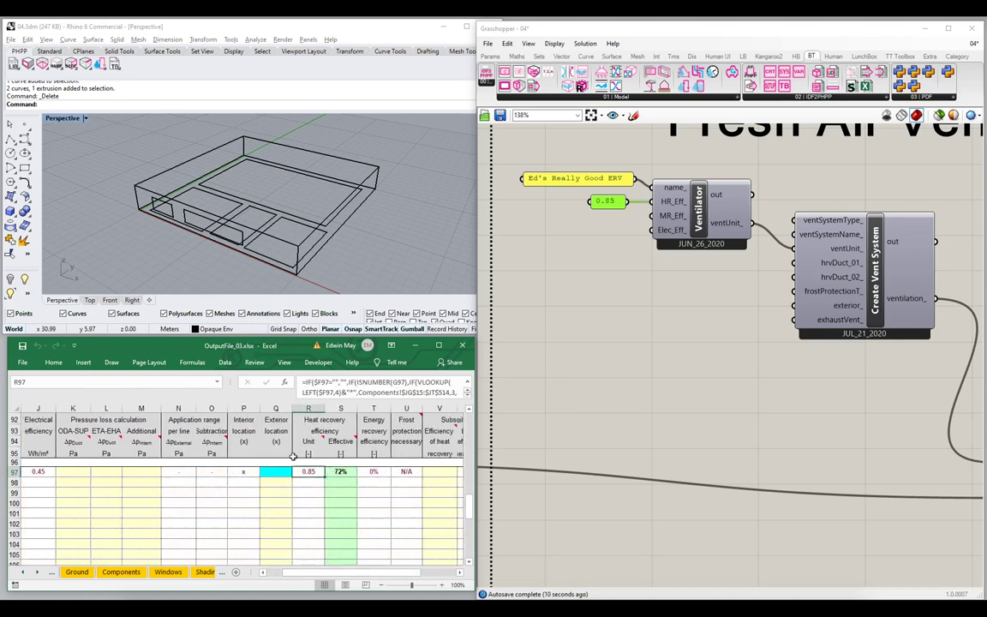
{"action": "left_click", "coordinate": [373, 472]}
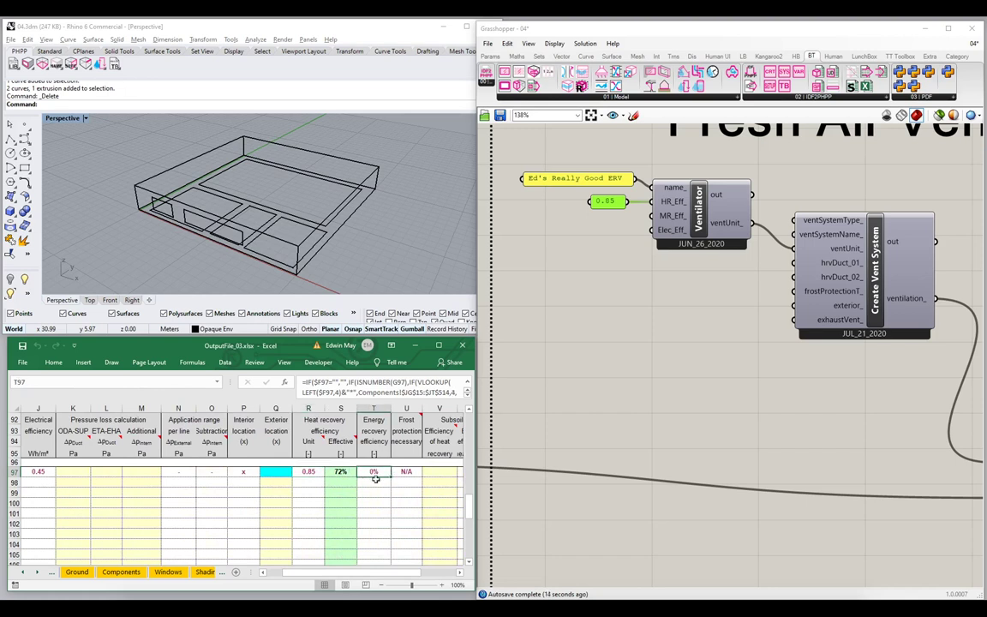
Add a panel containing 0.6, connect it to the Ventilator's MR_Eff_ input, and check the energy recovery efficiency in Excel cell T97.
{"action": "double_click", "coordinate": [603, 230]}
{"action": "type", "text": "1"}
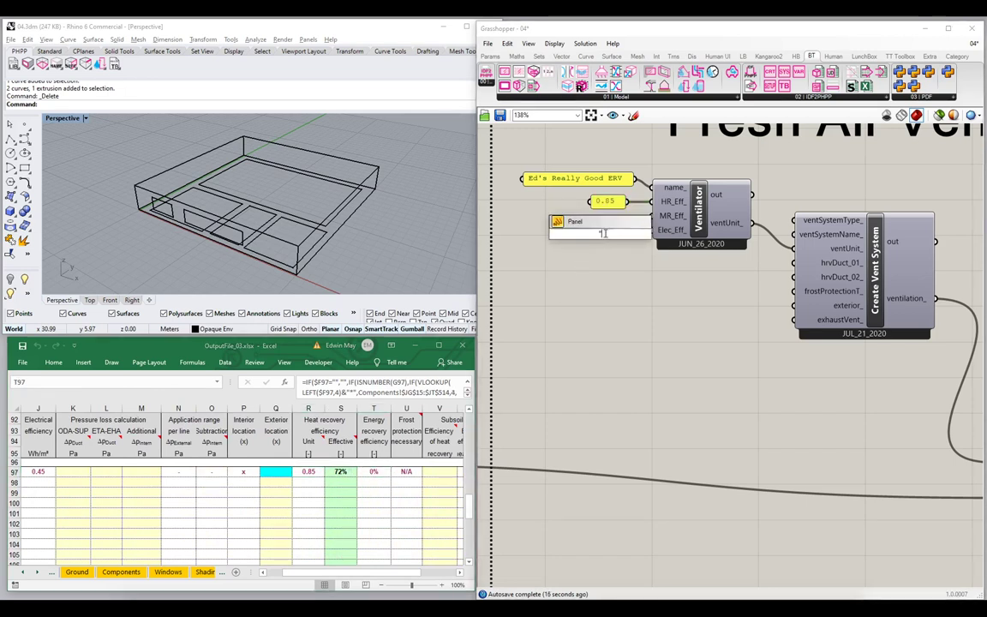
{"action": "type", "text": "0.6"}
{"action": "key", "text": "Return"}
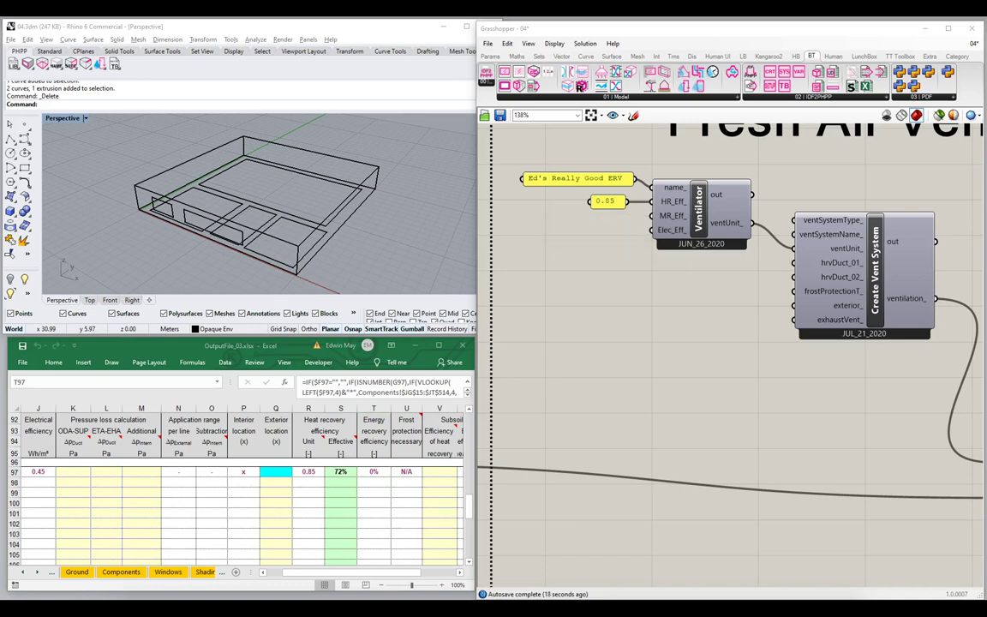
{"action": "left_click_drag", "start_coordinate": [631, 230], "coordinate": [601, 239]}
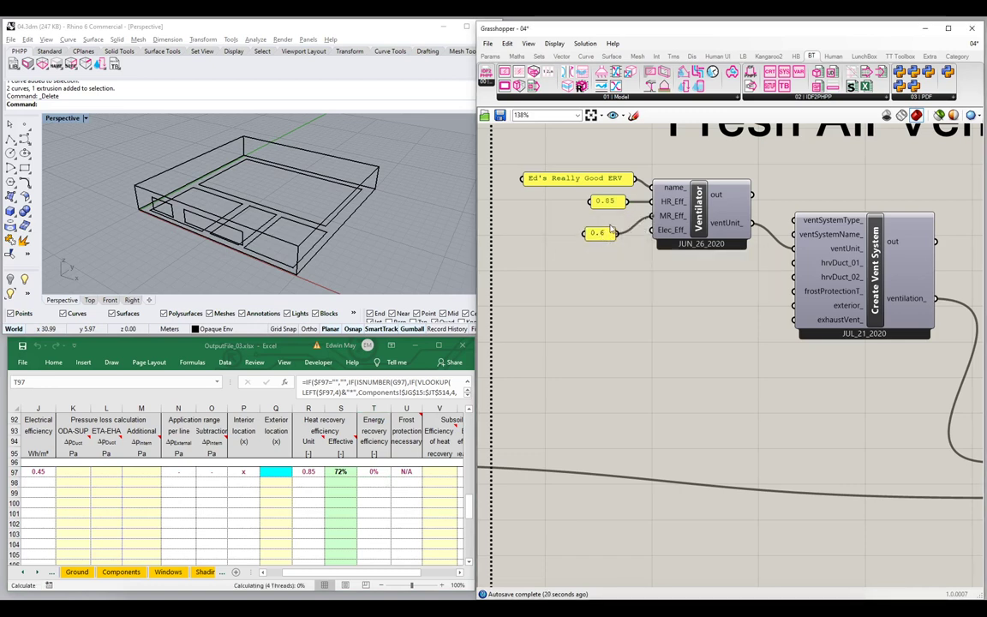
{"action": "left_click_drag", "start_coordinate": [599, 239], "coordinate": [612, 223]}
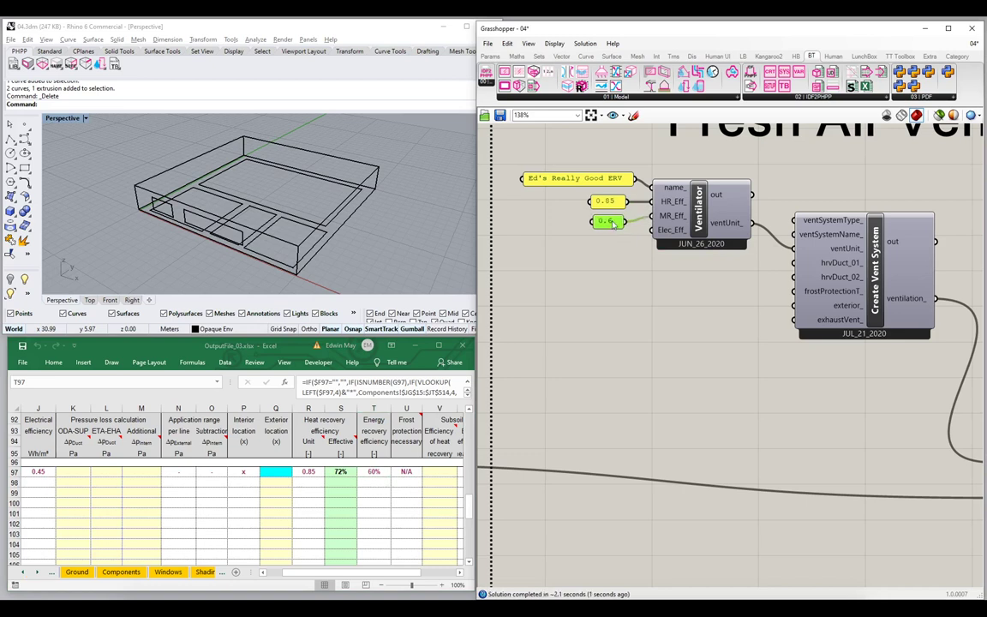
{"action": "left_click", "coordinate": [374, 471]}
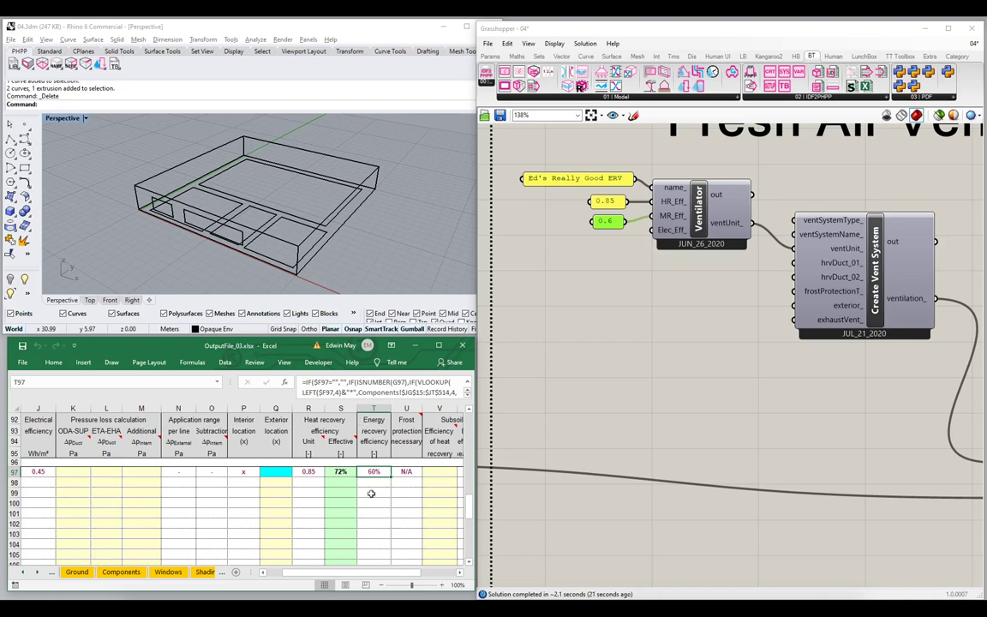
On the Components sheet, narrow the ventilation units' Description column JH and check the custom unit's efficiency values in row 15.
{"action": "left_click_drag", "start_coordinate": [339, 572], "coordinate": [310, 577]}
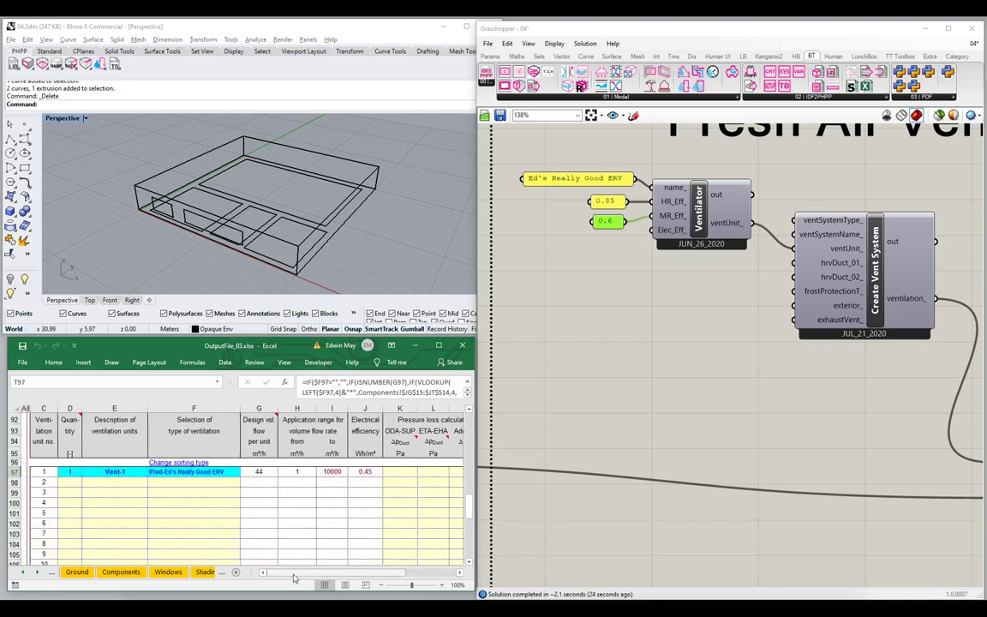
{"action": "left_click", "coordinate": [123, 573]}
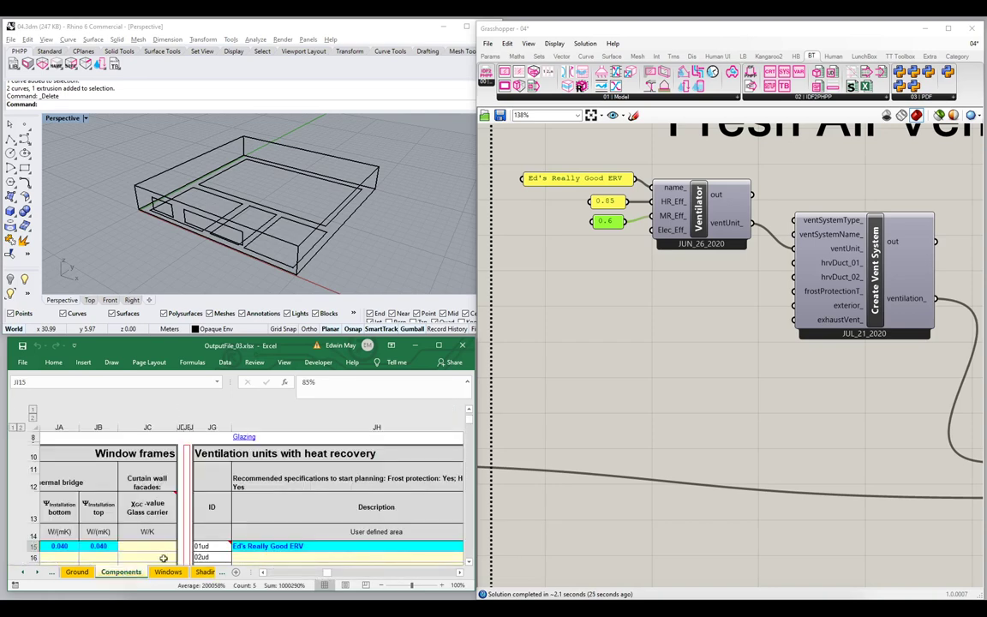
{"action": "left_click", "coordinate": [257, 546]}
{"action": "mouse_move", "coordinate": [326, 573]}
{"action": "left_mouse_down"}
{"action": "mouse_move", "coordinate": [336, 573]}
{"action": "mouse_move", "coordinate": [327, 575]}
{"action": "left_mouse_up"}
{"action": "left_click_drag", "start_coordinate": [383, 427], "coordinate": [181, 454]}
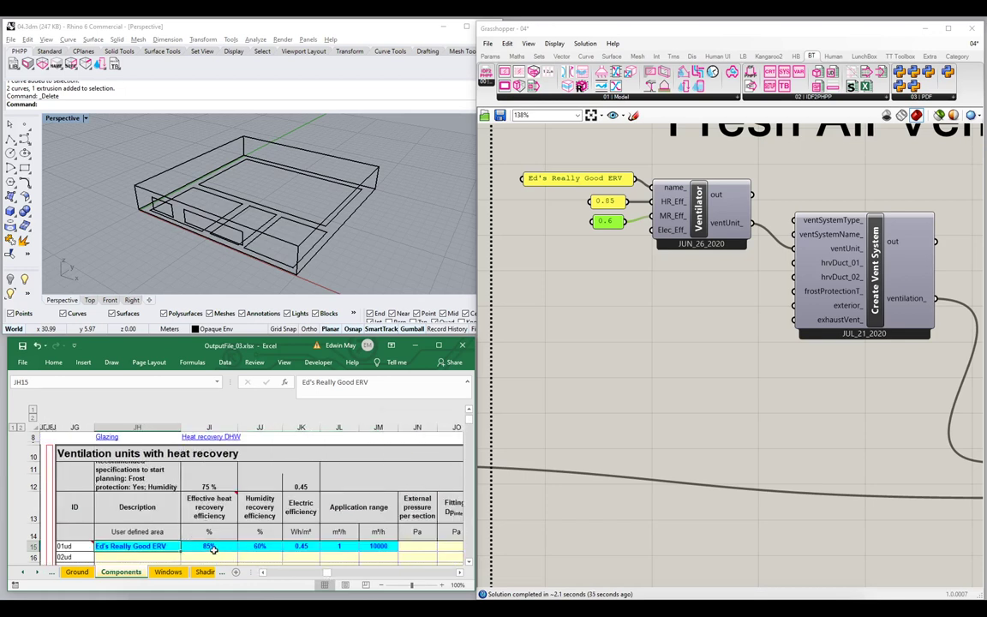
{"action": "left_click", "coordinate": [209, 546]}
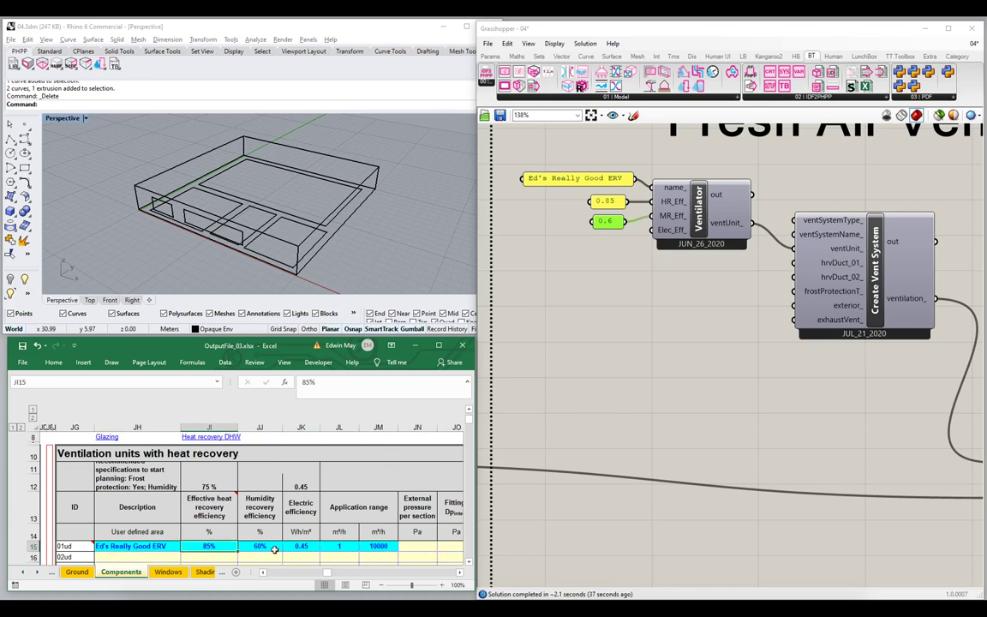
{"action": "left_click", "coordinate": [274, 548]}
{"action": "left_click", "coordinate": [316, 546]}
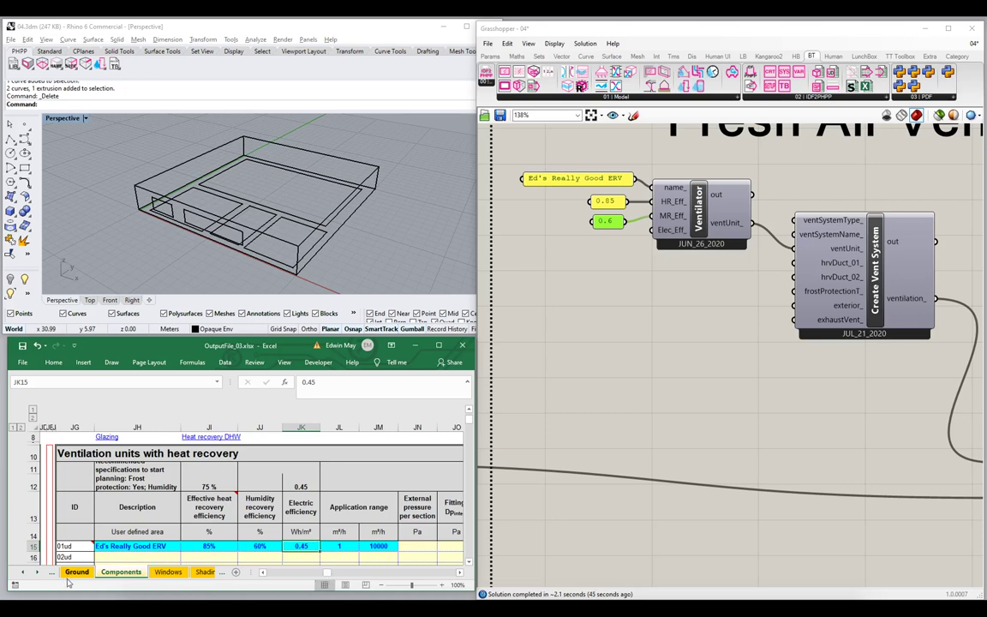
Return to the Additional Vent sheet and check Vent-1's effective heat recovery efficiency in cell S97.
{"action": "left_click", "coordinate": [36, 572]}
{"action": "left_click", "coordinate": [36, 572]}
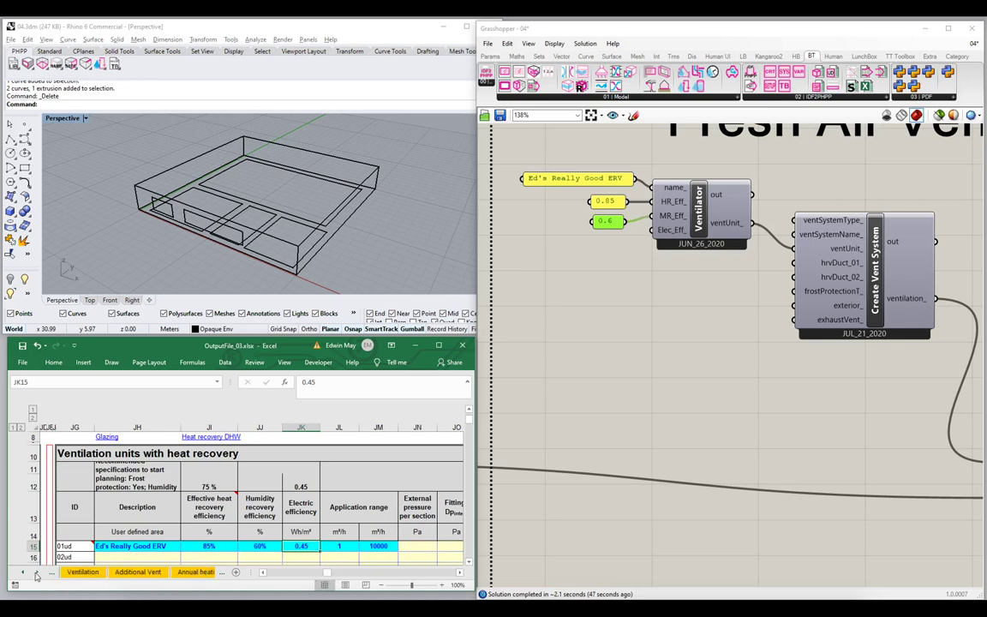
{"action": "left_click", "coordinate": [137, 571]}
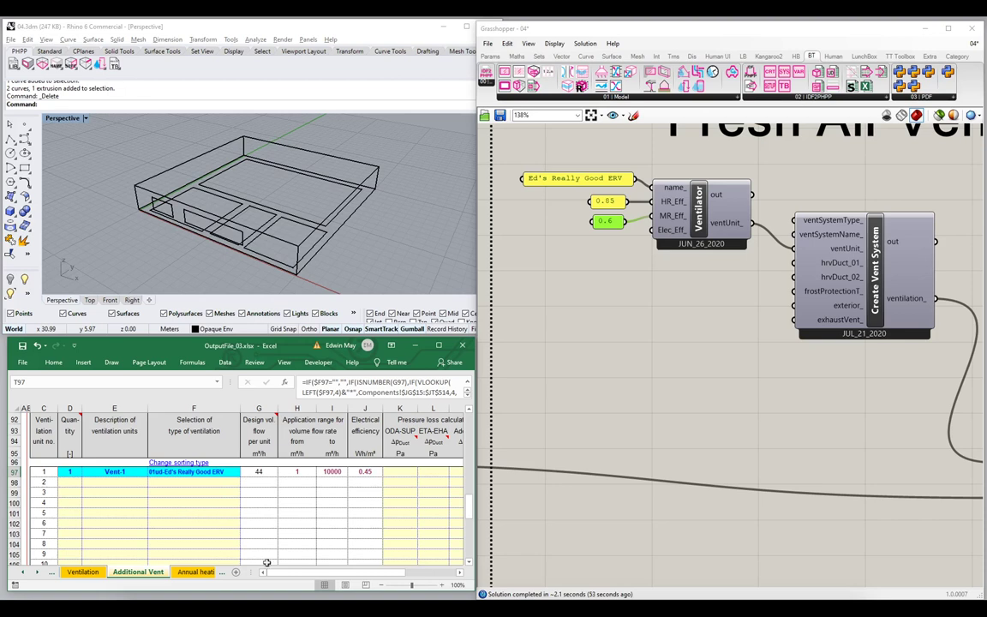
{"action": "left_click_drag", "start_coordinate": [291, 572], "coordinate": [313, 572]}
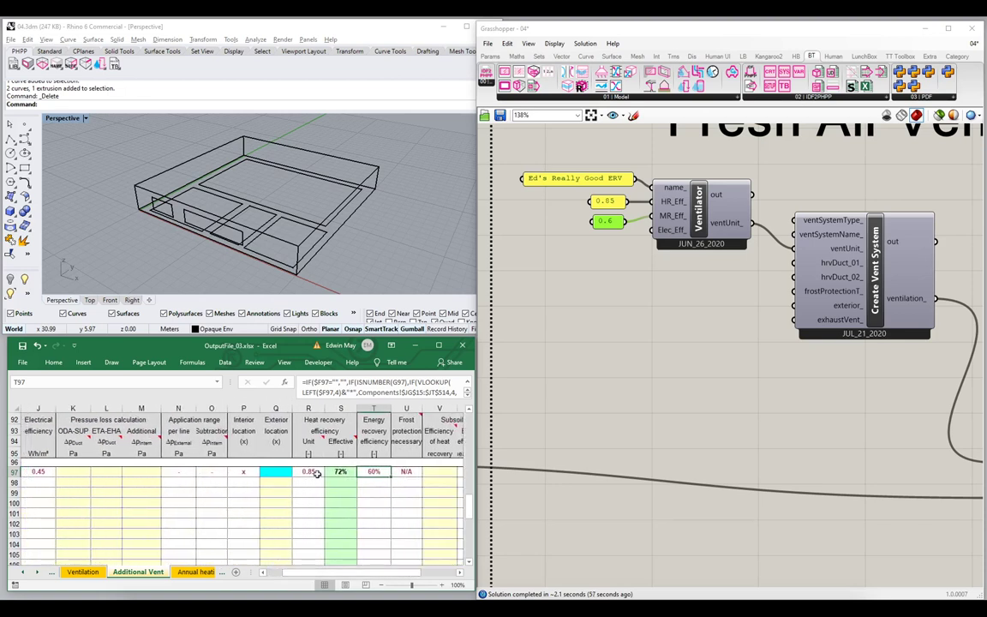
{"action": "left_click", "coordinate": [352, 471]}
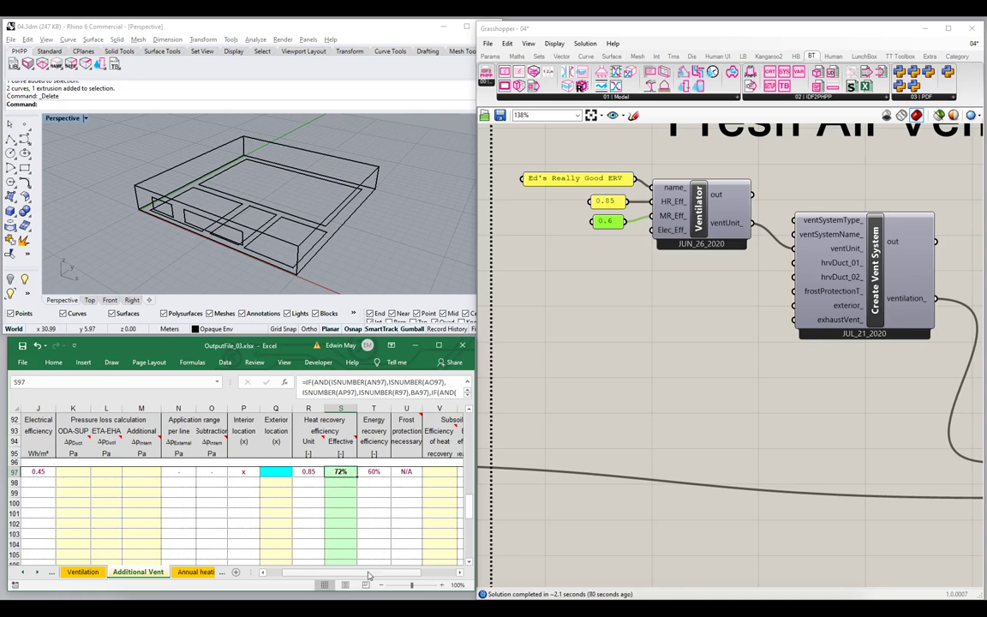
Examine the duct section entries in rows 127 and 128, including diameter, insulation thickness, conductivity and supply air duct length.
{"action": "left_click_drag", "start_coordinate": [368, 574], "coordinate": [351, 574]}
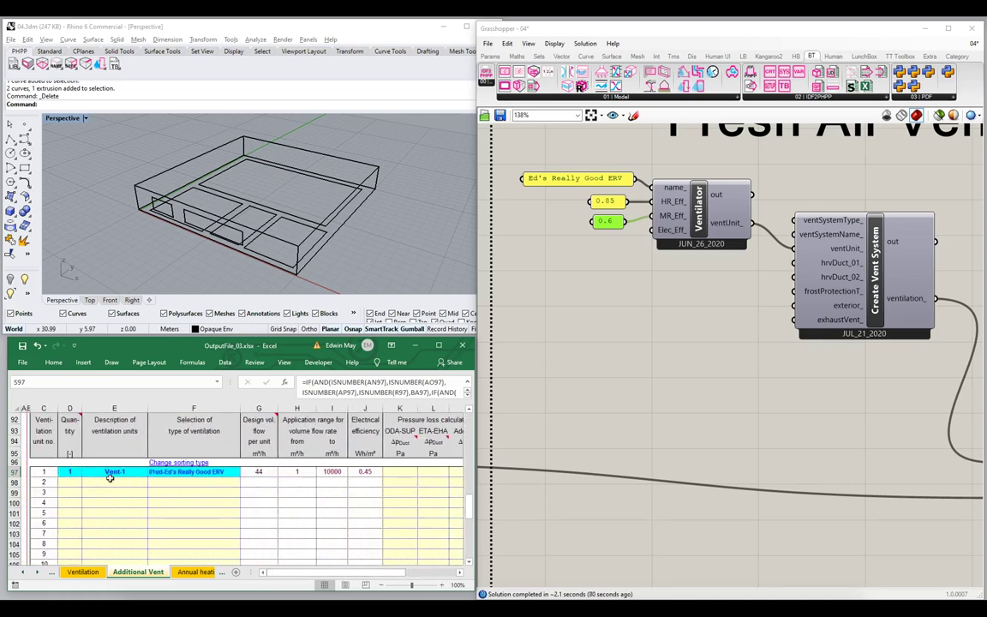
{"action": "scroll", "coordinate": [137, 494], "scroll_direction": "down", "scroll_amount": 2}
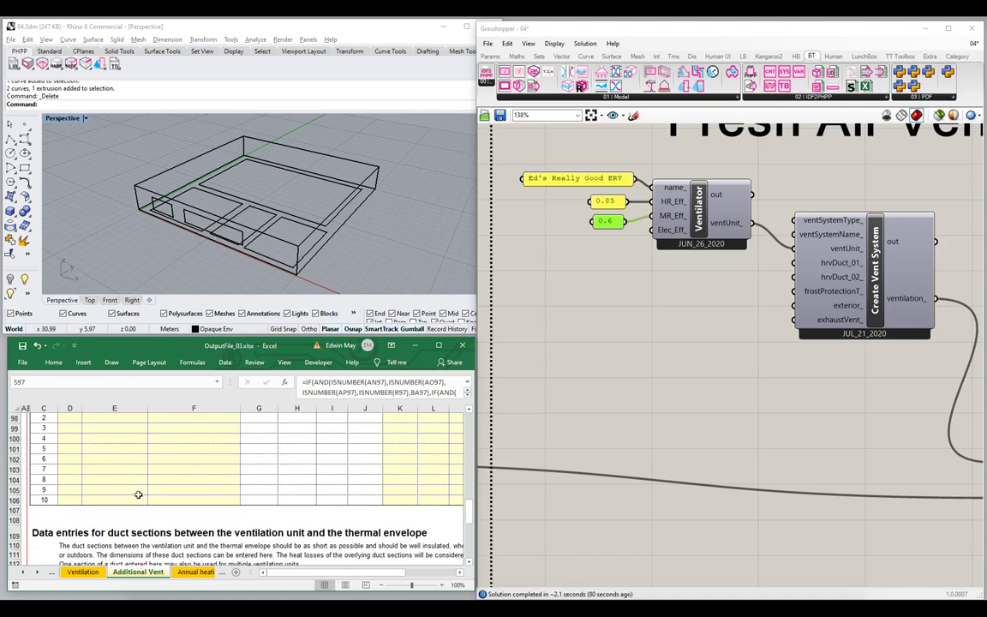
{"action": "scroll", "coordinate": [138, 493], "scroll_direction": "down", "scroll_amount": 2}
{"action": "scroll", "coordinate": [124, 444], "scroll_direction": "down", "scroll_amount": 1}
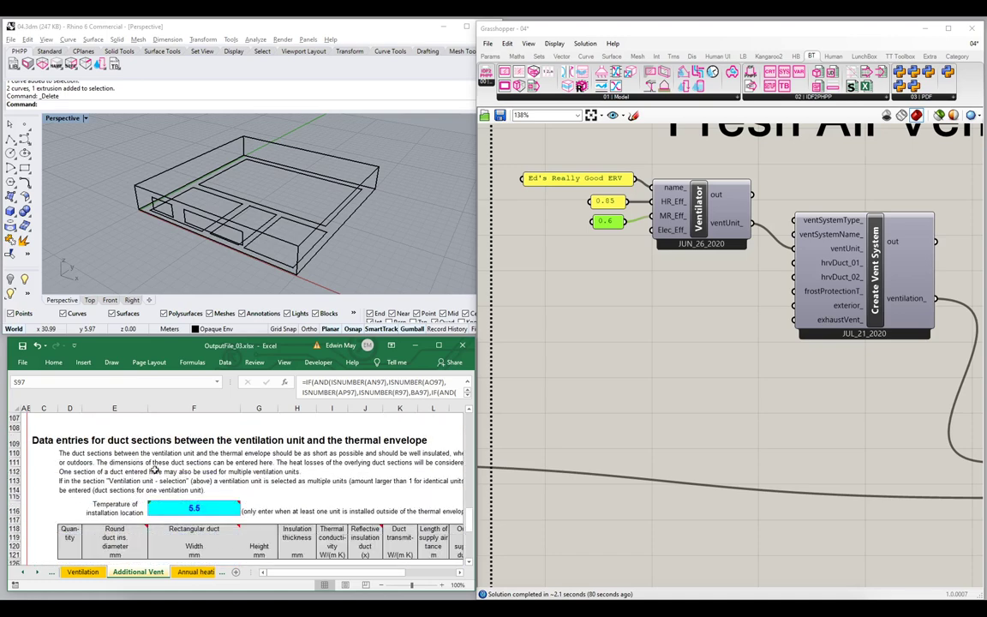
{"action": "scroll", "coordinate": [154, 470], "scroll_direction": "down", "scroll_amount": 2}
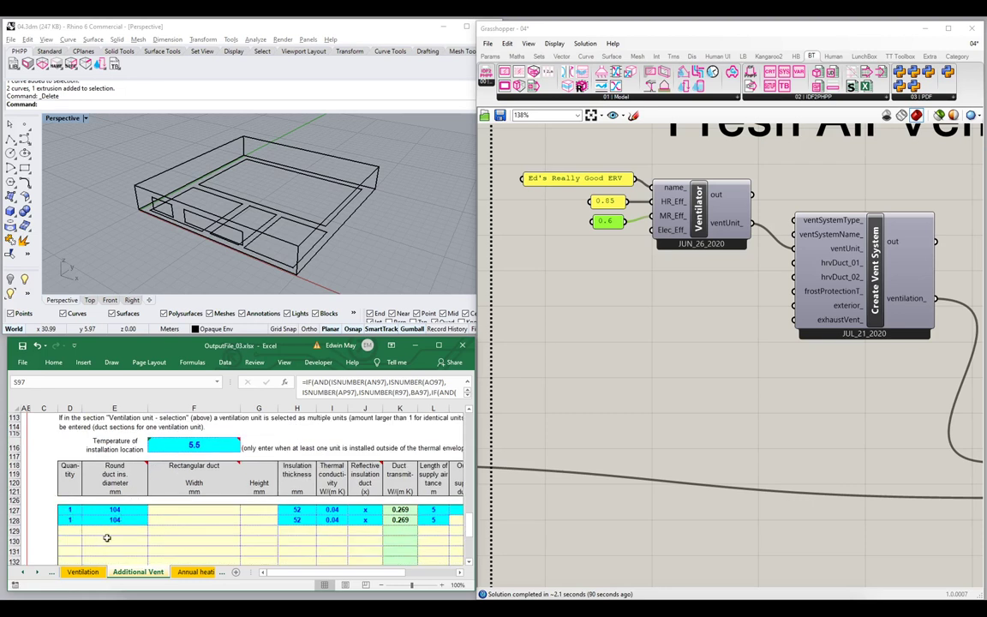
{"action": "left_click", "coordinate": [112, 519]}
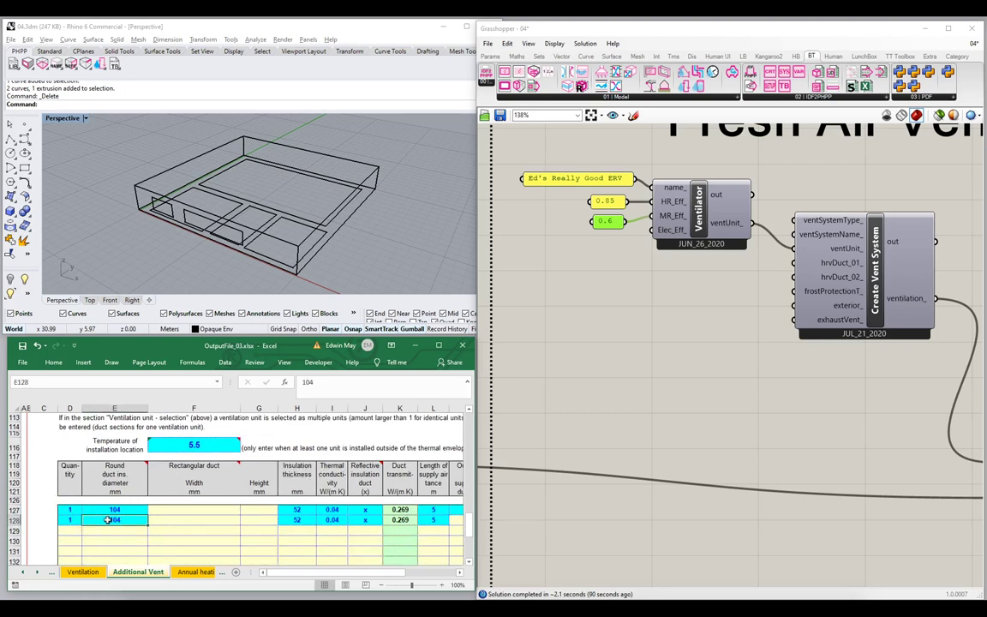
{"action": "left_click", "coordinate": [308, 520]}
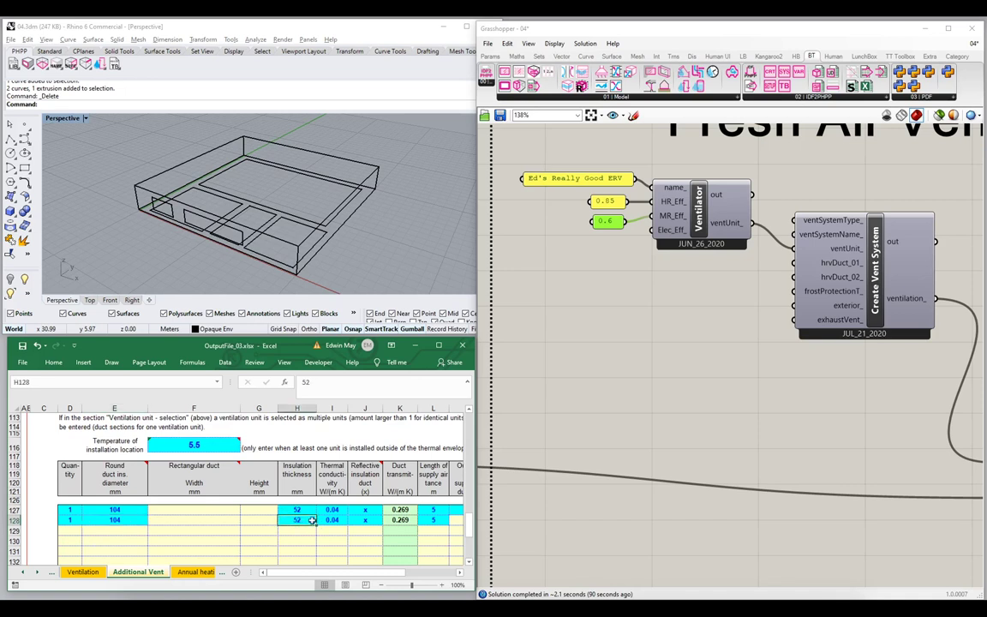
{"action": "key", "text": "Right"}
{"action": "left_click", "coordinate": [436, 520]}
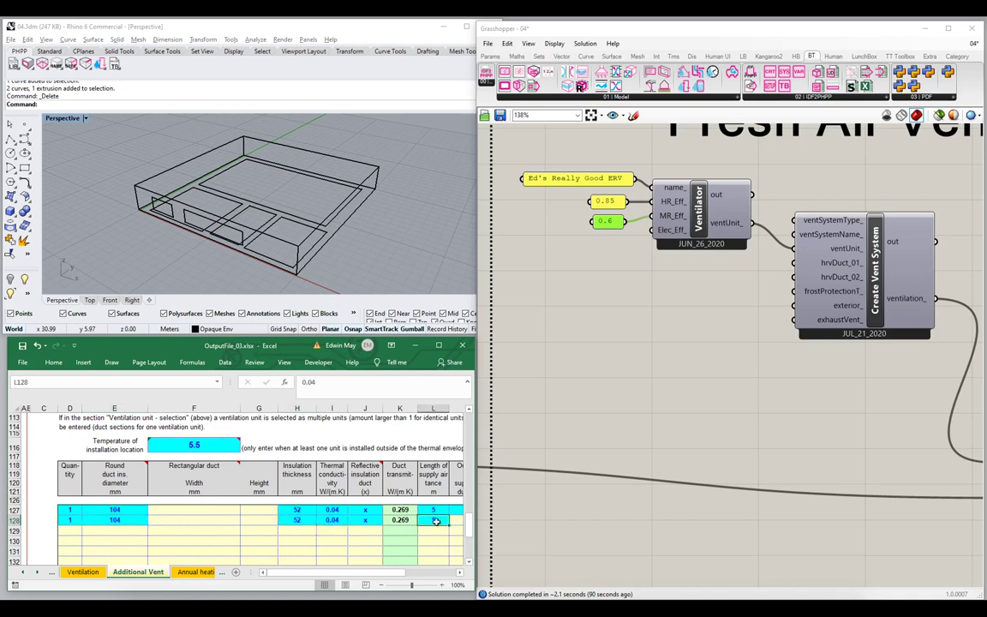
{"action": "type", "text": "5"}
{"action": "key", "text": "Left"}
{"action": "key", "text": "Left"}
{"action": "key", "text": "Left"}
{"action": "key", "text": "Left"}
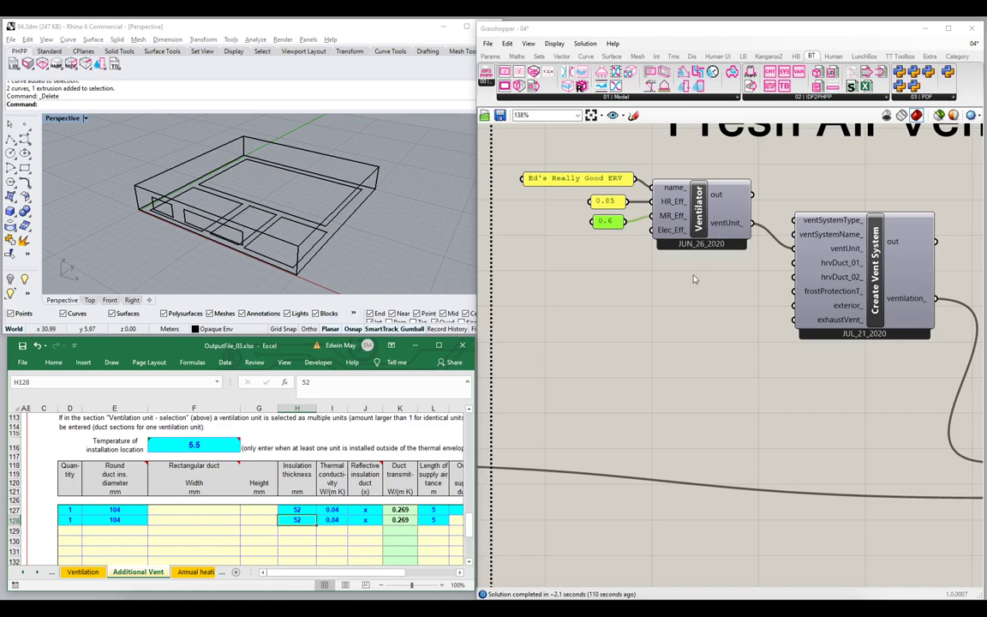
Add a BT_CreateNewPHPPVentDuct component to the Grasshopper canvas below the Ventilator.
{"action": "left_click", "coordinate": [649, 99]}
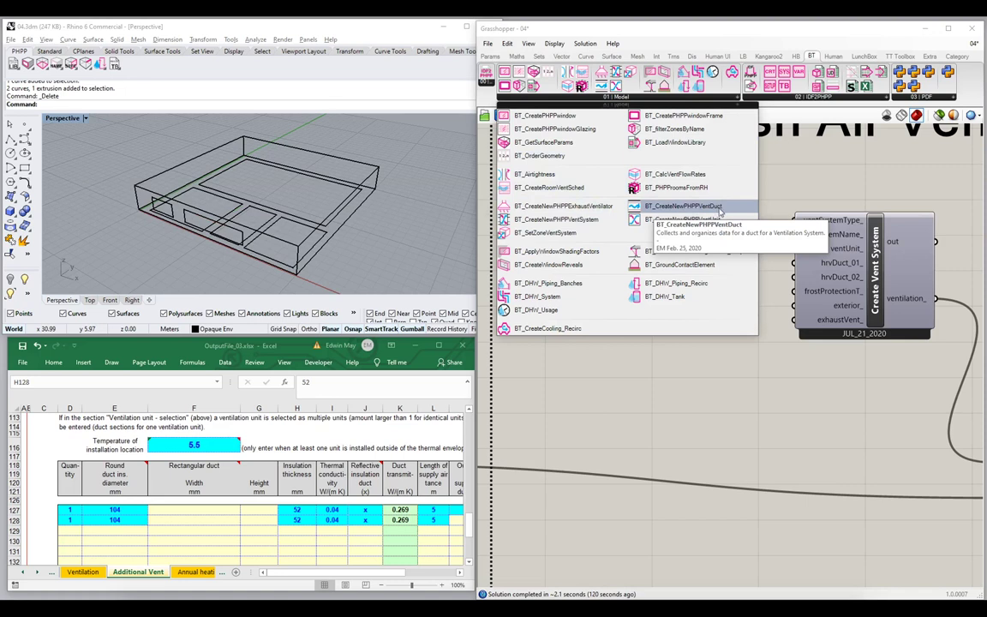
{"action": "left_click", "coordinate": [720, 210]}
{"action": "left_click", "coordinate": [689, 334]}
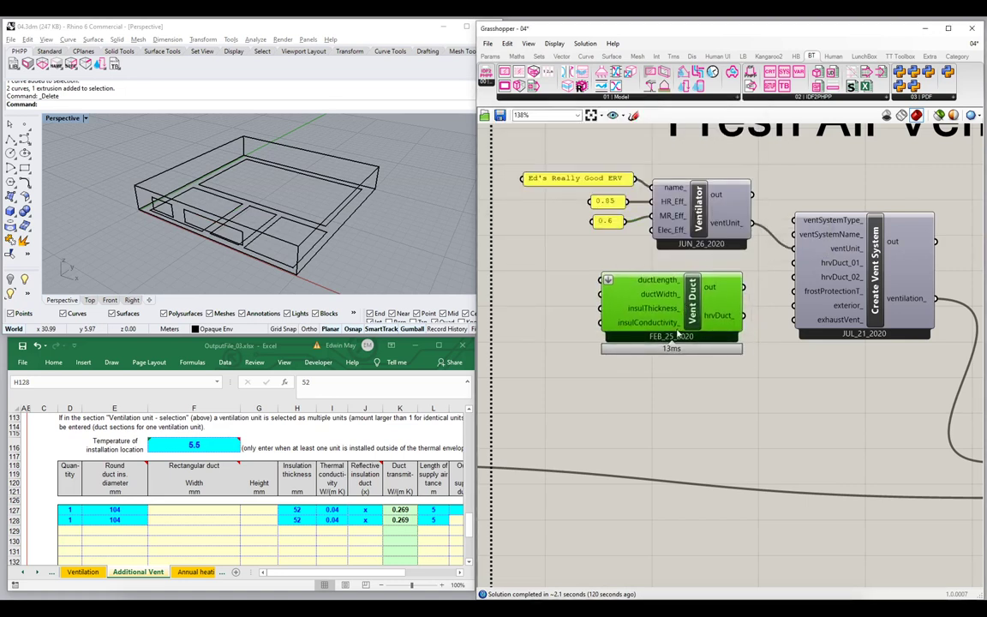
Add a panel below the Vent Duct component, connect it to the out output, and enlarge it to read the duct parameters.
{"action": "double_click", "coordinate": [707, 377]}
{"action": "type", "text": "panel"}
{"action": "key", "text": "Return"}
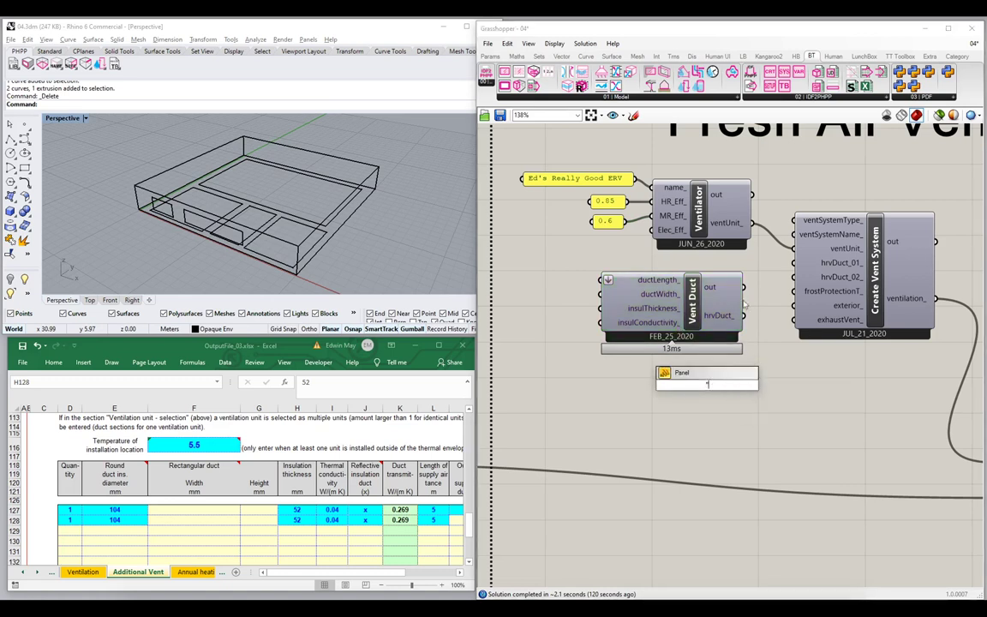
{"action": "left_click_drag", "start_coordinate": [743, 286], "coordinate": [657, 384]}
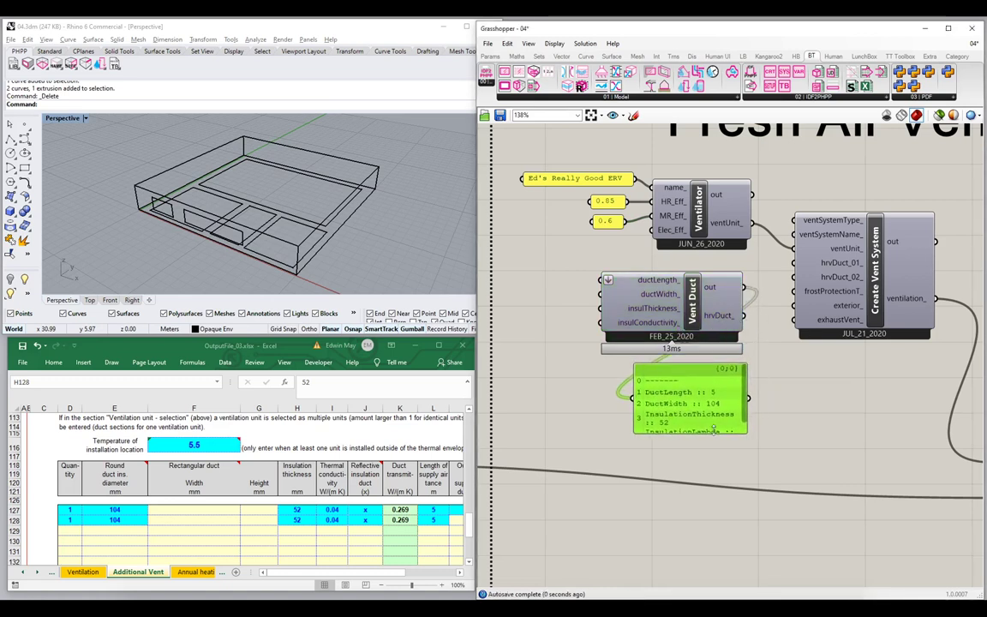
{"action": "left_click_drag", "start_coordinate": [718, 439], "coordinate": [811, 471]}
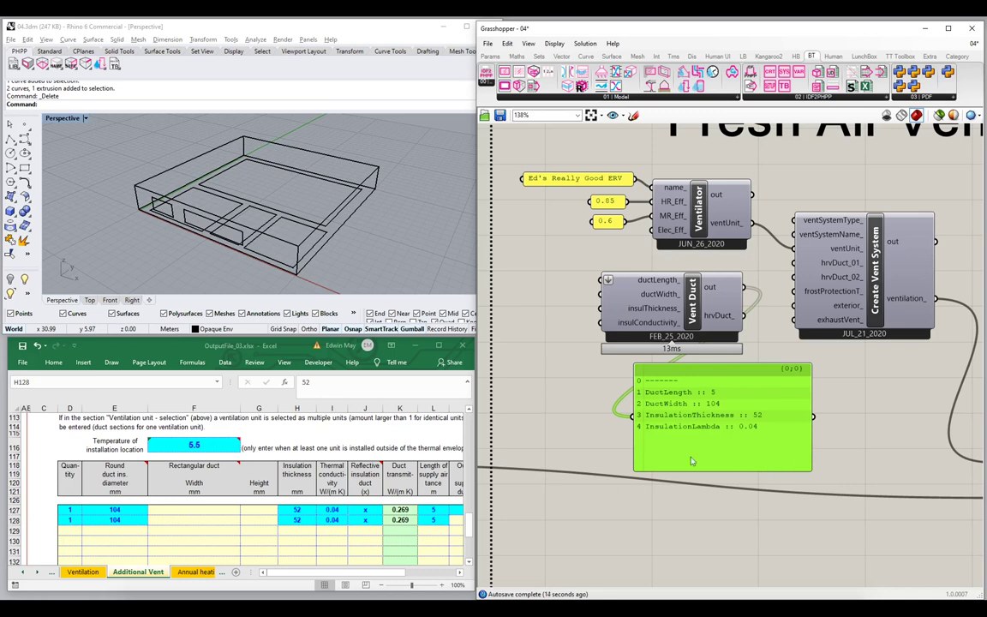
Delete the readout panel, connect the Vent Duct's hrvDuct_ output to hrvDuct_01_ on Create Vent System, and move the Vent Duct nearer the Ventilator.
{"action": "key", "text": "Delete"}
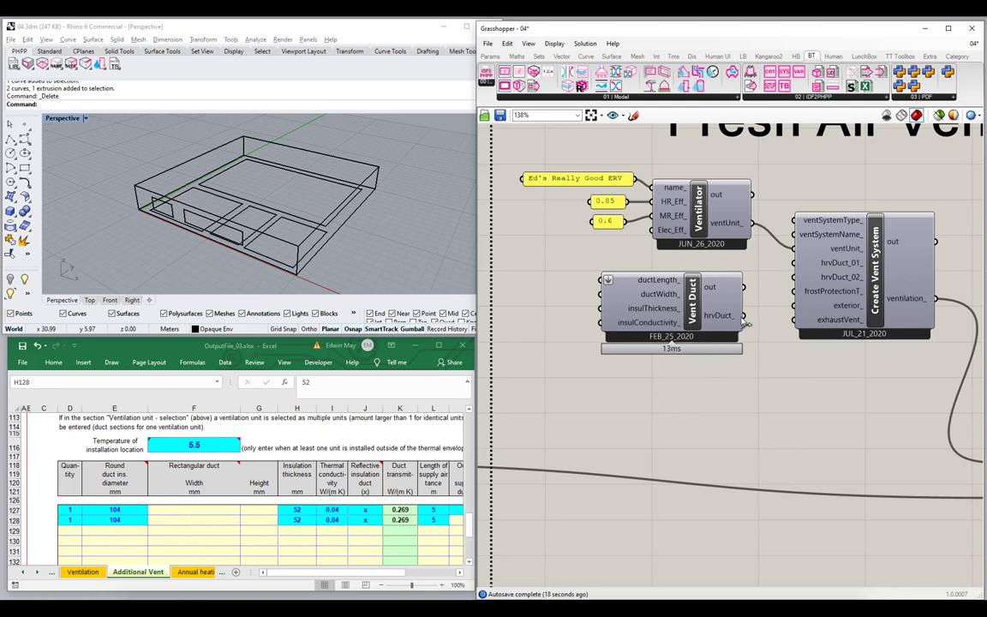
{"action": "left_click_drag", "start_coordinate": [743, 315], "coordinate": [793, 262]}
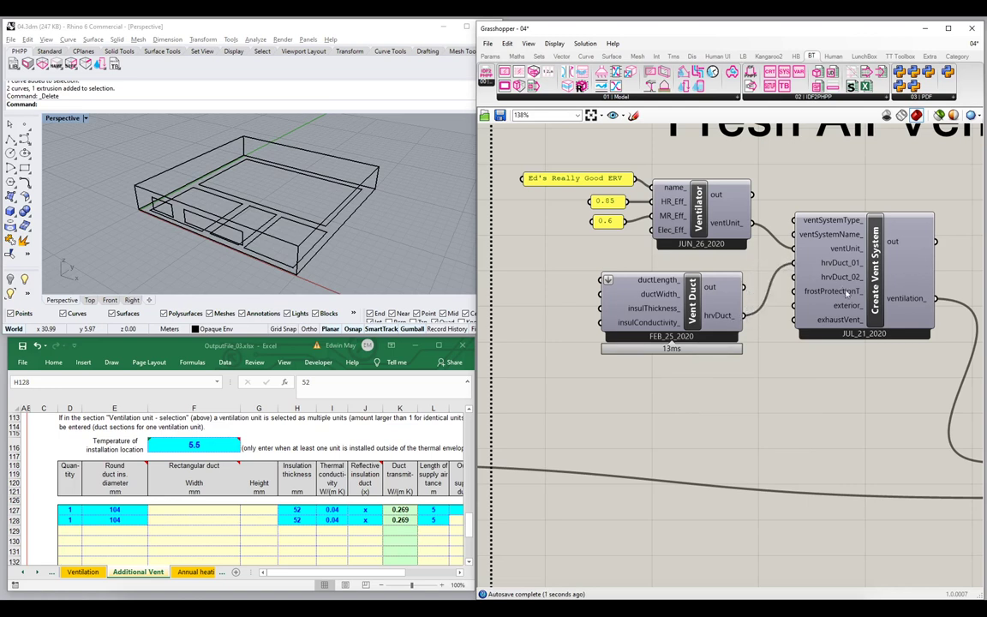
{"action": "left_click_drag", "start_coordinate": [659, 332], "coordinate": [666, 320]}
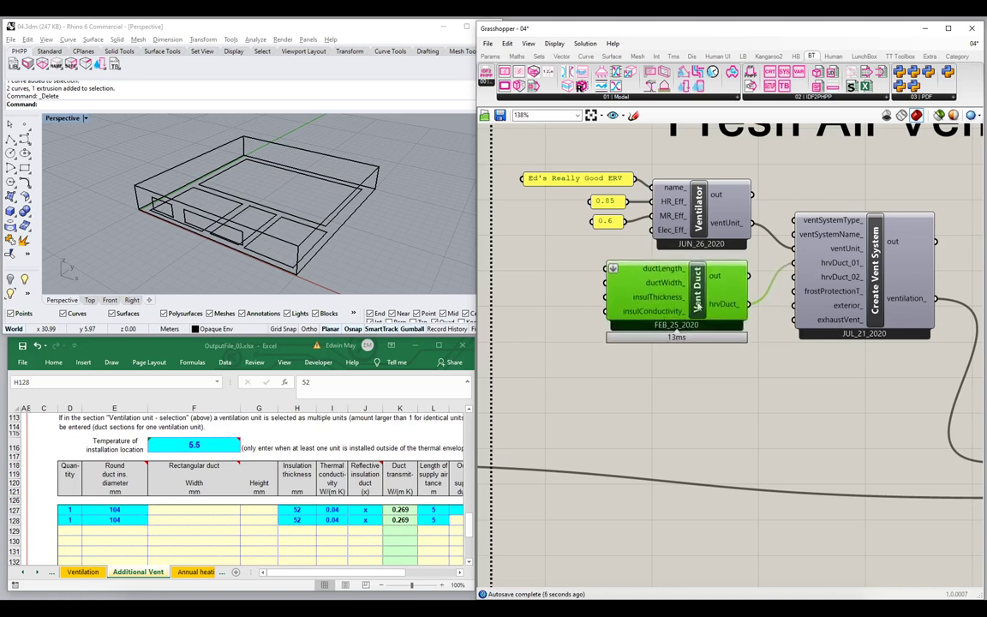
Feed a panel with value 104 into the Vent Duct's insulThickness_ input and check cell H127 in the Excel sheet.
{"action": "double_click", "coordinate": [533, 295]}
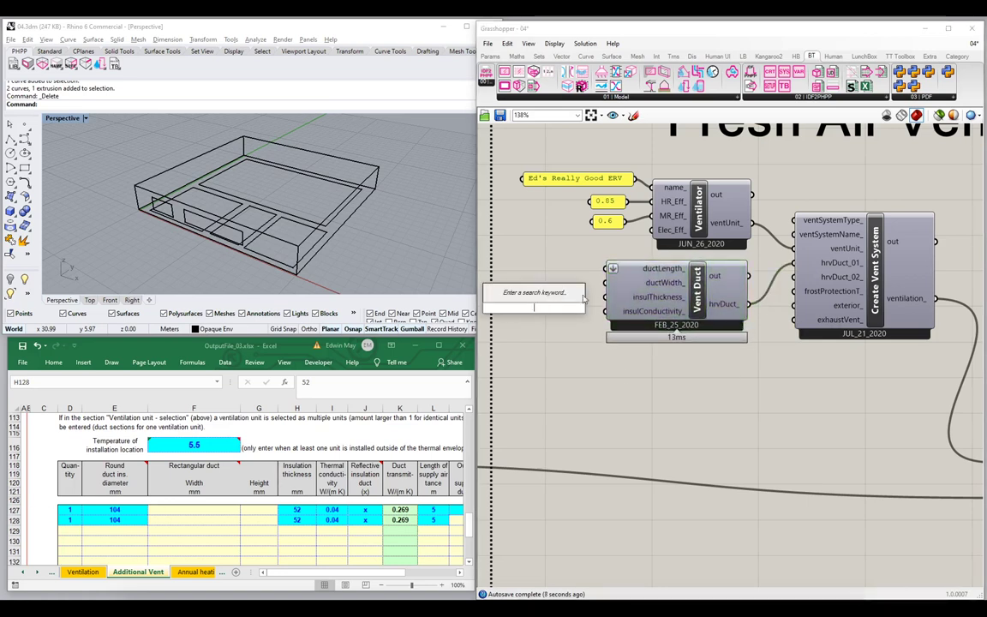
{"action": "type", "text": "104"}
{"action": "key", "text": "Return"}
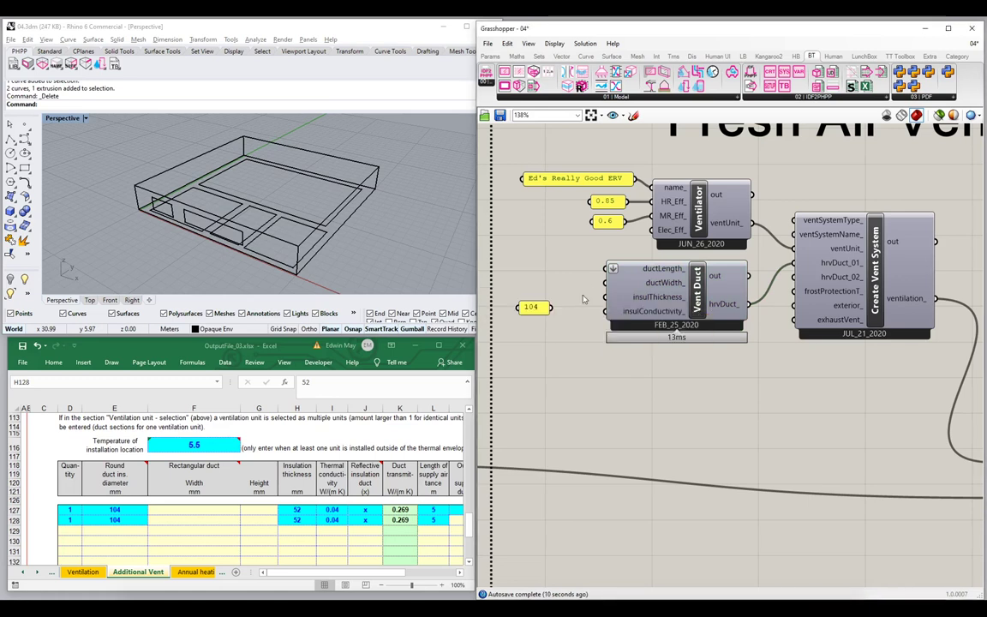
{"action": "left_click_drag", "start_coordinate": [605, 297], "coordinate": [562, 300]}
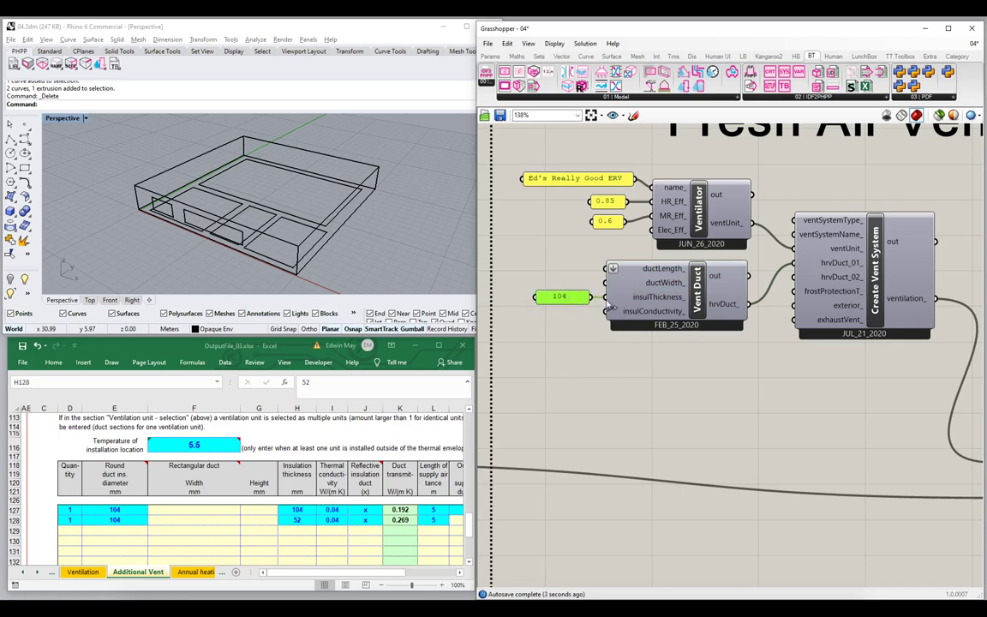
{"action": "left_click", "coordinate": [301, 510]}
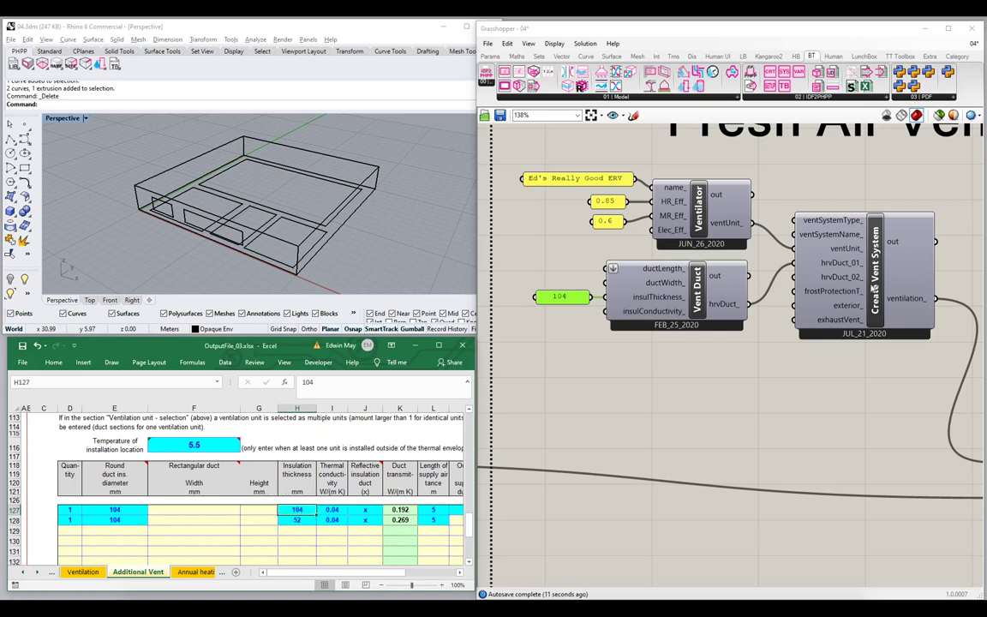
Duplicate the Vent Duct and its 104 panel below the original, and connect the copy to hrvDuct_02_ on Create Vent System.
{"action": "left_click_drag", "start_coordinate": [548, 365], "coordinate": [753, 255]}
{"action": "left_click_drag", "start_coordinate": [692, 306], "coordinate": [696, 387], "text": "alt"}
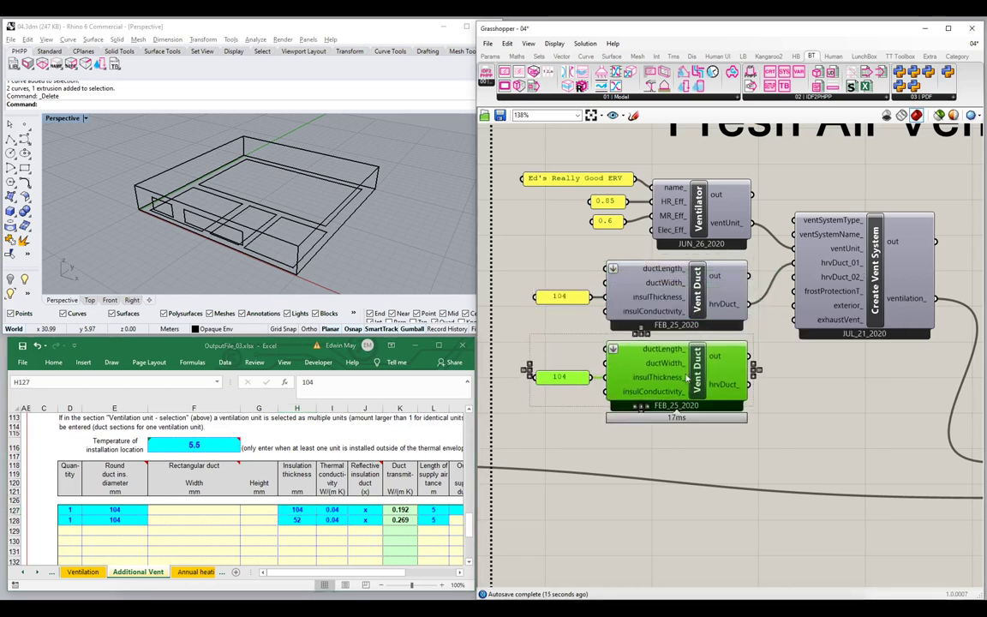
{"action": "left_click", "coordinate": [768, 360]}
{"action": "left_click_drag", "start_coordinate": [768, 307], "coordinate": [793, 277]}
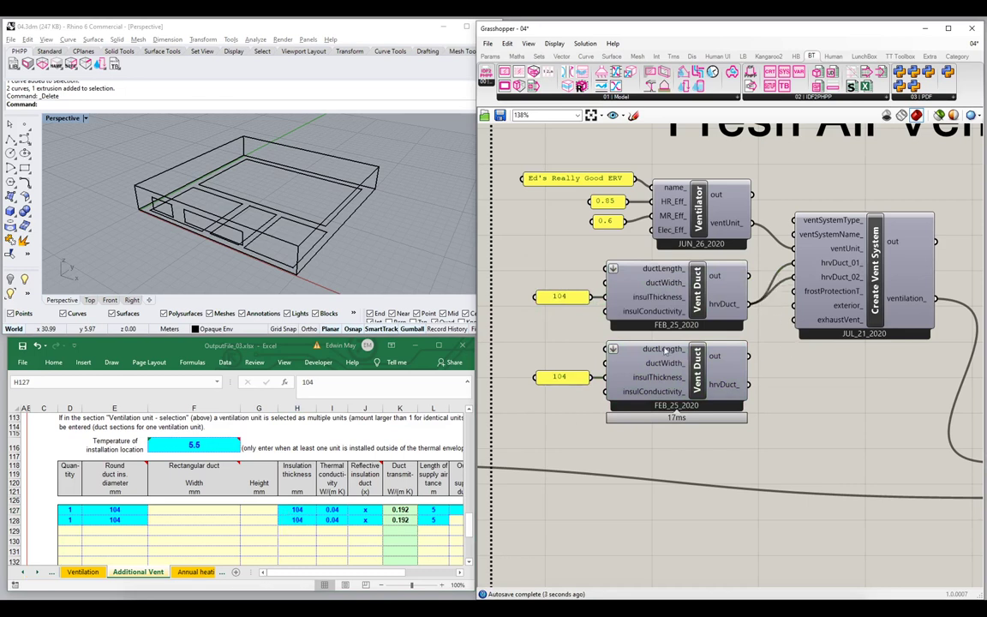
{"action": "left_click_drag", "start_coordinate": [748, 384], "coordinate": [793, 277]}
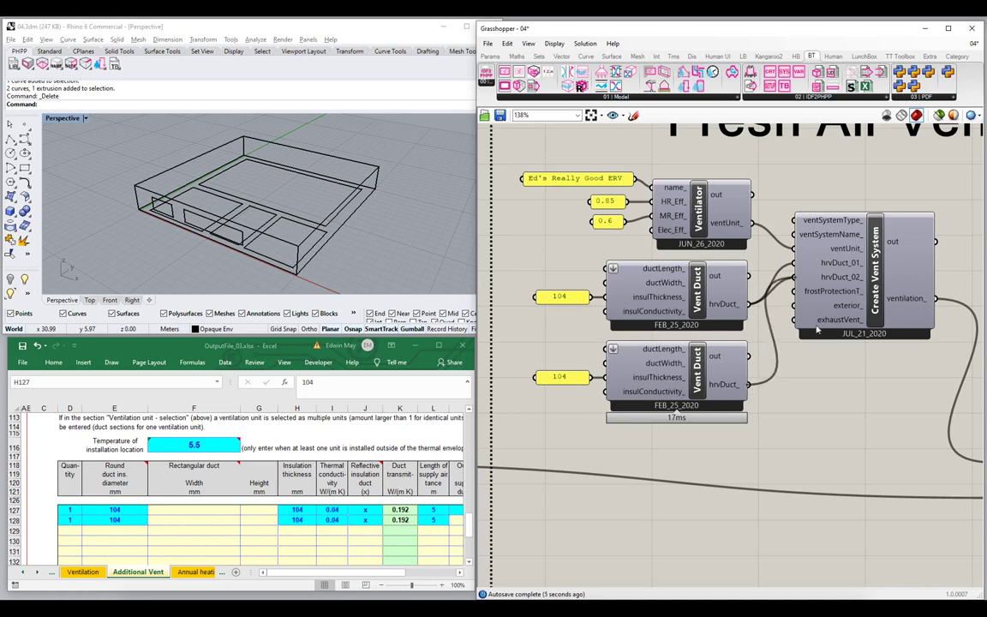
{"action": "left_click_drag", "start_coordinate": [857, 312], "coordinate": [859, 341]}
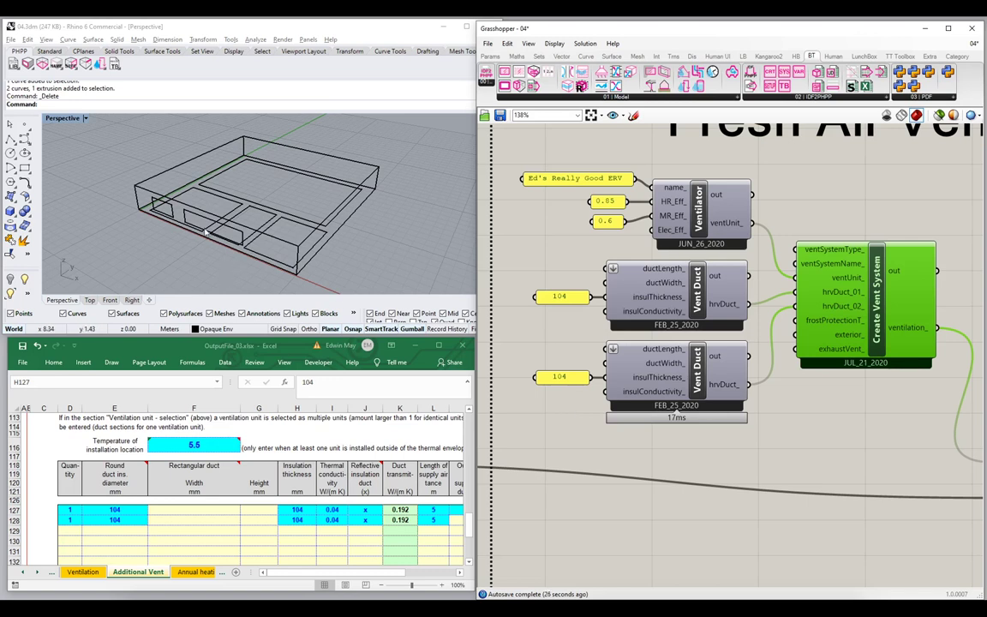
Try a 2.5 panel as the upper Vent Duct's ductLength_, checking cell L127, and delete the panel again.
{"action": "double_click", "coordinate": [545, 260]}
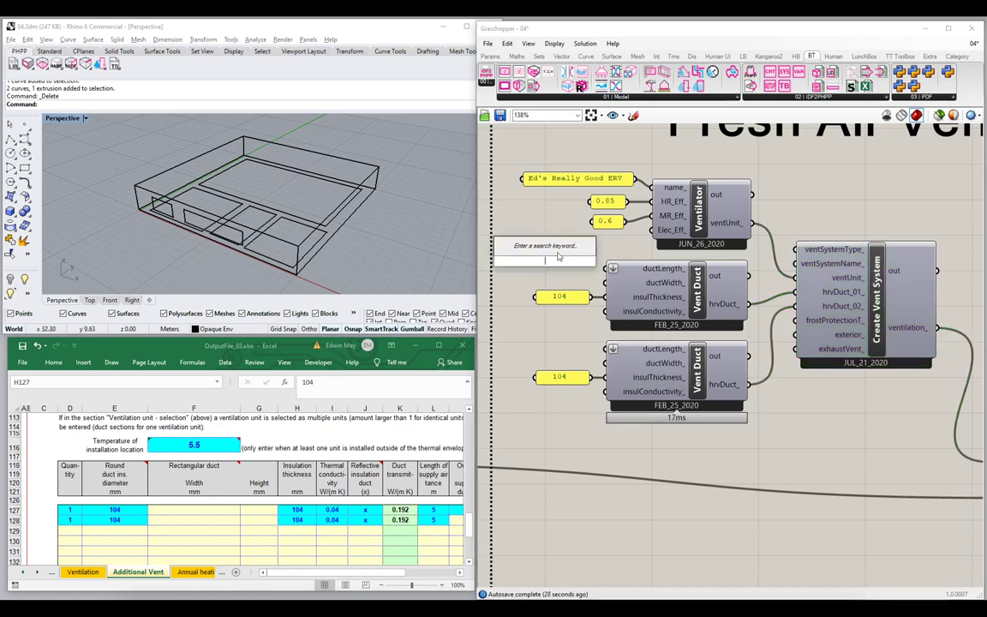
{"action": "type", "text": "2.5"}
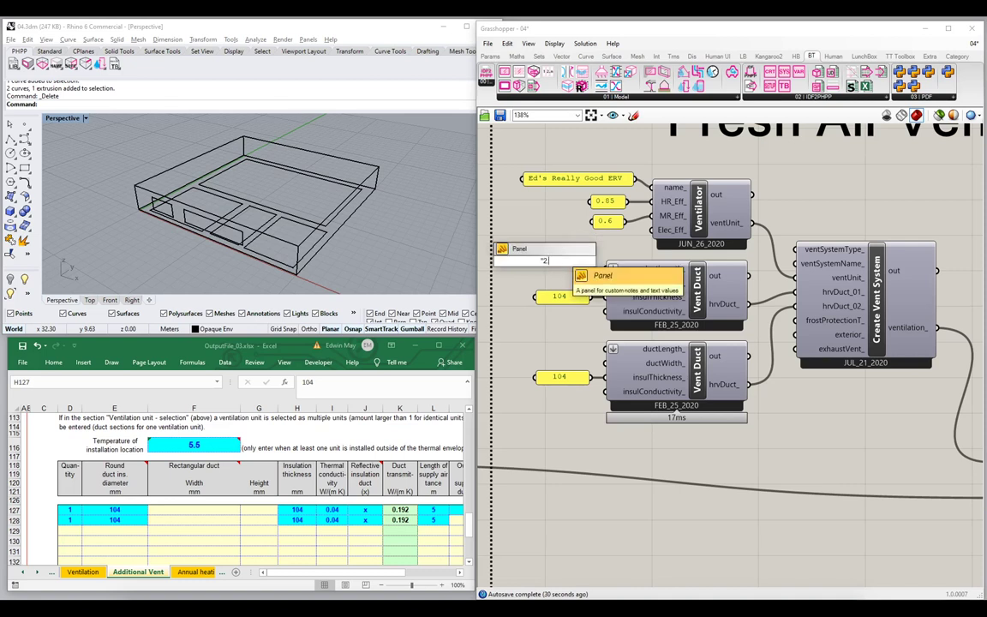
{"action": "key", "text": "Return"}
{"action": "left_click_drag", "start_coordinate": [563, 261], "coordinate": [617, 271]}
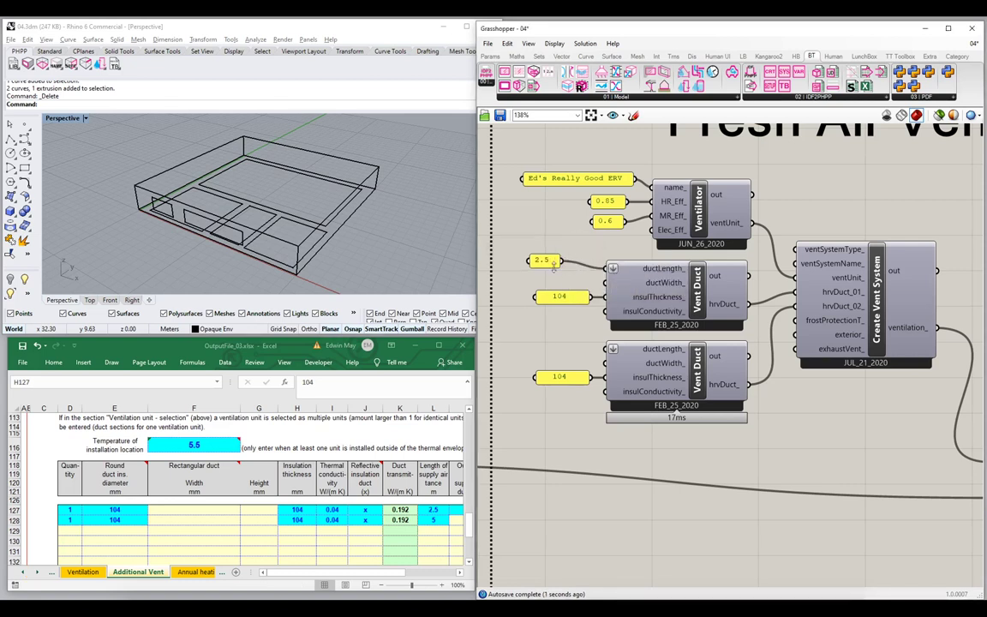
{"action": "left_click_drag", "start_coordinate": [564, 262], "coordinate": [591, 272]}
{"action": "left_click", "coordinate": [434, 512]}
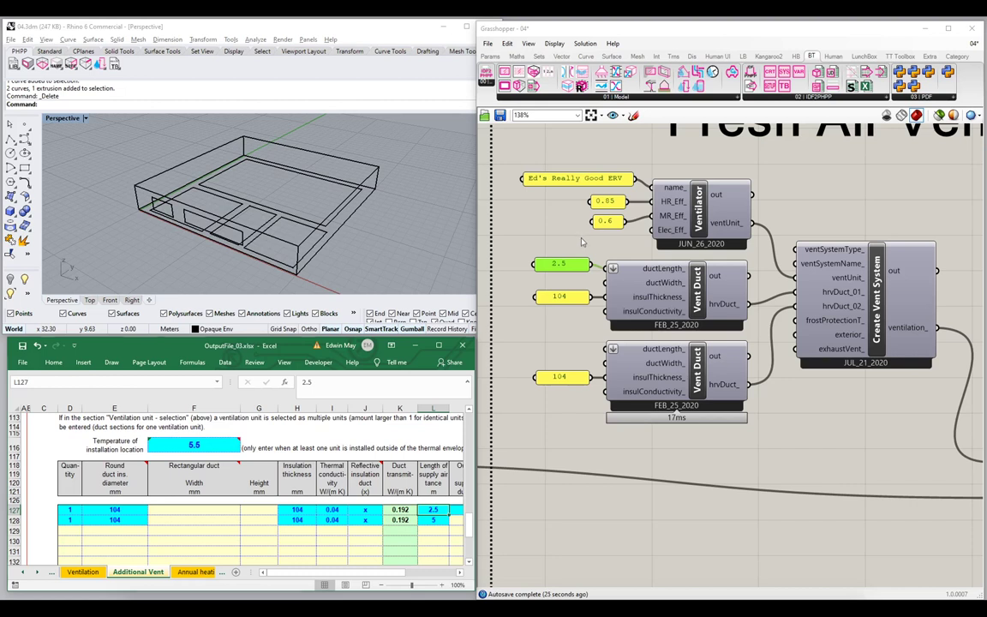
{"action": "left_click_drag", "start_coordinate": [577, 237], "coordinate": [540, 267]}
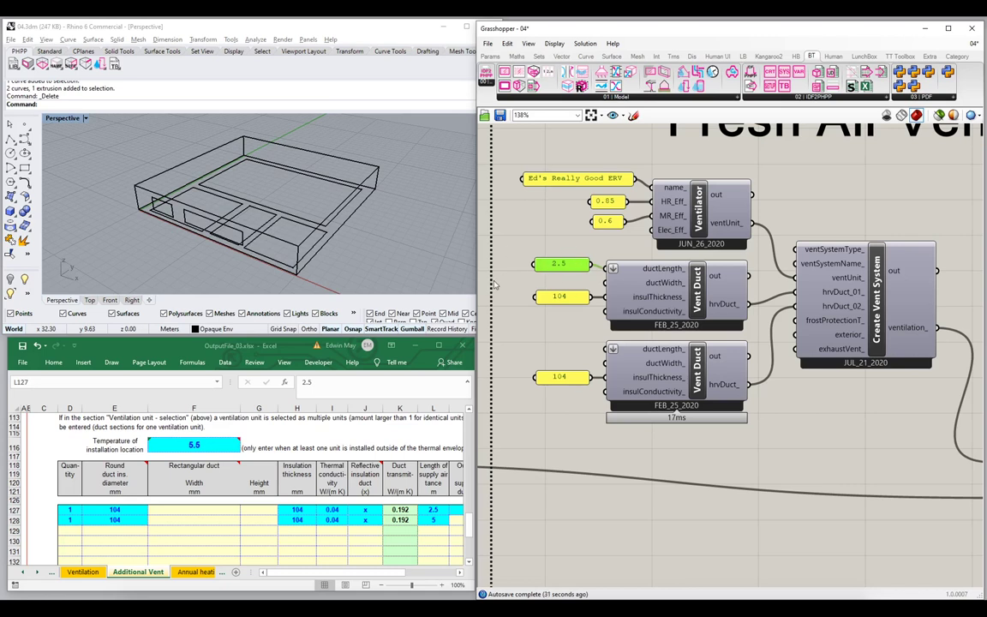
{"action": "key", "text": "Delete"}
Narrow the Grasshopper window and enlarge the Rhino window to give the 3D model more room.
{"action": "left_click", "coordinate": [406, 251]}
{"action": "left_click_drag", "start_coordinate": [480, 319], "coordinate": [591, 330]}
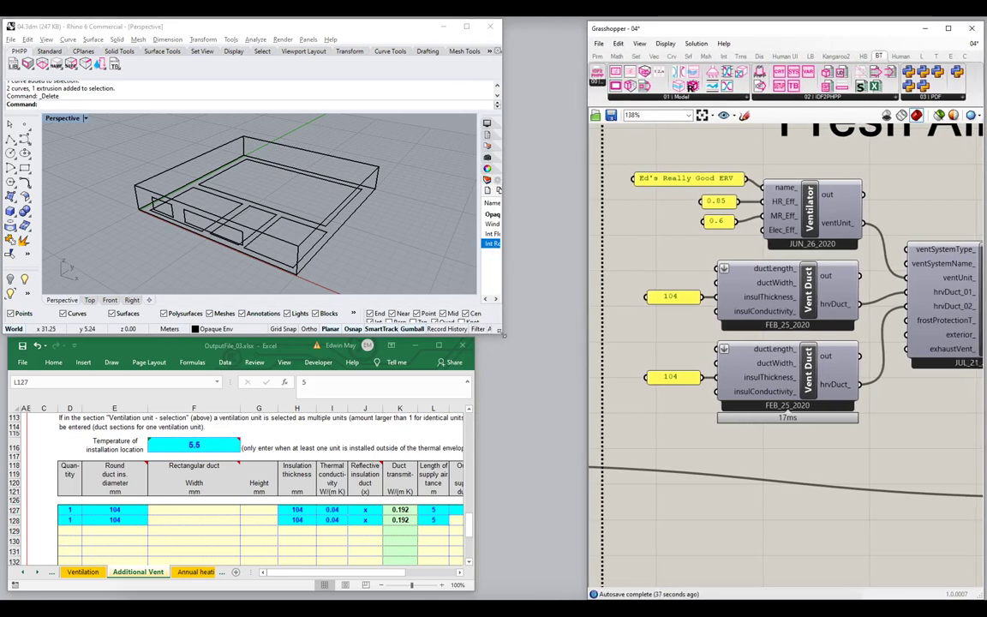
{"action": "left_click_drag", "start_coordinate": [504, 335], "coordinate": [587, 521]}
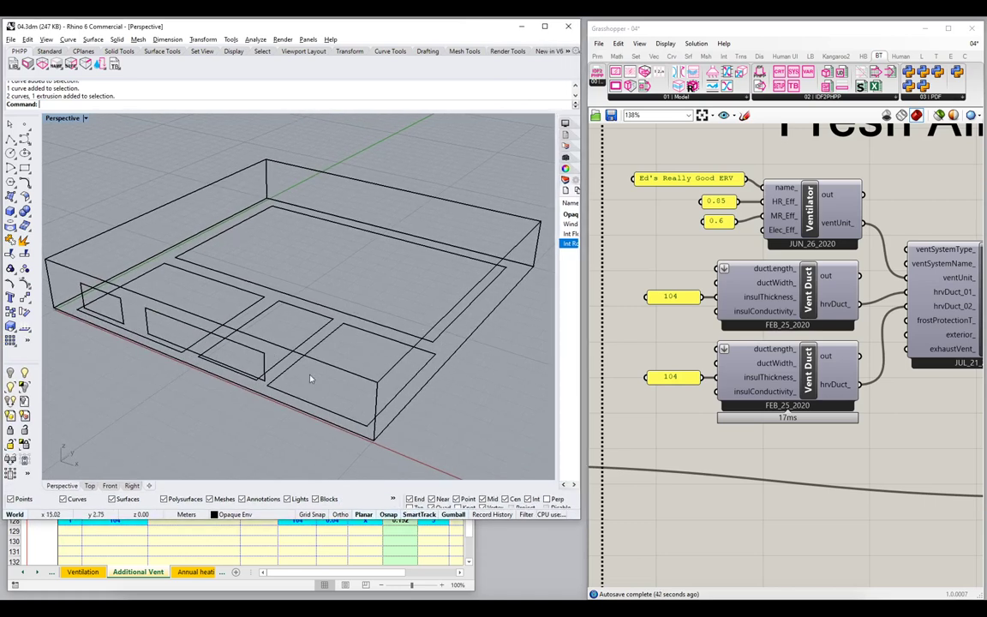
{"action": "right_click_drag", "start_coordinate": [310, 379], "coordinate": [301, 330]}
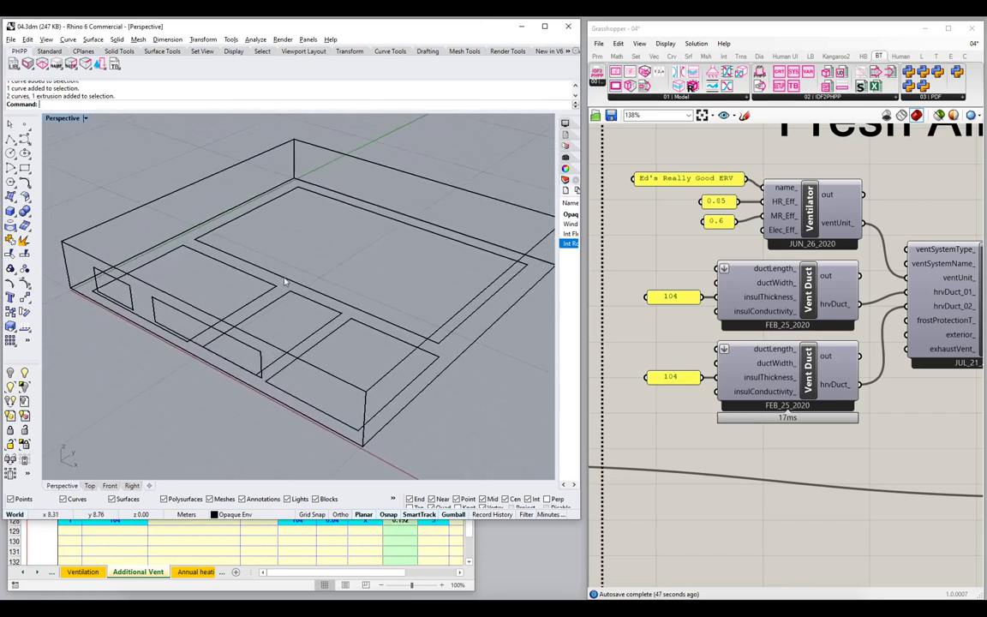
Examine the room information of the large floor surface and the corner room's floor surface in Rhino, leaving both unedited.
{"action": "left_click_drag", "start_coordinate": [275, 241], "coordinate": [258, 274]}
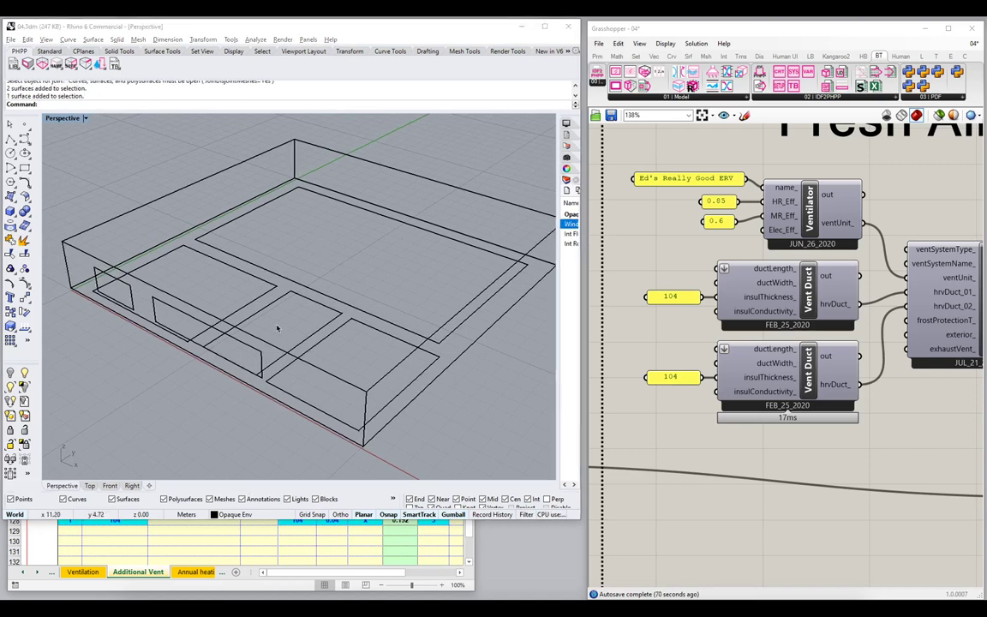
{"action": "left_click", "coordinate": [295, 302]}
{"action": "left_click", "coordinate": [259, 273]}
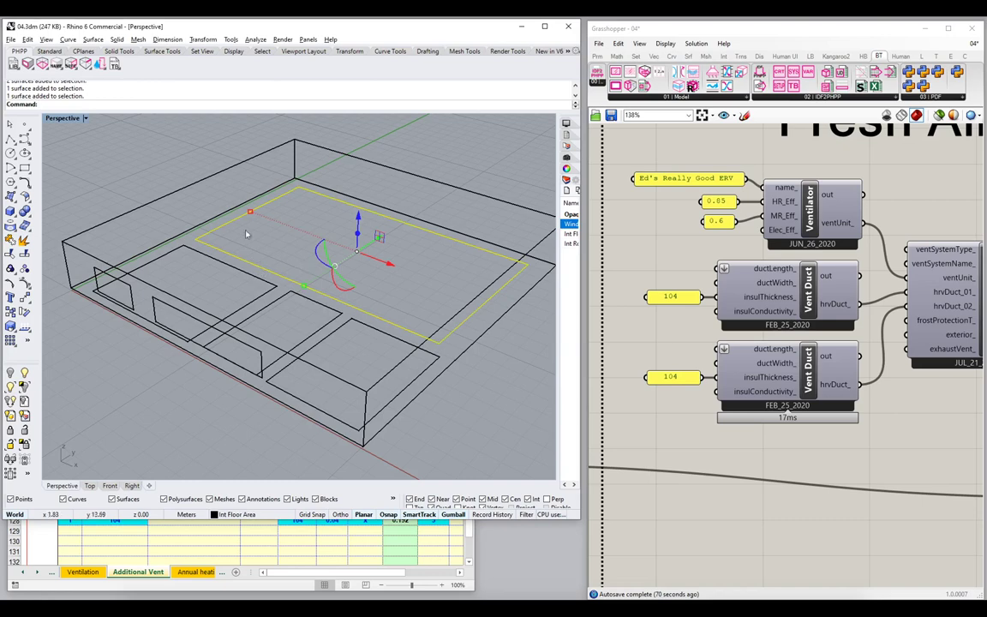
{"action": "mouse_move", "coordinate": [249, 220]}
{"action": "right_mouse_down"}
{"action": "mouse_move", "coordinate": [259, 234]}
{"action": "mouse_move", "coordinate": [250, 237]}
{"action": "right_mouse_up"}
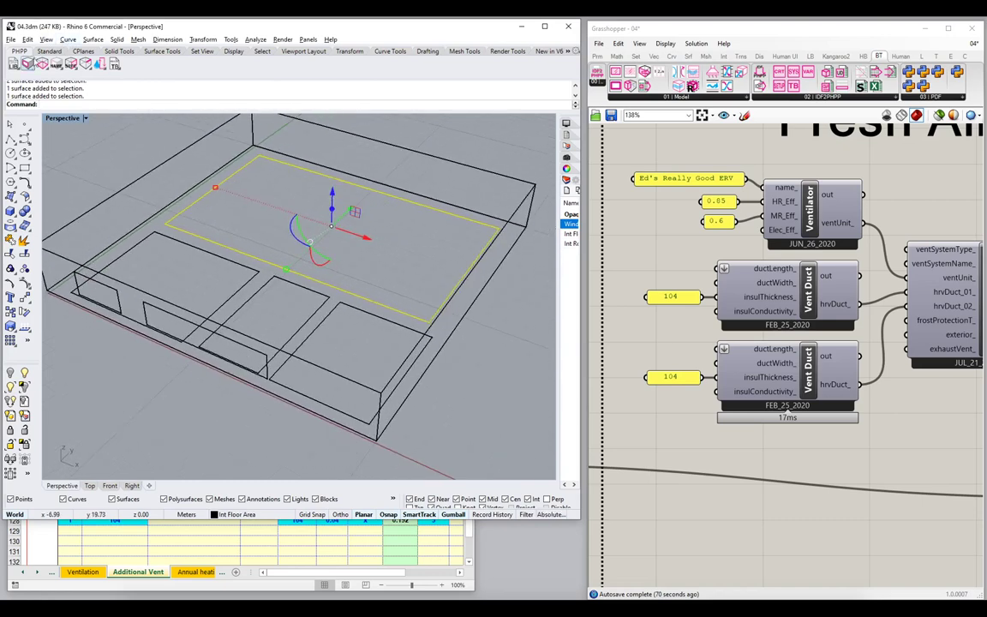
{"action": "left_click", "coordinate": [41, 63]}
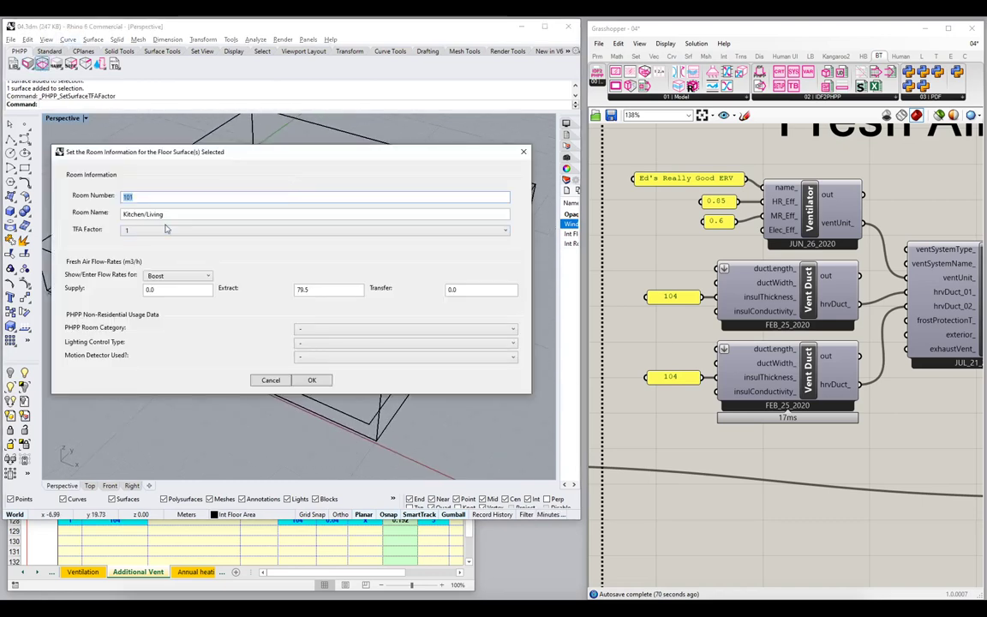
{"action": "left_click", "coordinate": [273, 379]}
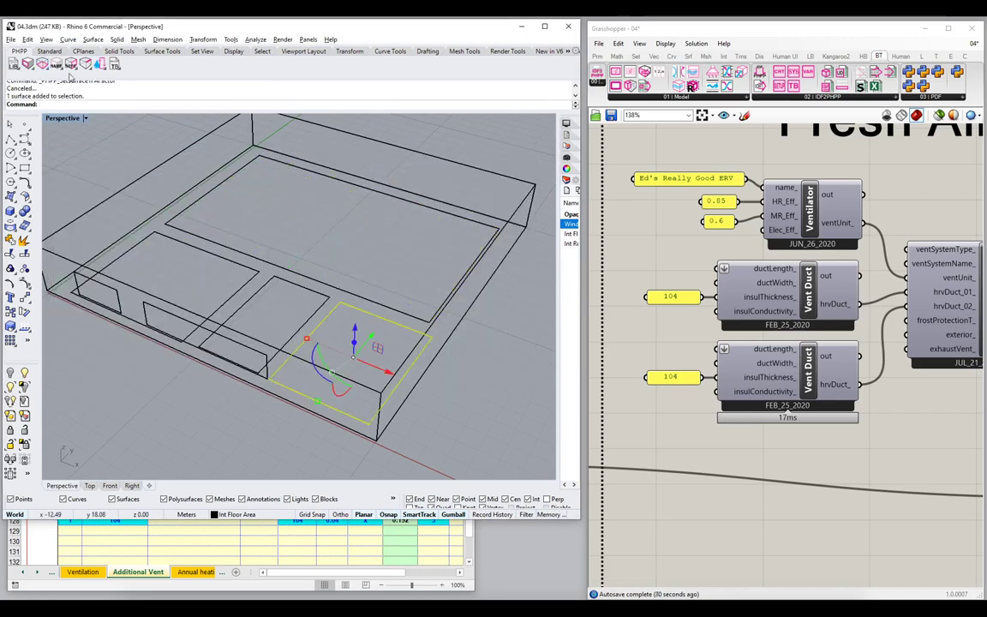
{"action": "left_click", "coordinate": [40, 63]}
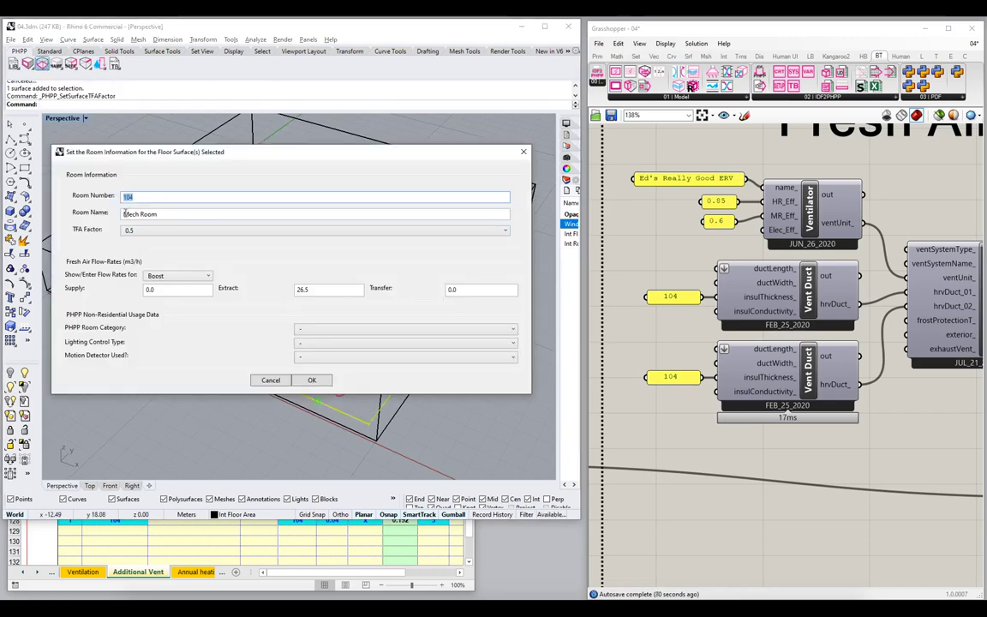
{"action": "left_click", "coordinate": [271, 380]}
{"action": "right_click_drag", "start_coordinate": [271, 380], "coordinate": [362, 358]}
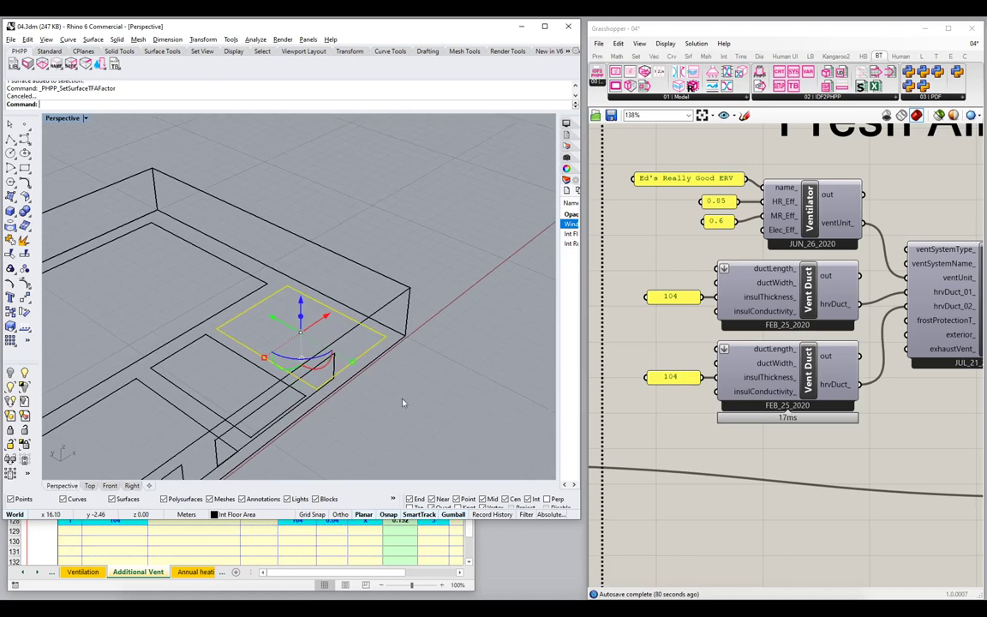
{"action": "left_click", "coordinate": [359, 357]}
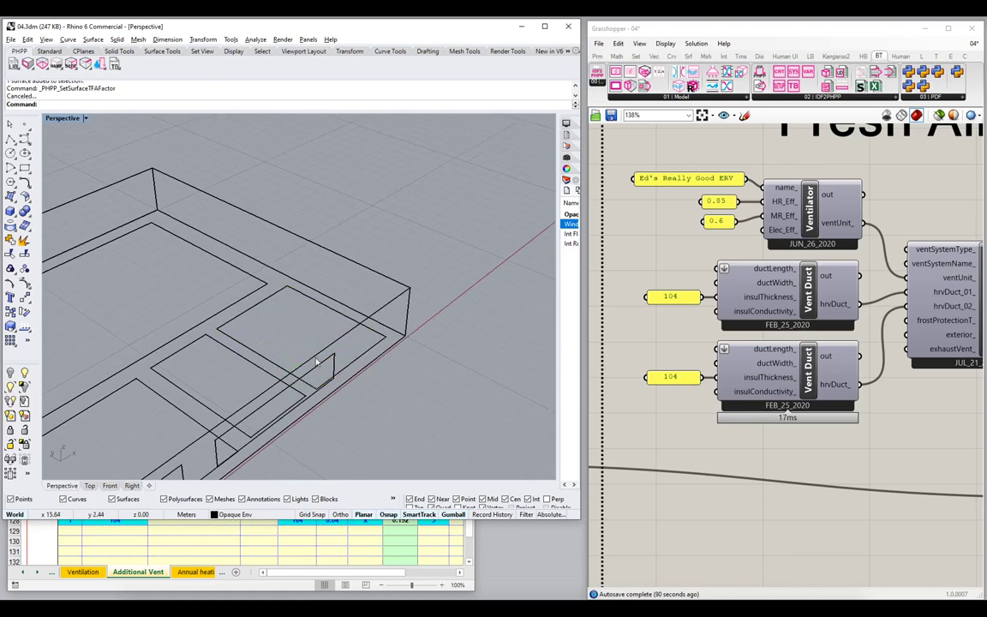
{"action": "scroll", "coordinate": [315, 361], "scroll_direction": "up", "scroll_amount": 5}
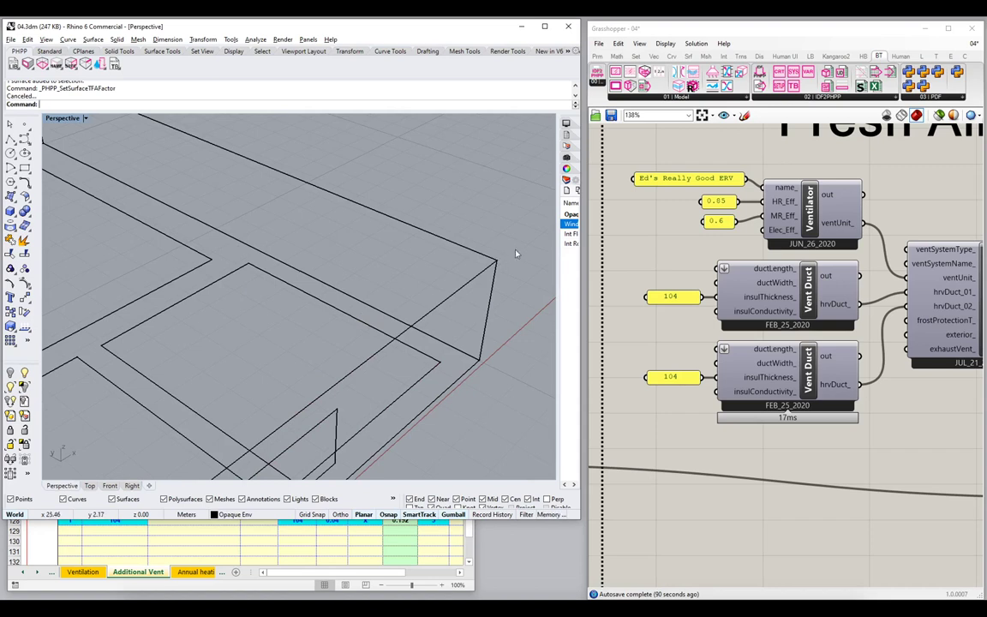
Widen Rhino's layer list and add a new layer named Systems.
{"action": "left_click_drag", "start_coordinate": [557, 250], "coordinate": [436, 255]}
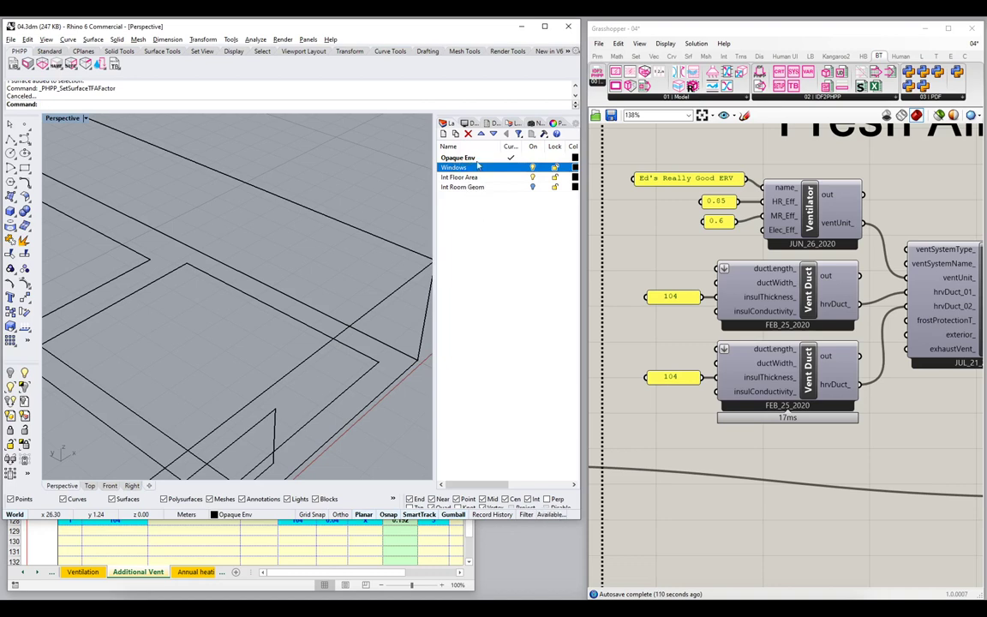
{"action": "left_click", "coordinate": [456, 185]}
{"action": "left_click", "coordinate": [444, 133]}
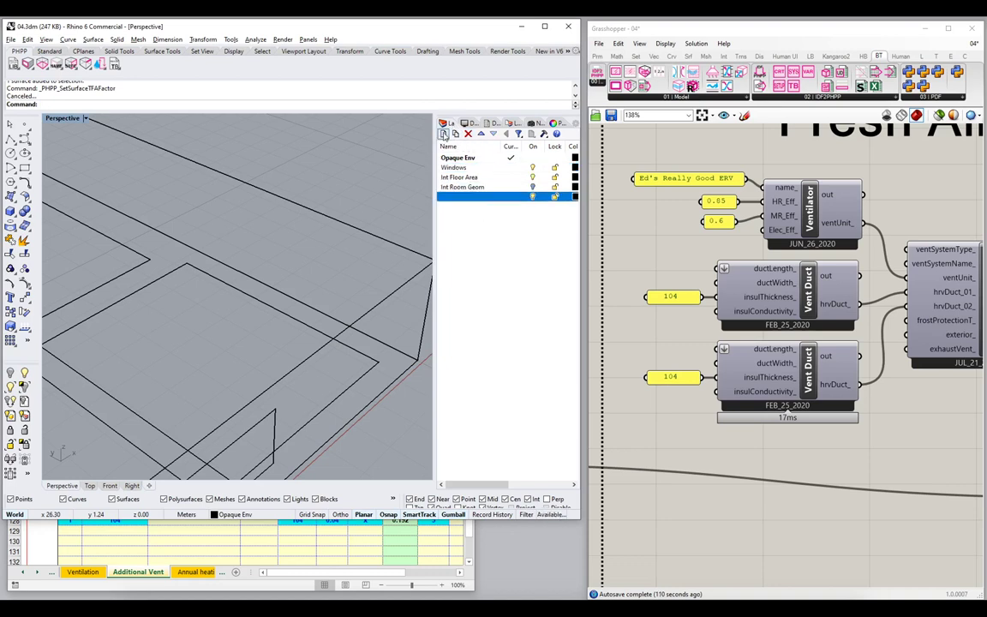
{"action": "type", "text": "SS"}
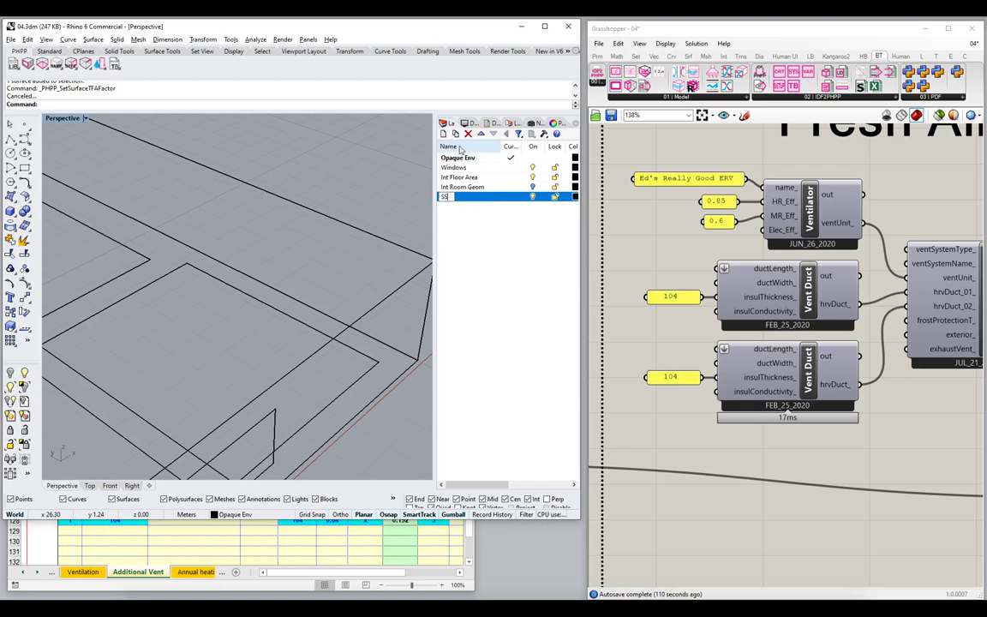
{"action": "key", "text": "BackSpace"}
{"action": "type", "text": "ystems"}
{"action": "key", "text": "Return"}
Add a sublayer named ERV under the Systems layer.
{"action": "left_click", "coordinate": [455, 134]}
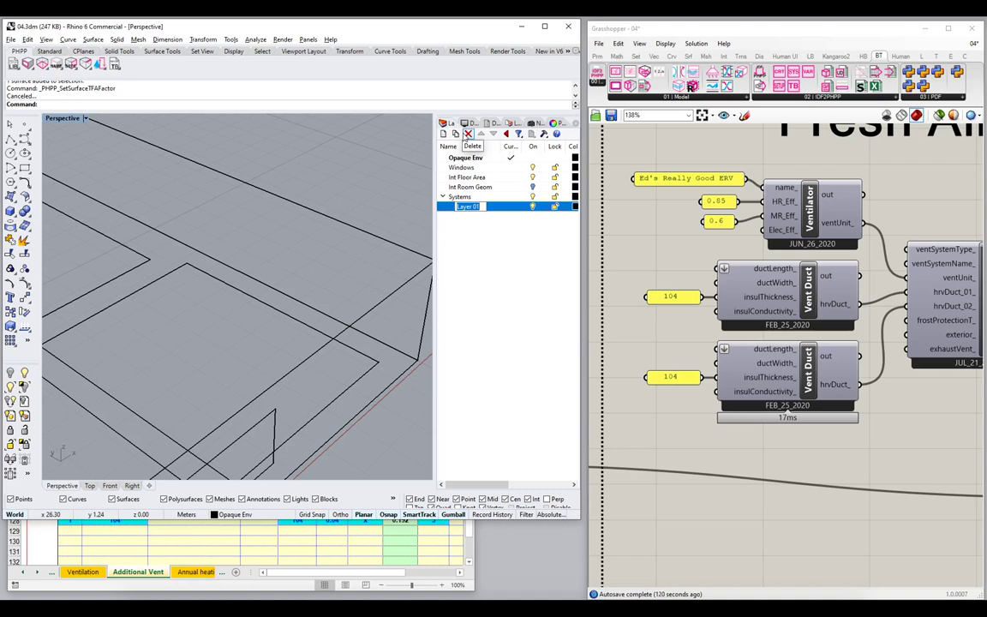
{"action": "type", "text": "Erv"}
{"action": "key", "text": "Return"}
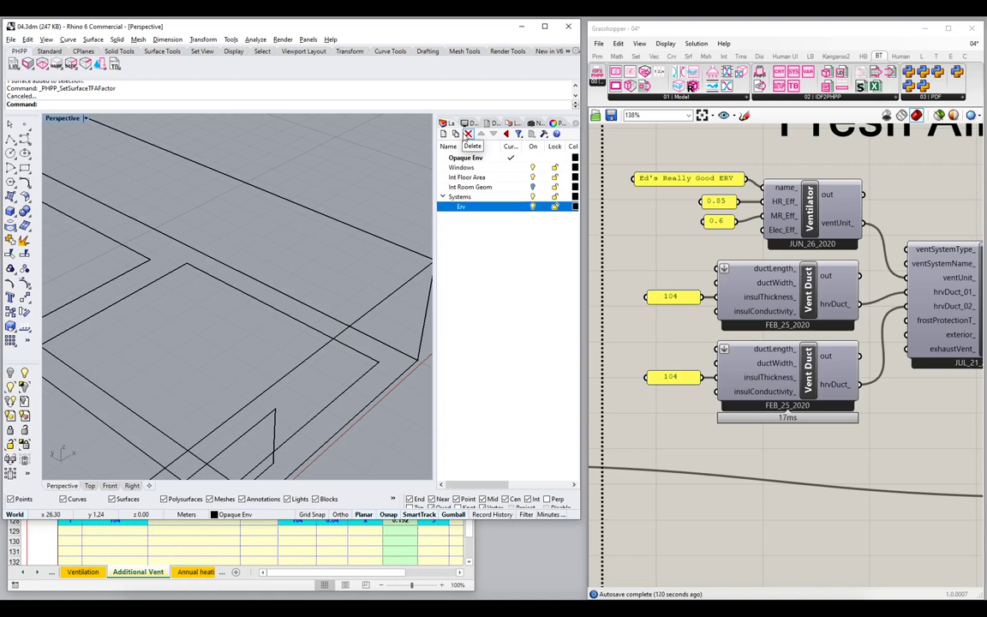
{"action": "left_click", "coordinate": [461, 207]}
{"action": "type", "text": "ERV"}
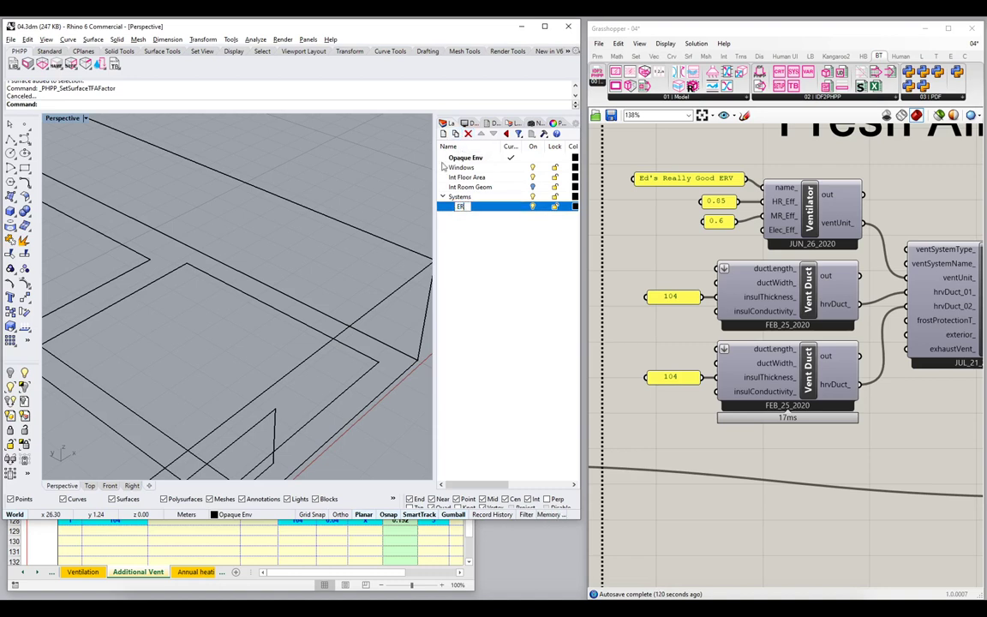
{"action": "key", "text": "Return"}
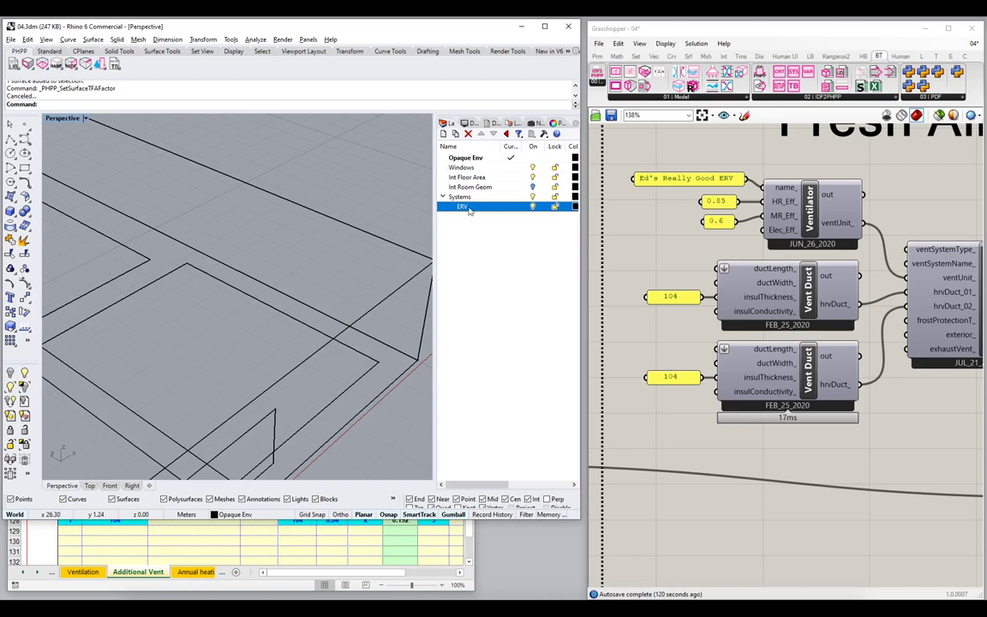
Make the ERV sublayer the current layer and narrow the layer list to give the model view more room.
{"action": "left_click", "coordinate": [510, 207]}
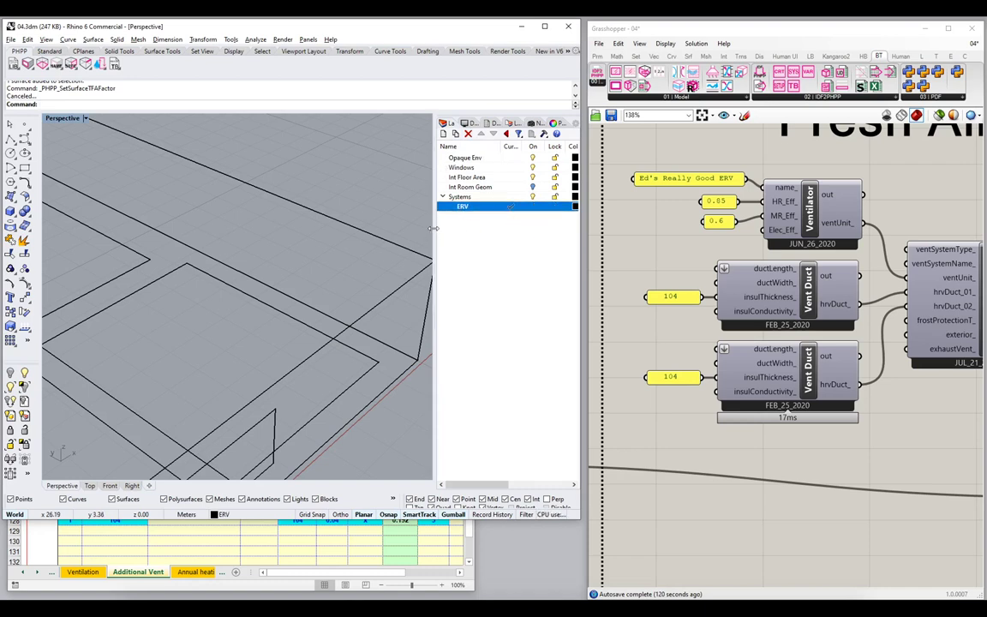
{"action": "left_click_drag", "start_coordinate": [438, 227], "coordinate": [555, 227]}
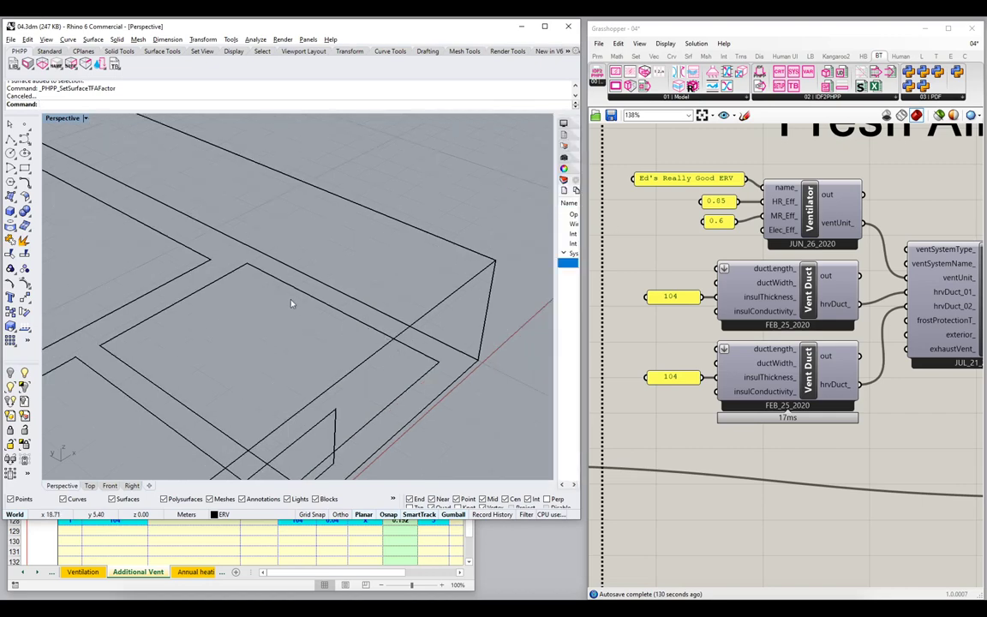
{"action": "right_click_drag", "start_coordinate": [308, 304], "coordinate": [299, 274]}
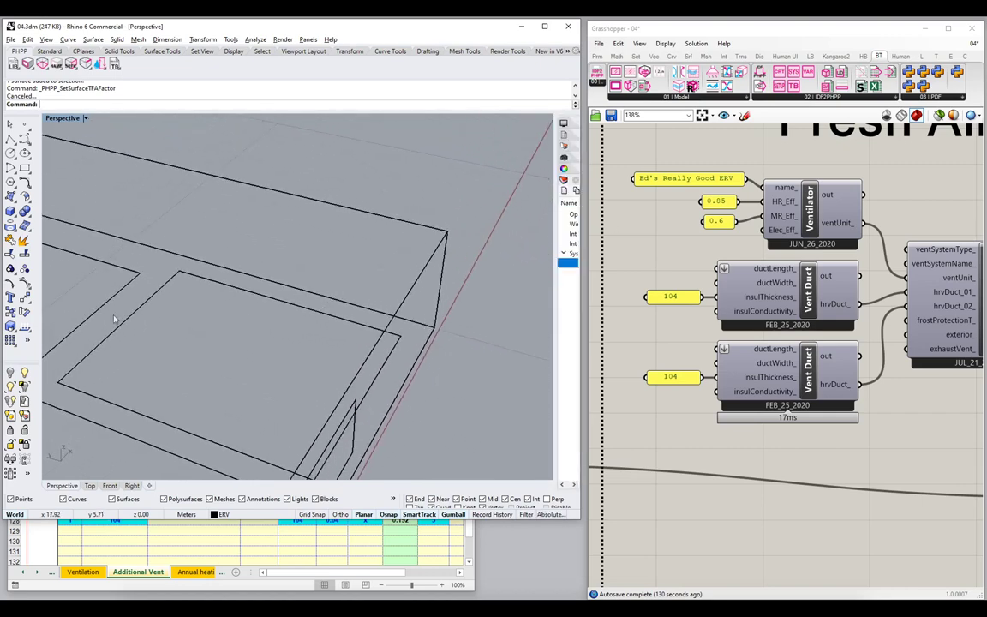
Draw a box for the ERV unit near the corner room's outer wall, about 0.8 x 1.3 m in plan and 2.3 m tall.
{"action": "left_click", "coordinate": [10, 211]}
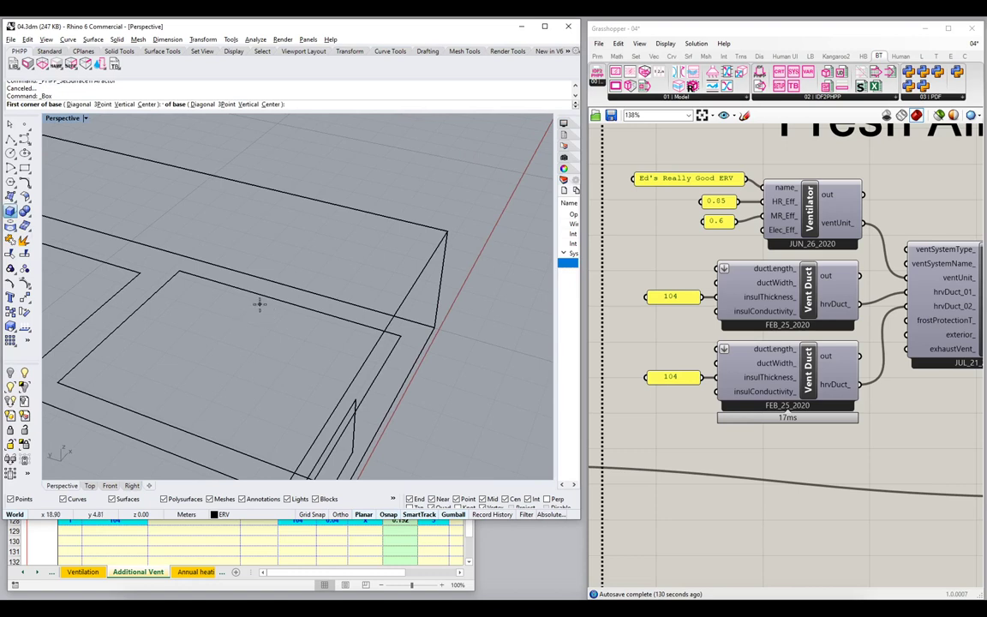
{"action": "left_click", "coordinate": [259, 301]}
{"action": "scroll", "coordinate": [257, 301], "scroll_direction": "up", "scroll_amount": 3}
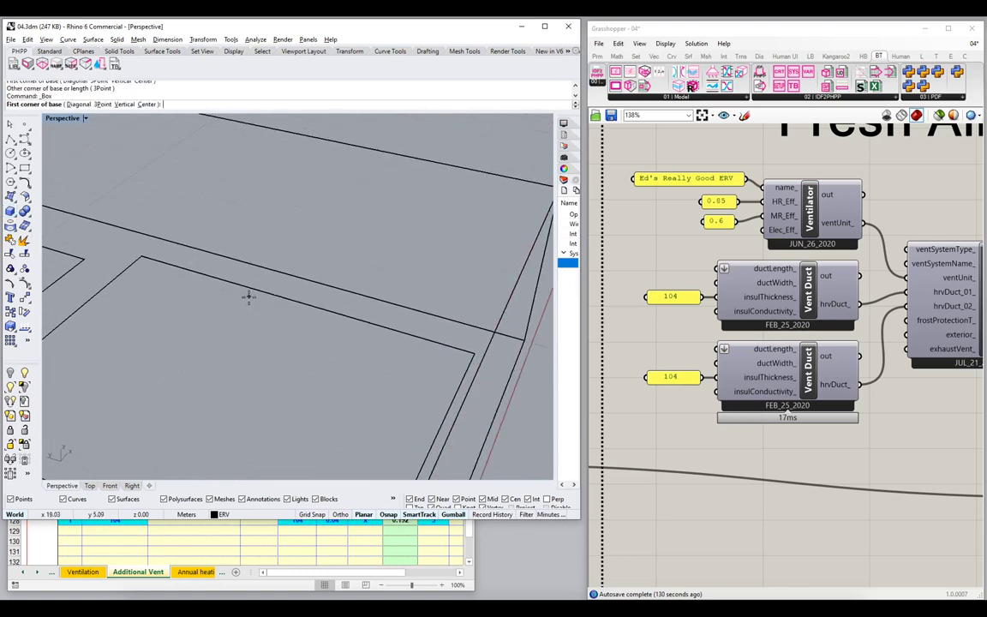
{"action": "left_click", "coordinate": [292, 340]}
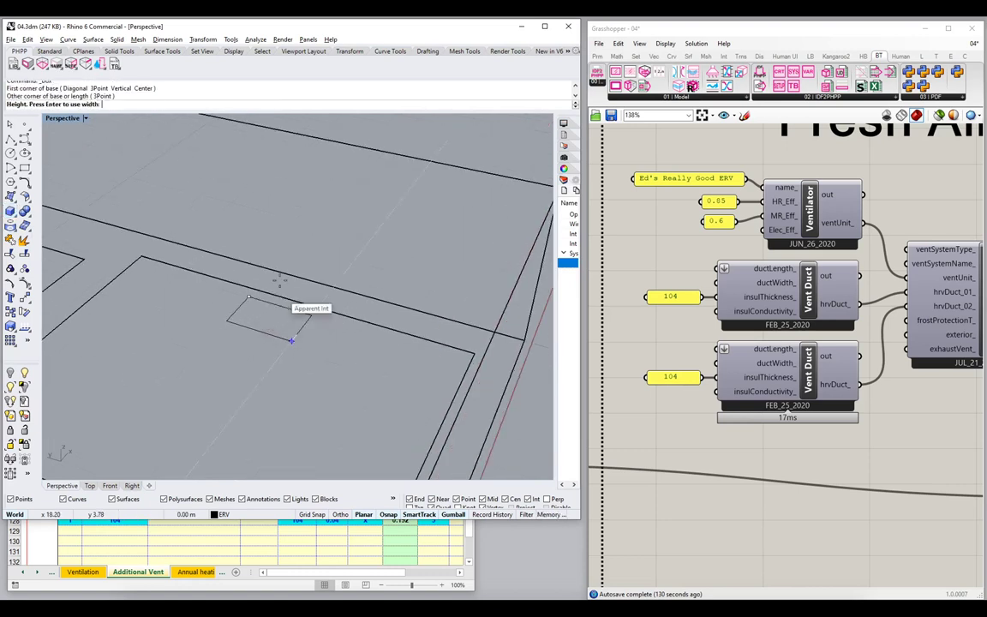
{"action": "left_click", "coordinate": [289, 268]}
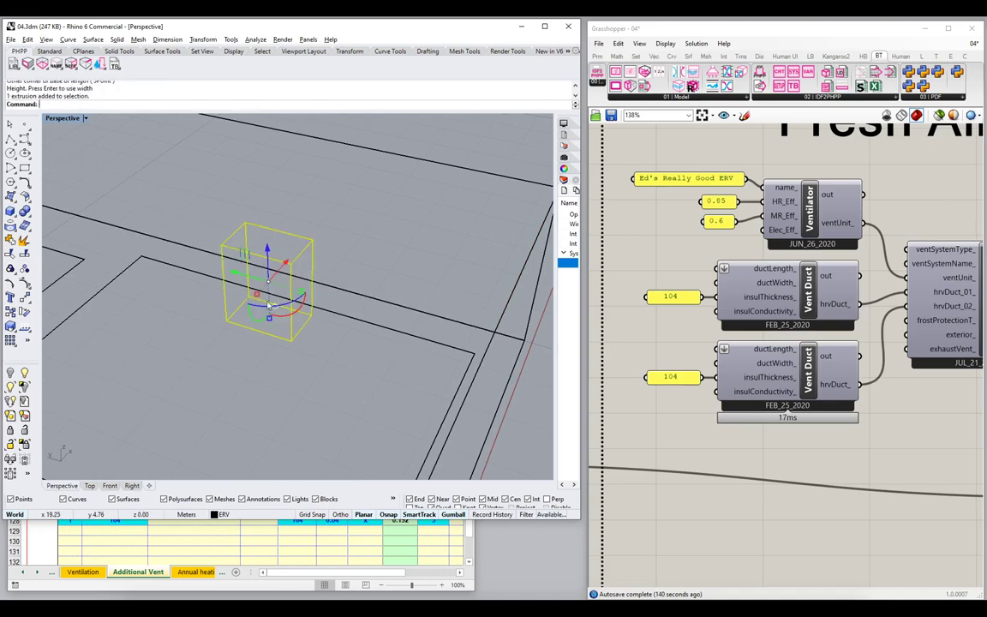
{"action": "right_click_drag", "start_coordinate": [289, 268], "coordinate": [346, 242]}
{"action": "left_click", "coordinate": [369, 242]}
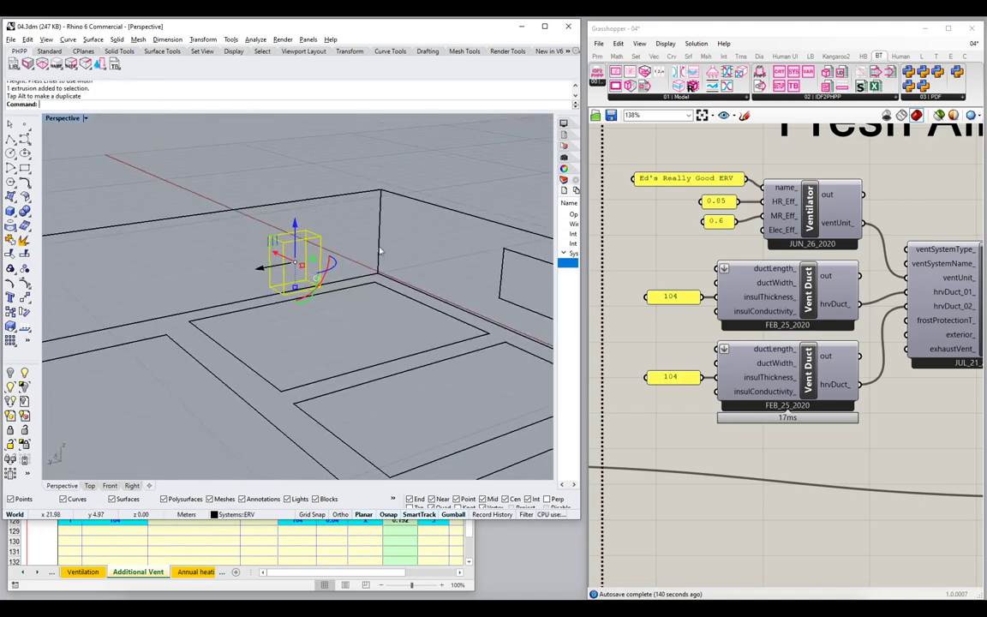
{"action": "left_click", "coordinate": [348, 244]}
Draw a vertical line about 0.70 m long upward from a top corner of the ERV box.
{"action": "right_click_drag", "start_coordinate": [423, 238], "coordinate": [370, 349]}
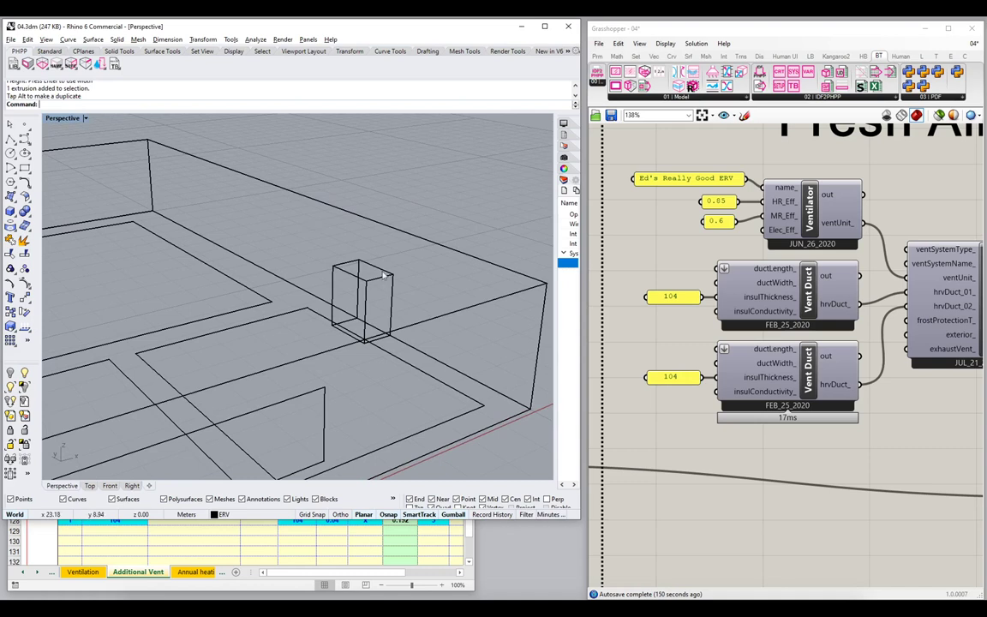
{"action": "type", "text": "l"}
{"action": "key", "text": "Return"}
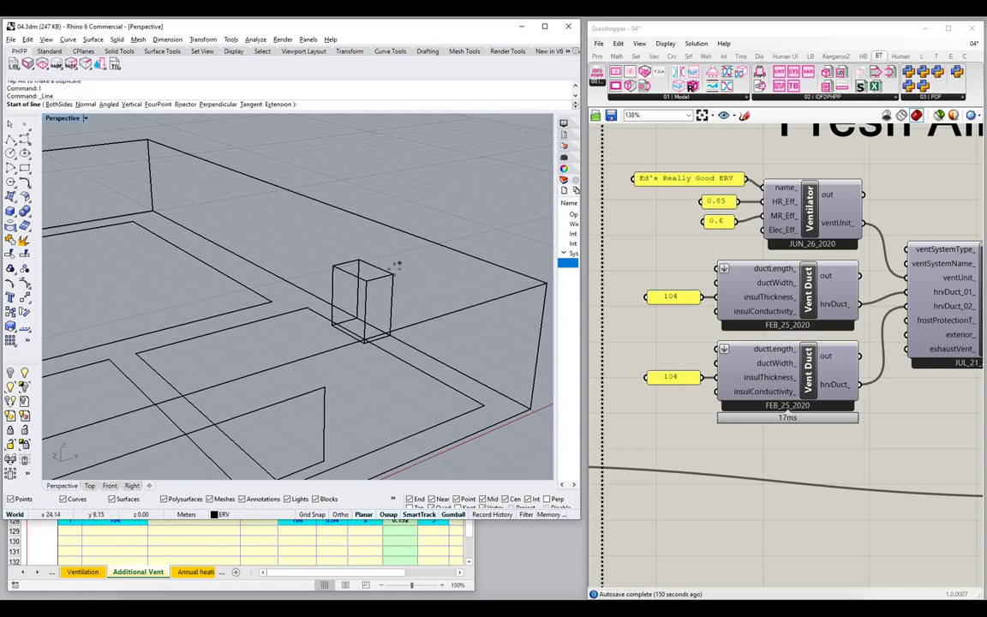
{"action": "type", "text": "v"}
{"action": "key", "text": "Return"}
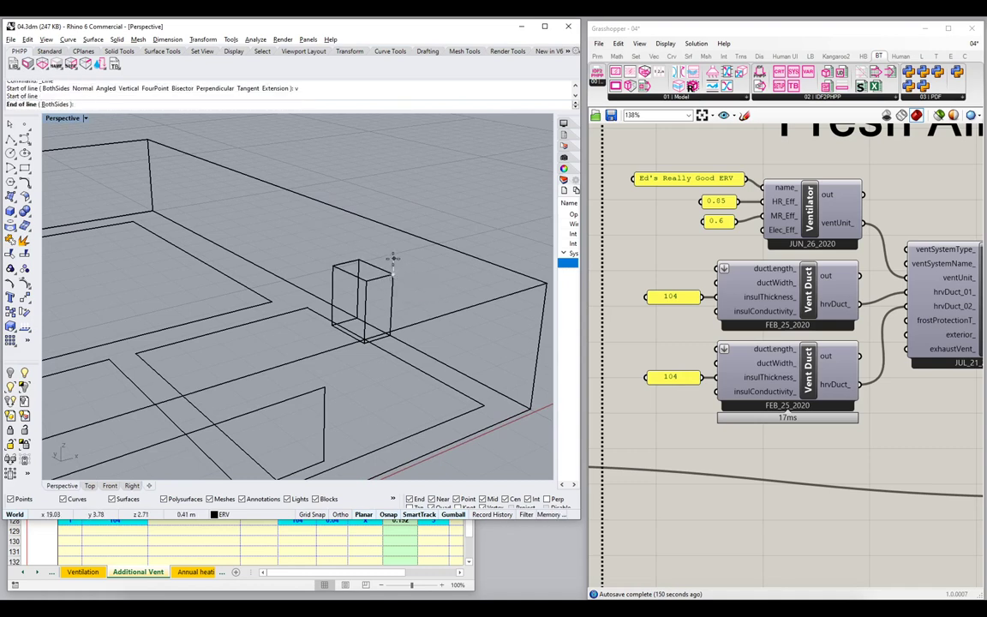
{"action": "left_click", "coordinate": [394, 248]}
{"action": "left_click", "coordinate": [512, 273]}
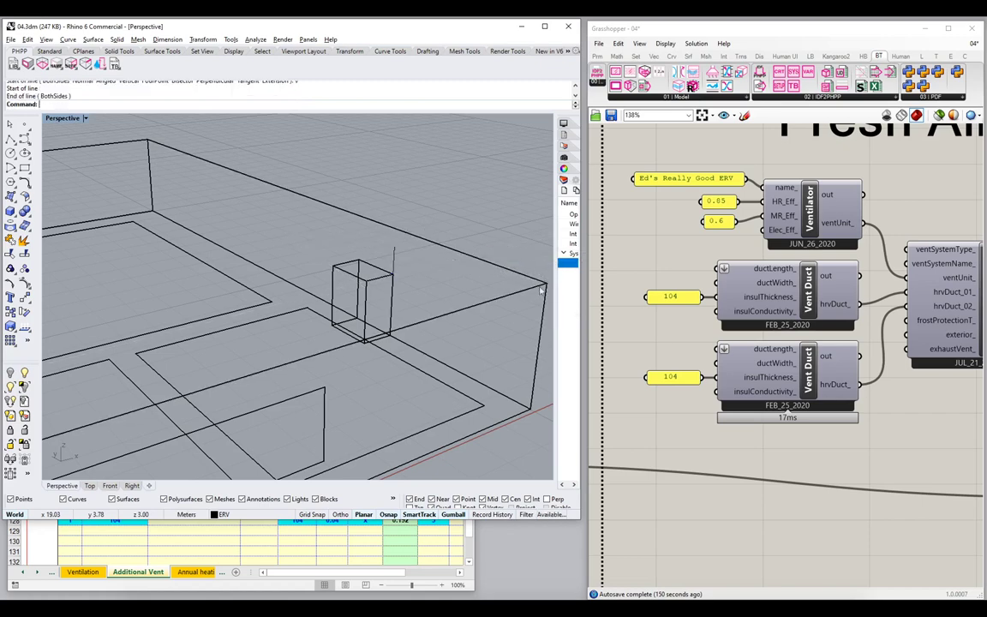
Add a Crv parameter in Grasshopper, reference the vertical duct line in it and connect it to the first Vent Duct's ductLength input.
{"action": "left_click", "coordinate": [356, 247]}
{"action": "right_click_drag", "start_coordinate": [345, 259], "coordinate": [403, 257]}
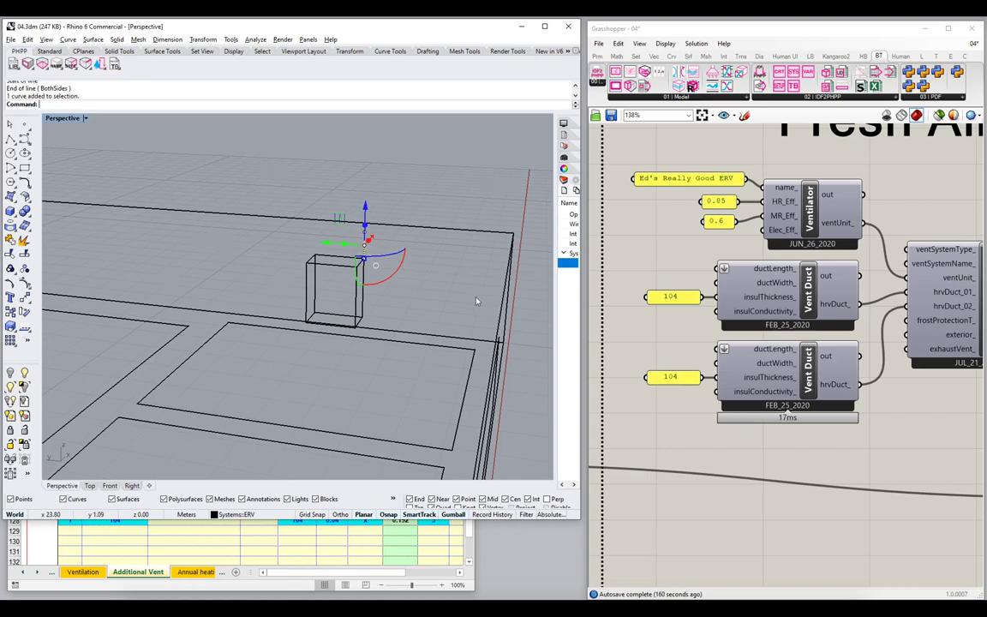
{"action": "mouse_move", "coordinate": [428, 266]}
{"action": "right_mouse_down"}
{"action": "mouse_move", "coordinate": [411, 266]}
{"action": "mouse_move", "coordinate": [433, 271]}
{"action": "right_mouse_up"}
{"action": "double_click", "coordinate": [650, 259]}
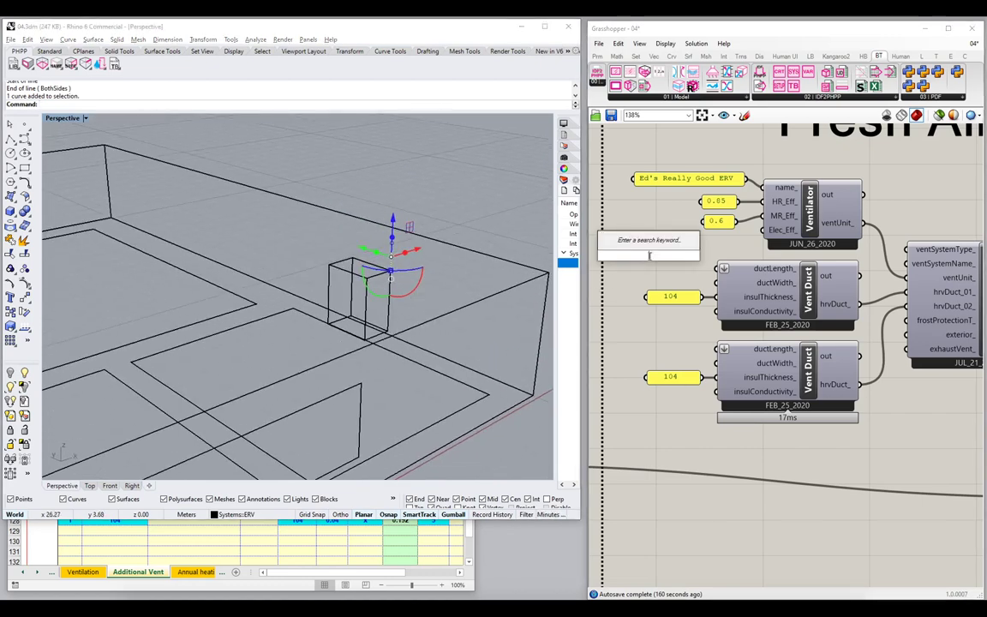
{"action": "type", "text": "crv"}
{"action": "key", "text": "Return"}
{"action": "right_click", "coordinate": [650, 257]}
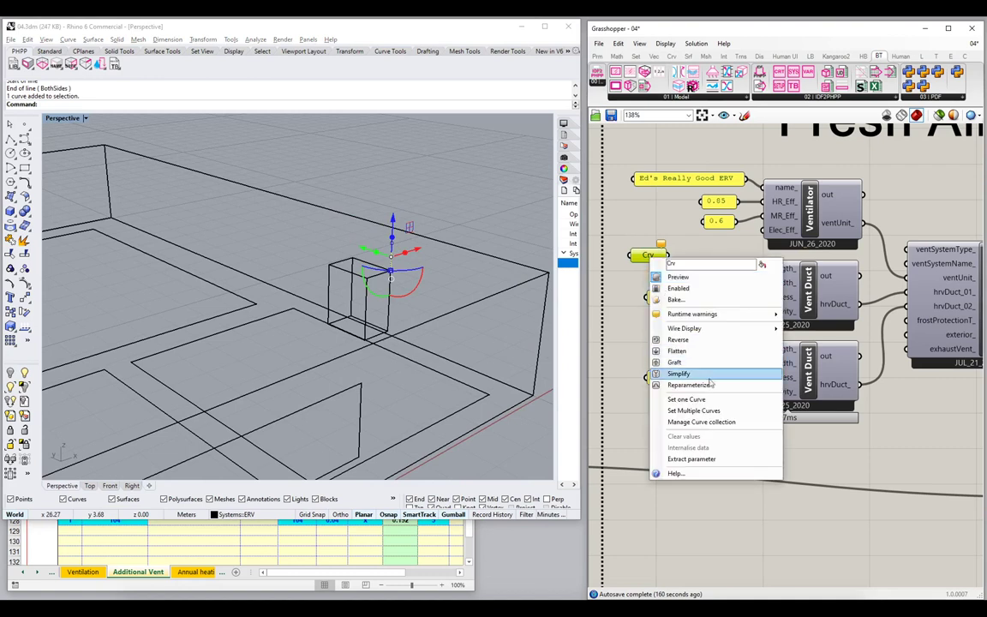
{"action": "left_click", "coordinate": [660, 362]}
{"action": "left_click_drag", "start_coordinate": [669, 255], "coordinate": [718, 269]}
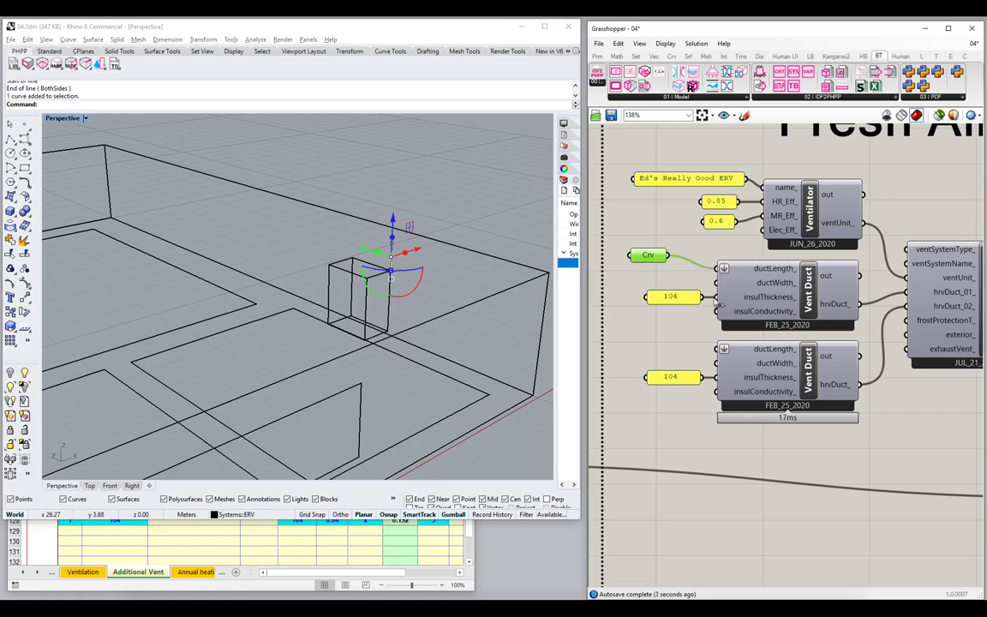
Check the first duct's supply air length in the Additional Vent sheet and measure the vertical duct line's length in Rhino.
{"action": "left_click", "coordinate": [509, 386]}
{"action": "left_click", "coordinate": [408, 557]}
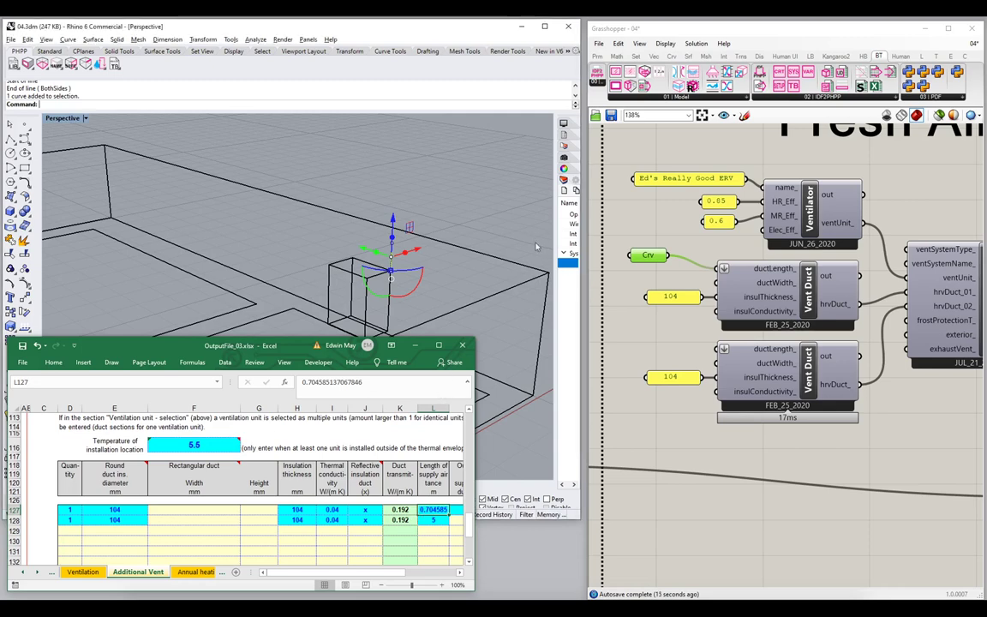
{"action": "left_click", "coordinate": [369, 240]}
{"action": "left_click", "coordinate": [387, 254]}
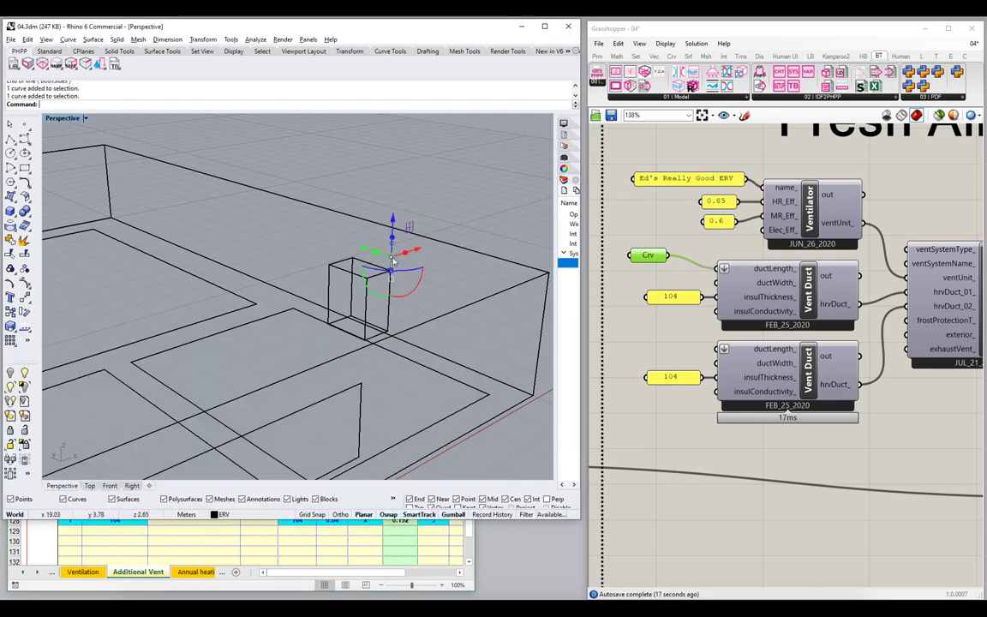
{"action": "type", "text": "length"}
{"action": "key", "text": "Return"}
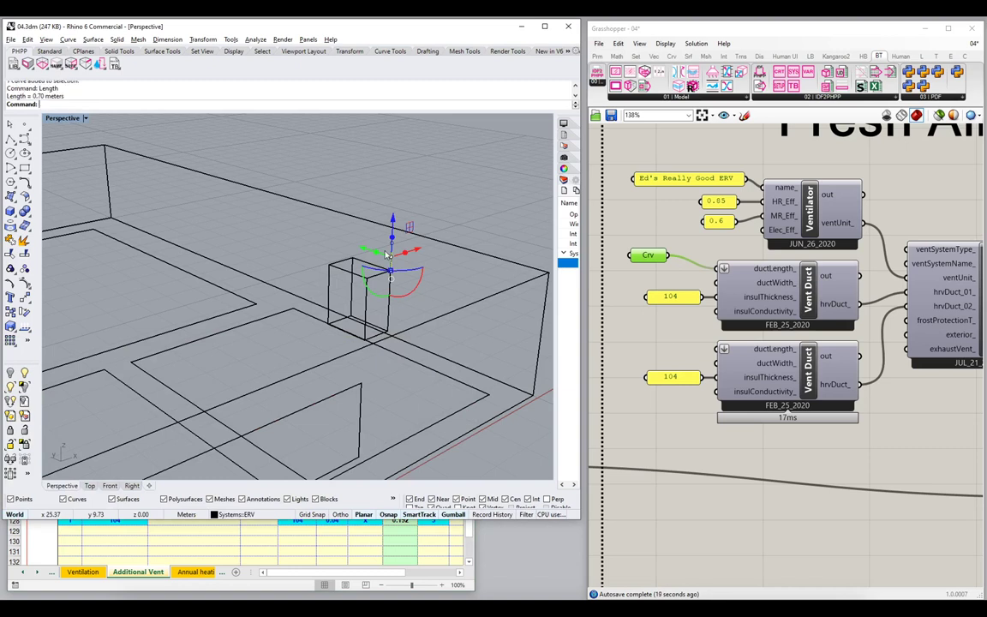
{"action": "double_click", "coordinate": [641, 281]}
{"action": "type", "text": "panel"}
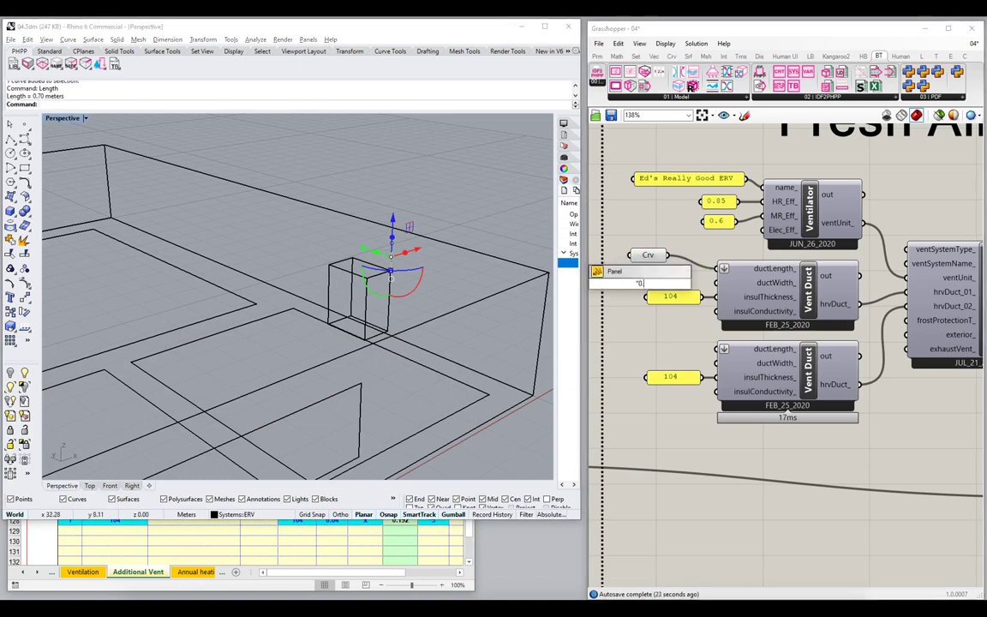
{"action": "left_click", "coordinate": [363, 239]}
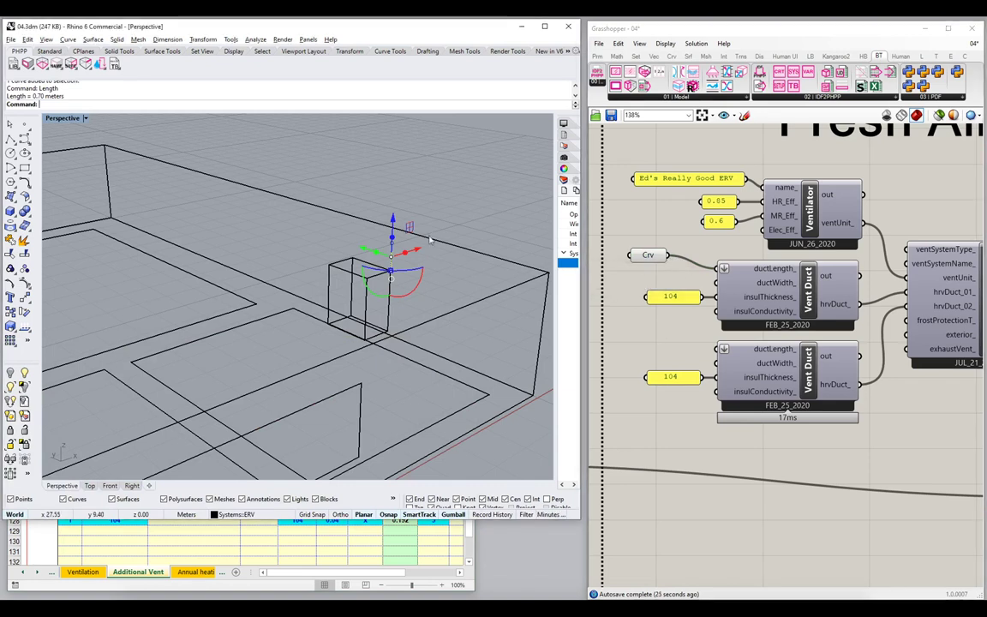
{"action": "left_click", "coordinate": [363, 239]}
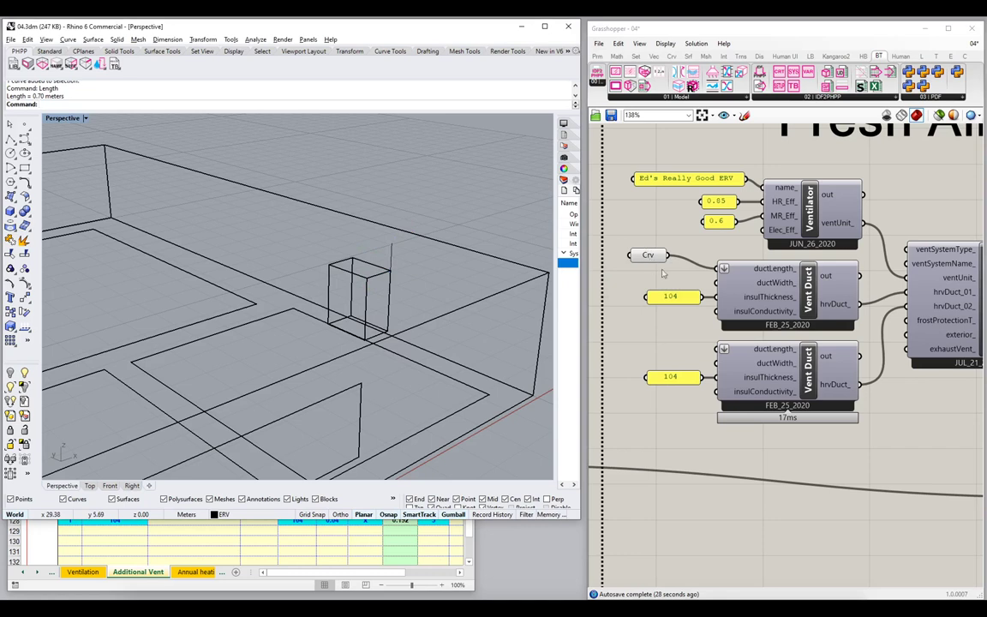
Put the Crv parameter in a group with a rectangle outline and a pale yellow colour.
{"action": "mouse_move", "coordinate": [765, 296]}
{"action": "left_click", "coordinate": [648, 256]}
{"action": "key", "text": "ctrl+g"}
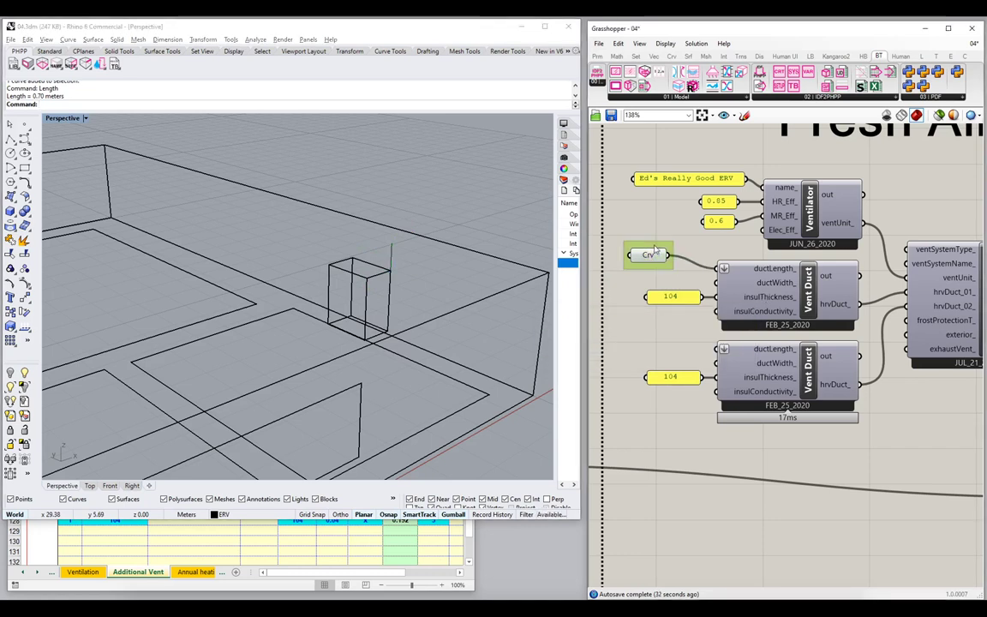
{"action": "right_click", "coordinate": [653, 248]}
{"action": "left_click", "coordinate": [696, 304]}
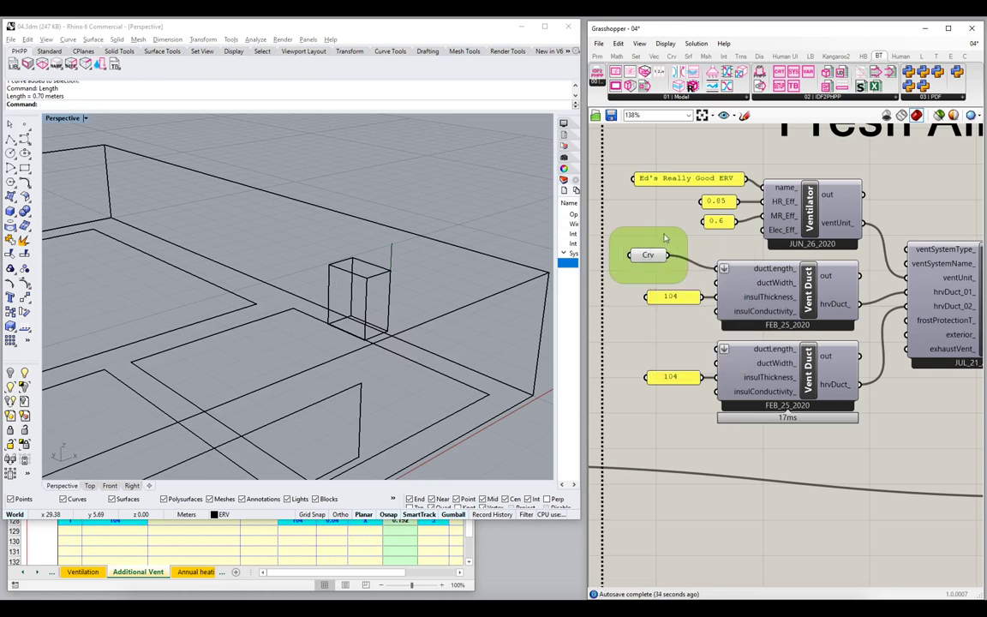
{"action": "right_click", "coordinate": [663, 247]}
{"action": "mouse_move", "coordinate": [725, 346]}
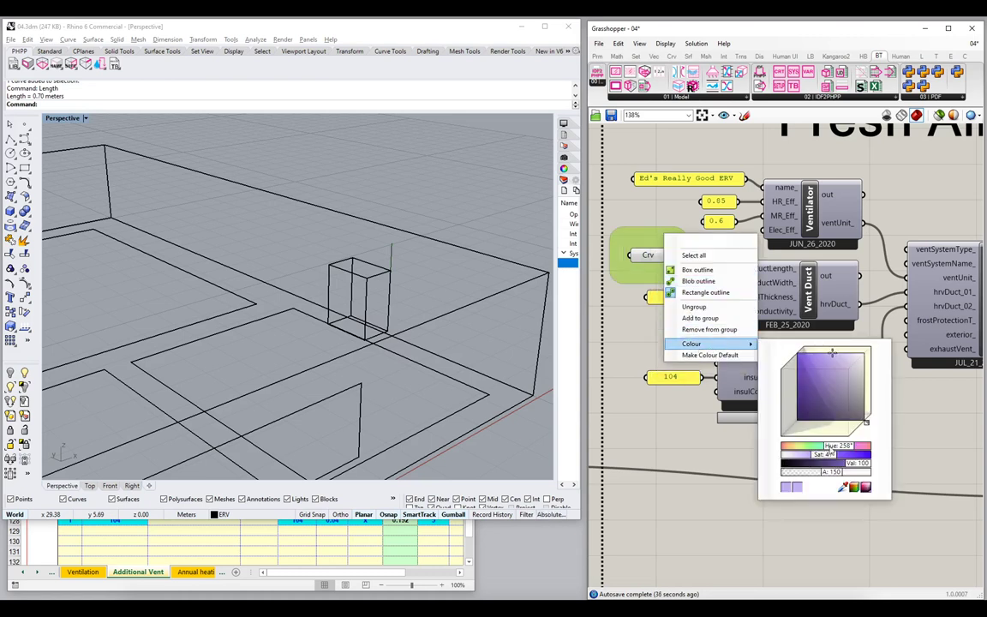
{"action": "left_click", "coordinate": [696, 269]}
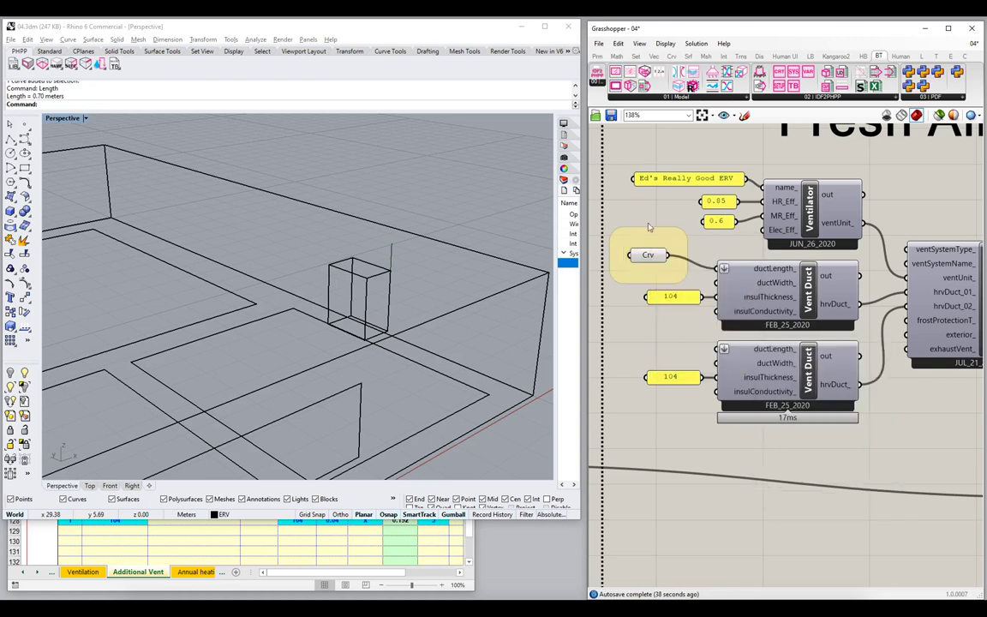
Duplicate the grouped Crv parameter and place the copy beside the second Vent Duct component.
{"action": "left_click", "coordinate": [645, 273]}
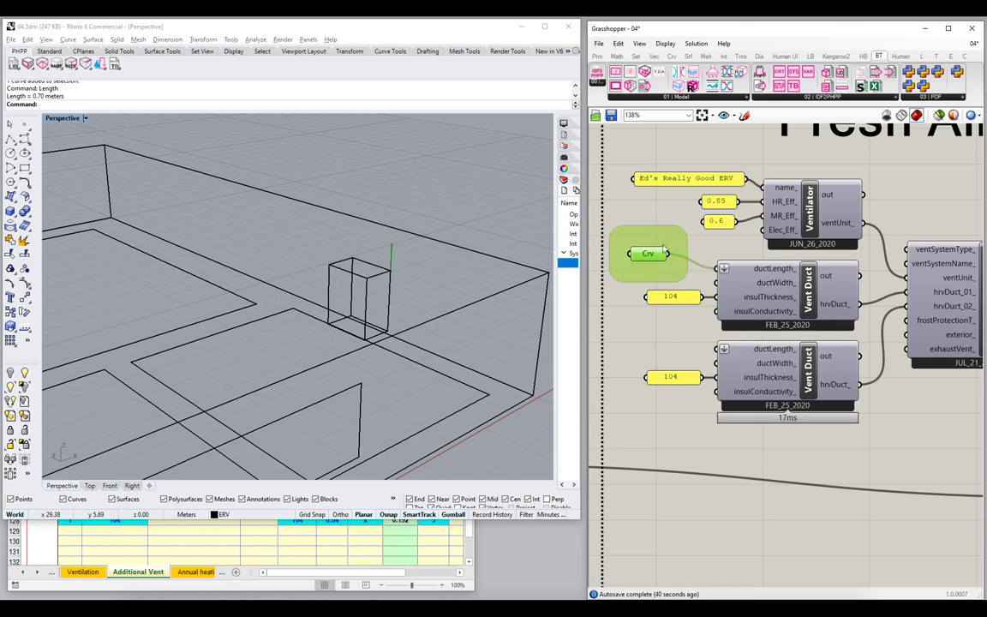
{"action": "key", "text": "ctrl+c"}
{"action": "key", "text": "ctrl+v"}
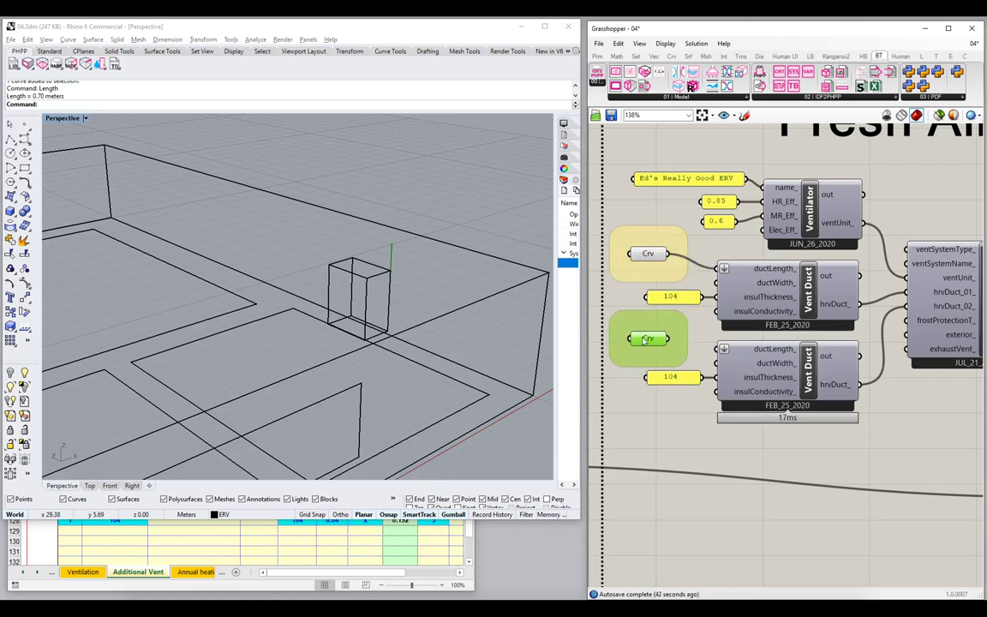
Draw a short vertical line from the ERV box's other top corner up to a height of about 2.76 m.
{"action": "right_click_drag", "start_coordinate": [396, 203], "coordinate": [353, 295]}
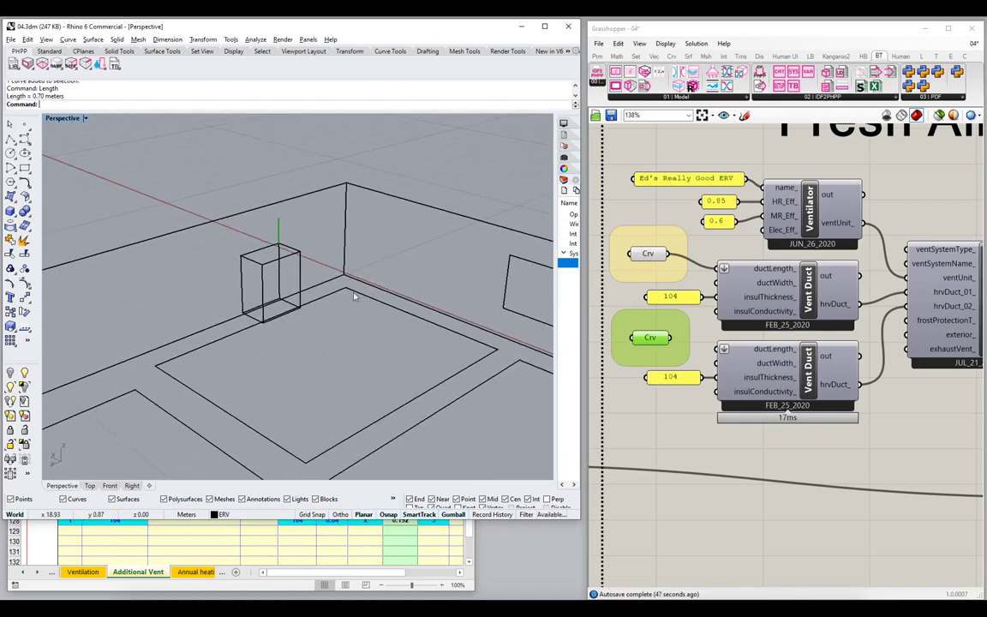
{"action": "type", "text": "l"}
{"action": "key", "text": "Return"}
{"action": "type", "text": "v"}
{"action": "key", "text": "Return"}
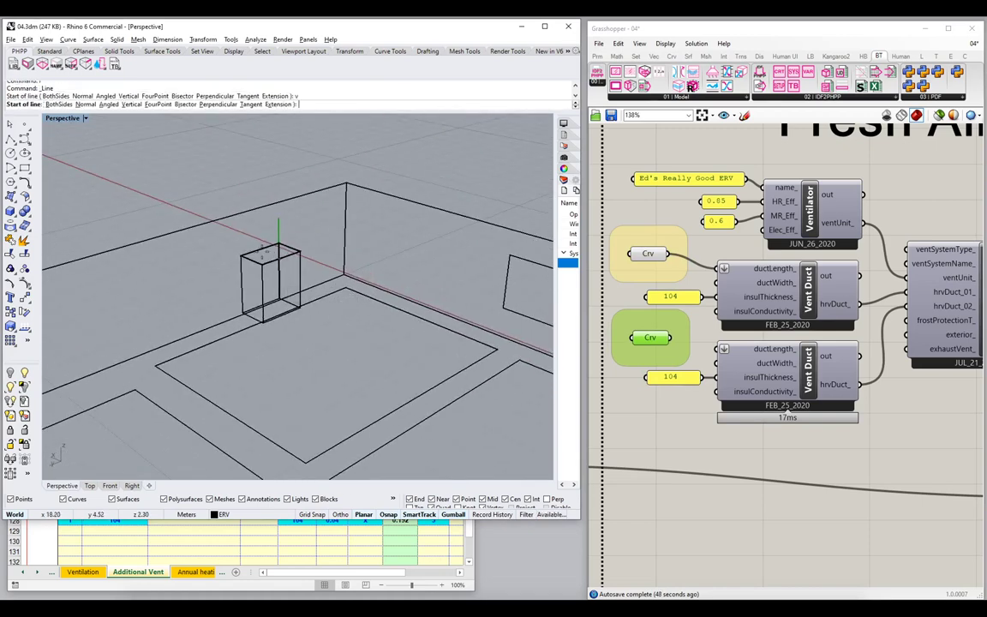
{"action": "left_click", "coordinate": [242, 247]}
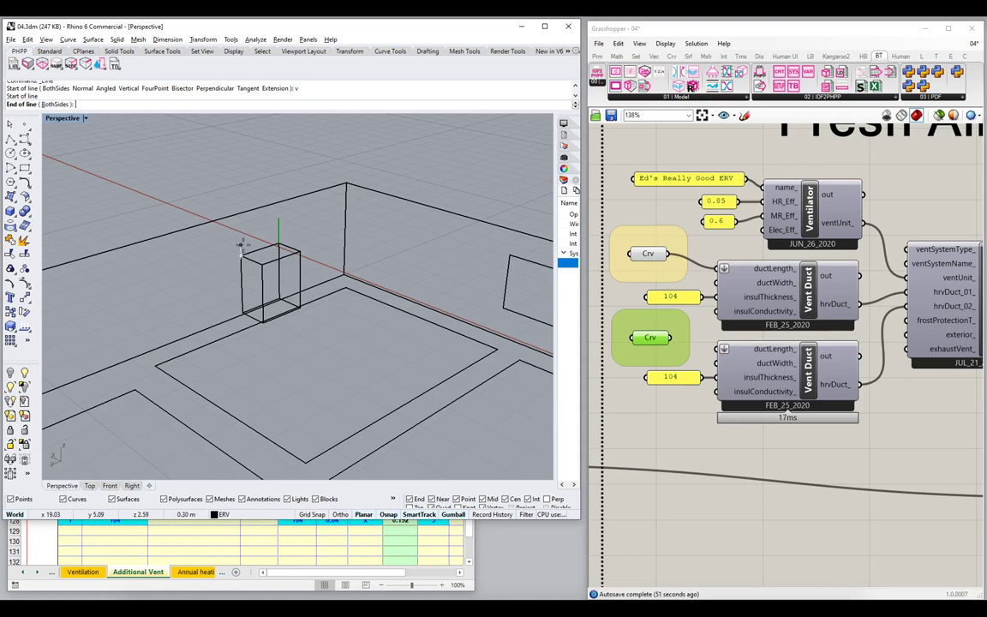
{"action": "left_click", "coordinate": [241, 237]}
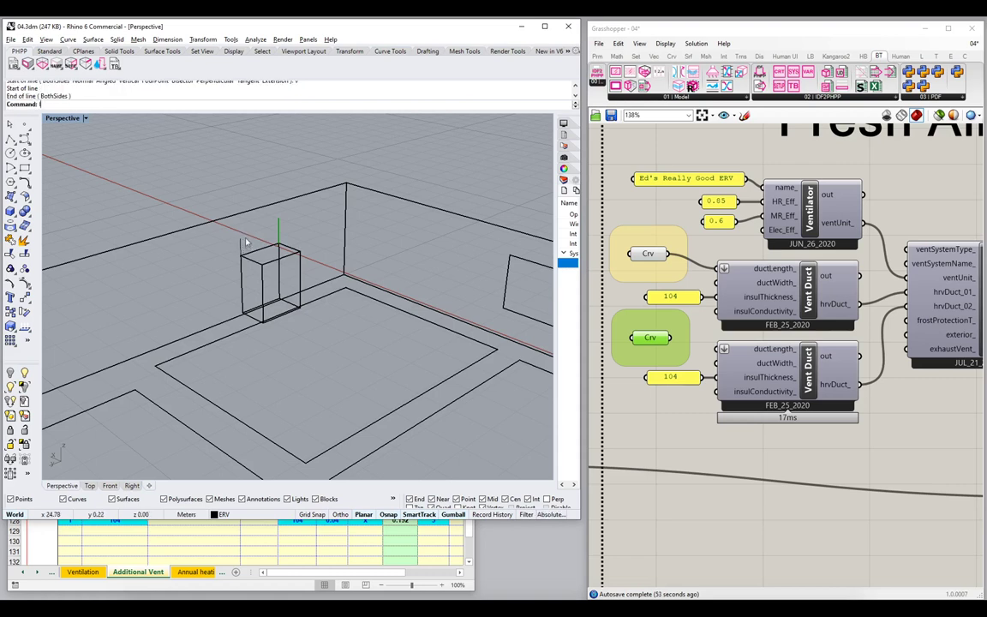
Draw a 10' horizontal line from the upper end of the short vertical line, running away from the ERV box.
{"action": "key", "text": "Return"}
{"action": "left_click", "coordinate": [240, 238]}
{"action": "type", "text": "10'"}
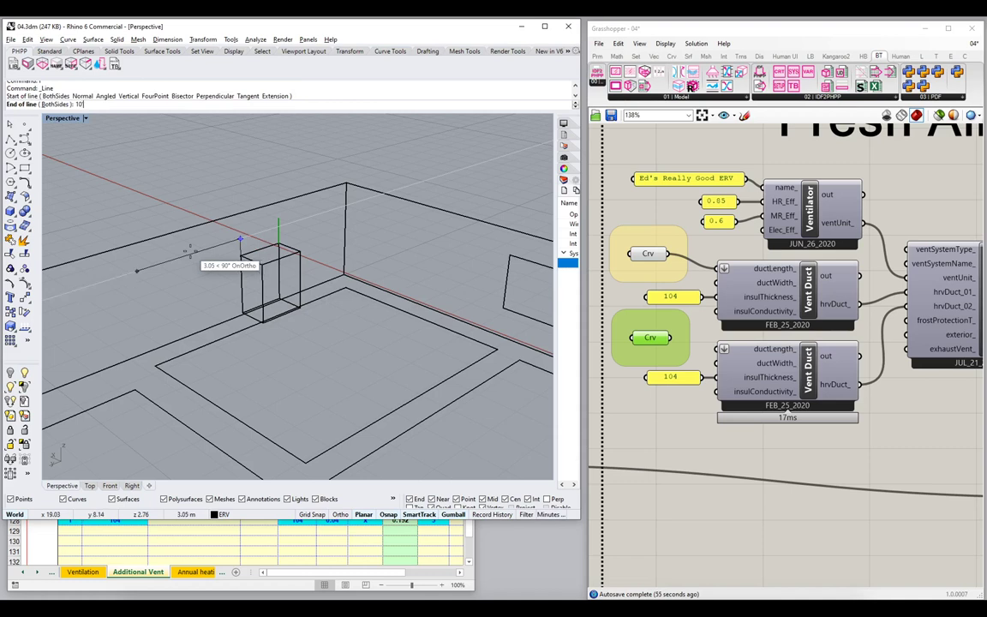
{"action": "key", "text": "Return"}
Draw a short vertical line upward from the free end of the 10' horizontal duct line.
{"action": "key", "text": "Return"}
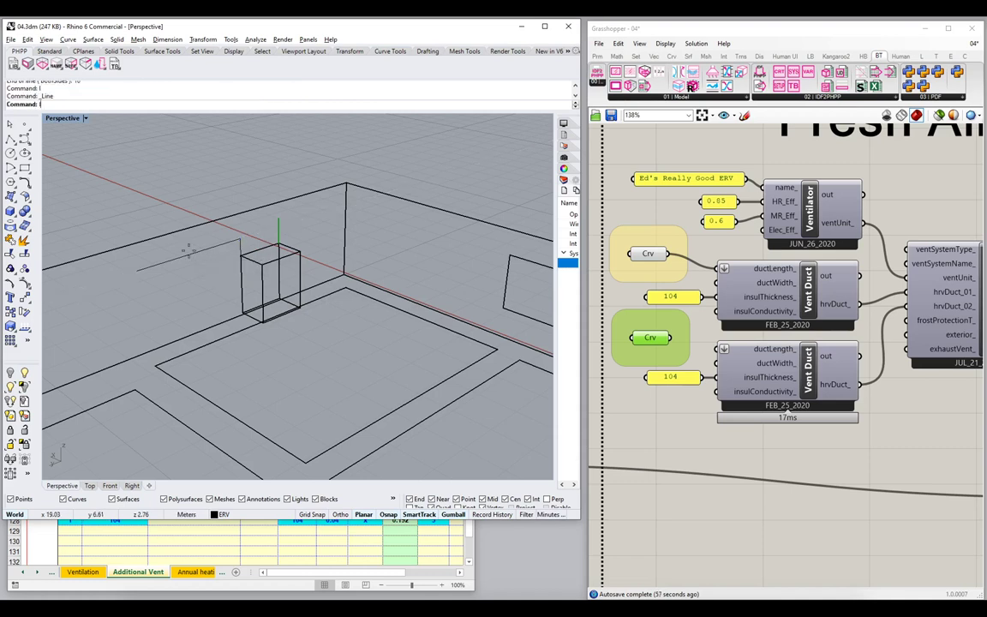
{"action": "type", "text": "v"}
{"action": "key", "text": "Return"}
{"action": "left_click", "coordinate": [135, 271]}
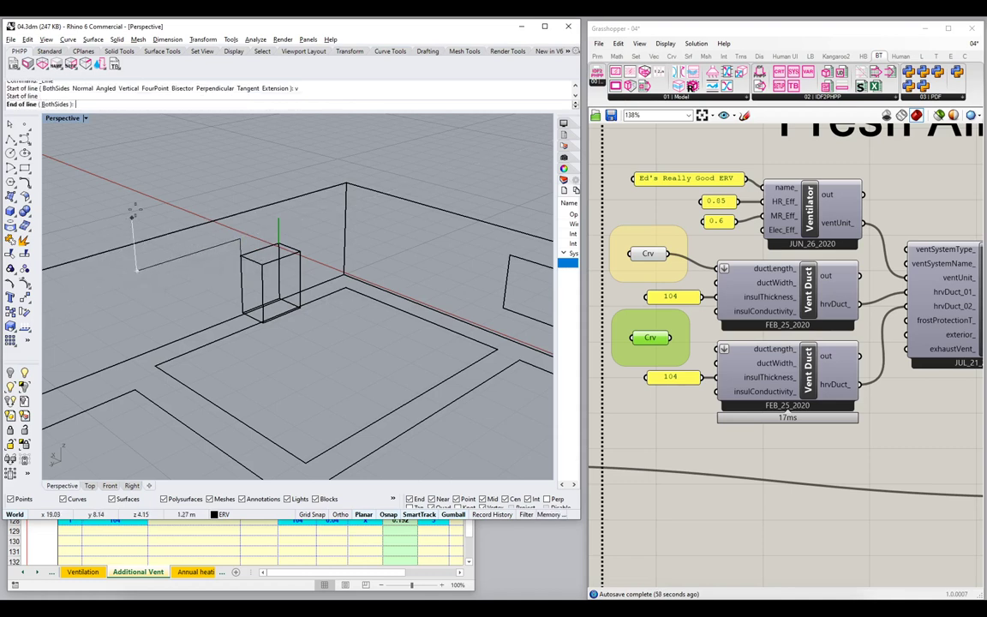
{"action": "left_click", "coordinate": [274, 221]}
Join the two short vertical lines and the 10' horizontal line into one duct curve.
{"action": "left_click", "coordinate": [229, 244]}
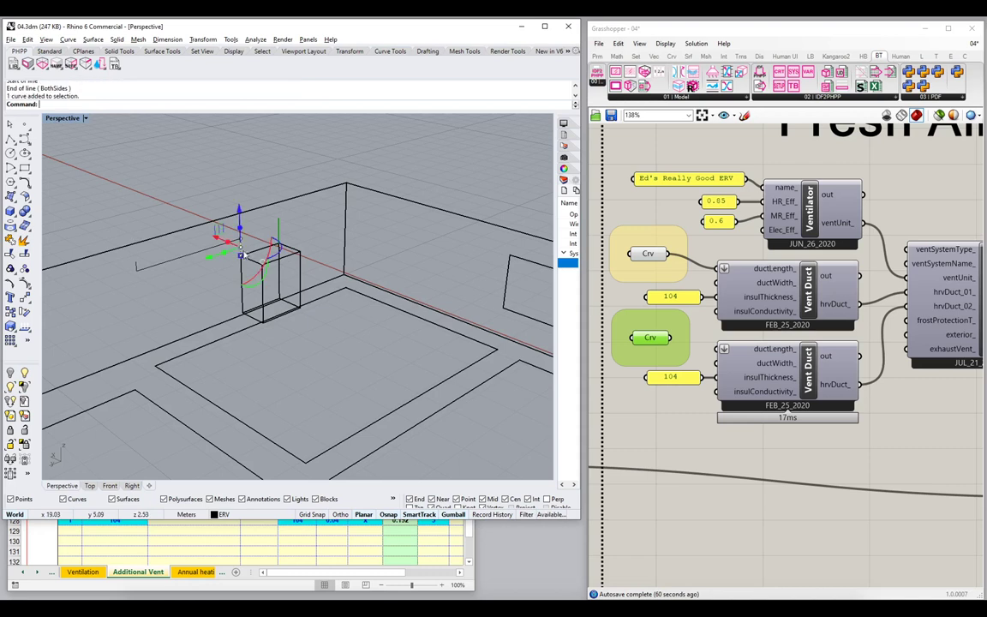
{"action": "left_click", "coordinate": [134, 272]}
{"action": "left_click", "coordinate": [135, 267]}
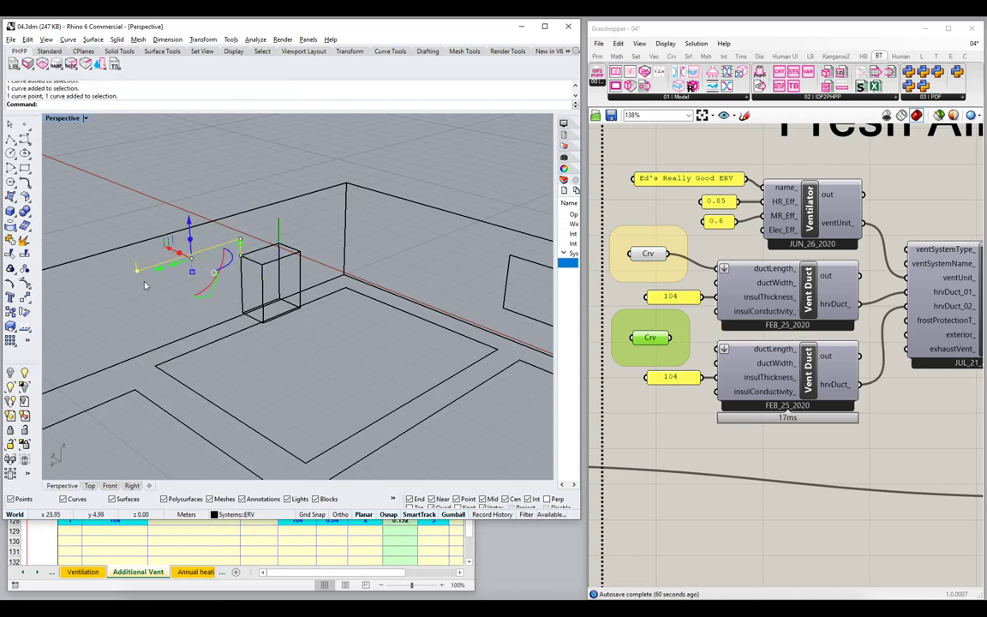
{"action": "type", "text": "Join"}
{"action": "key", "text": "Return"}
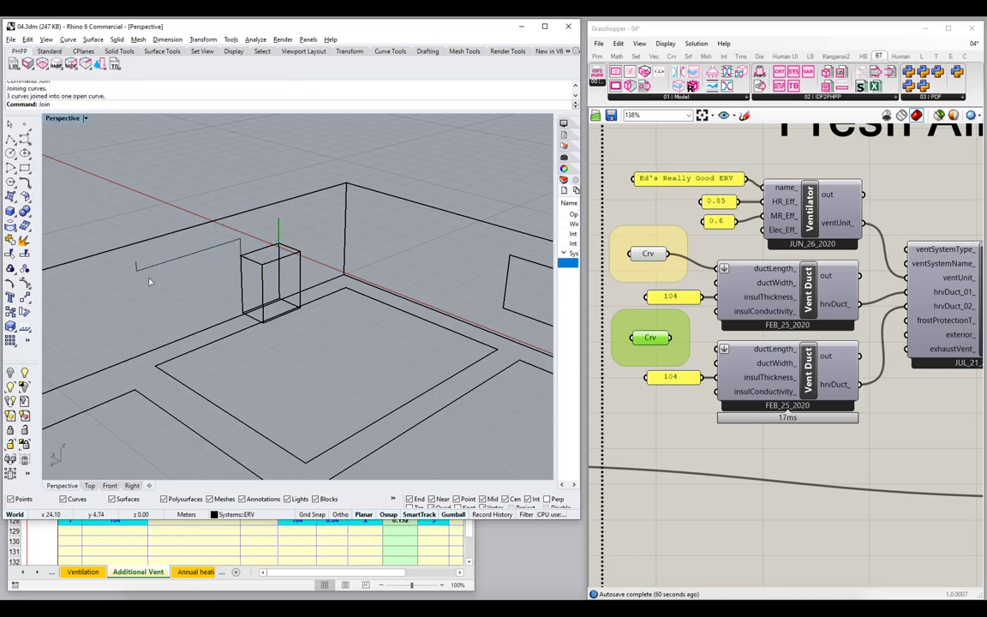
Assign the joined duct curve to the second Crv parameter and connect it to the second Vent Duct's ductLength_ input.
{"action": "right_click_drag", "start_coordinate": [180, 316], "coordinate": [145, 303]}
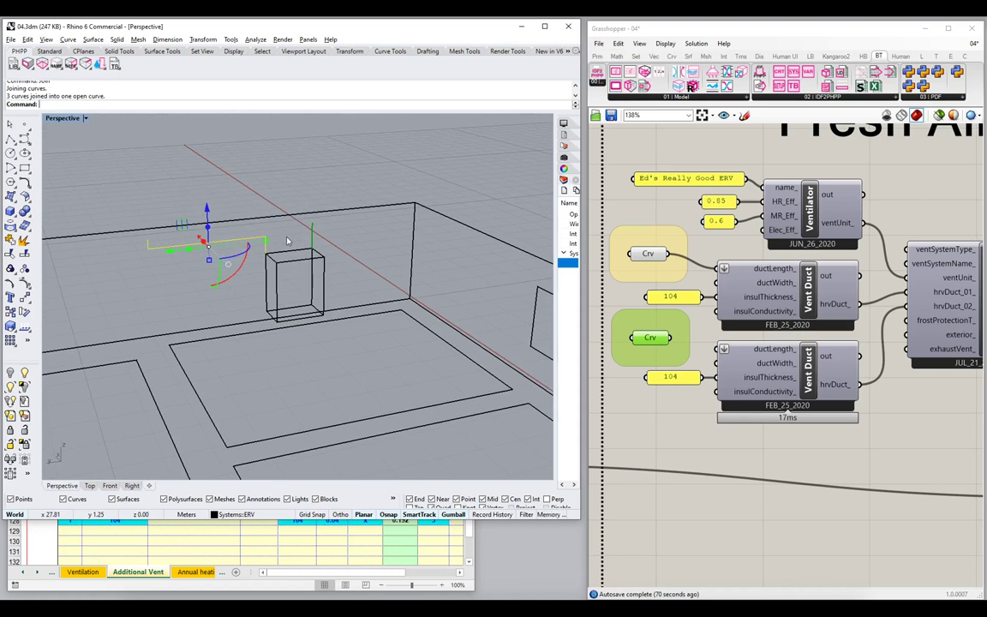
{"action": "left_click", "coordinate": [261, 216]}
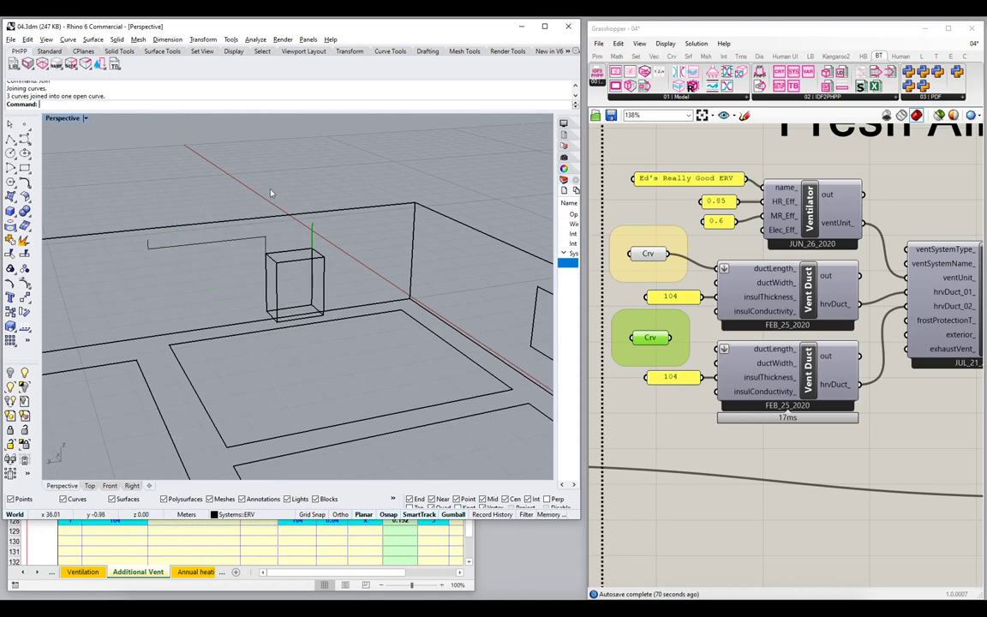
{"action": "left_click", "coordinate": [217, 219]}
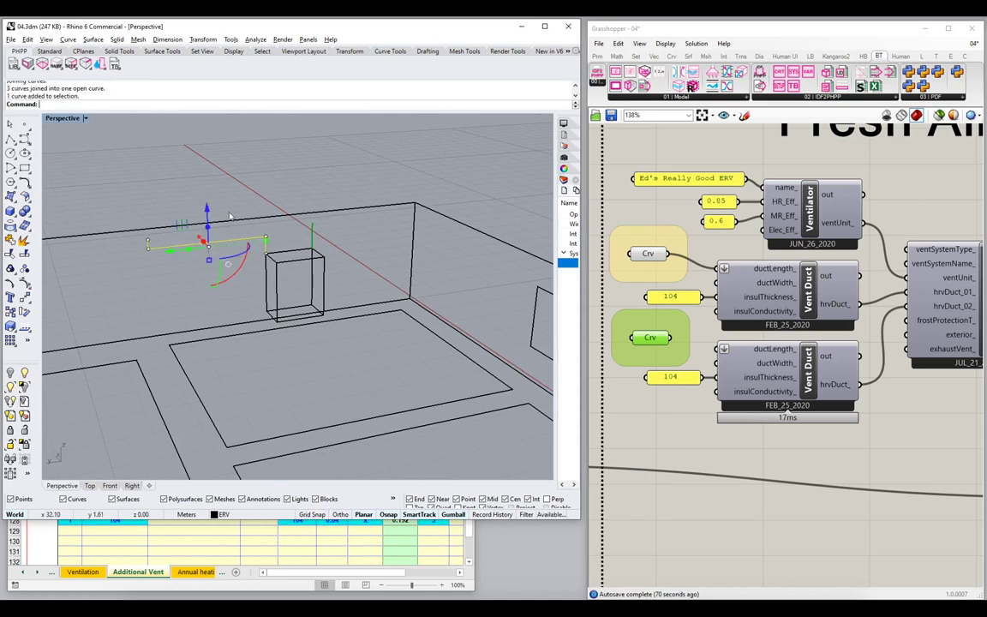
{"action": "right_click", "coordinate": [659, 347]}
{"action": "left_click", "coordinate": [694, 441]}
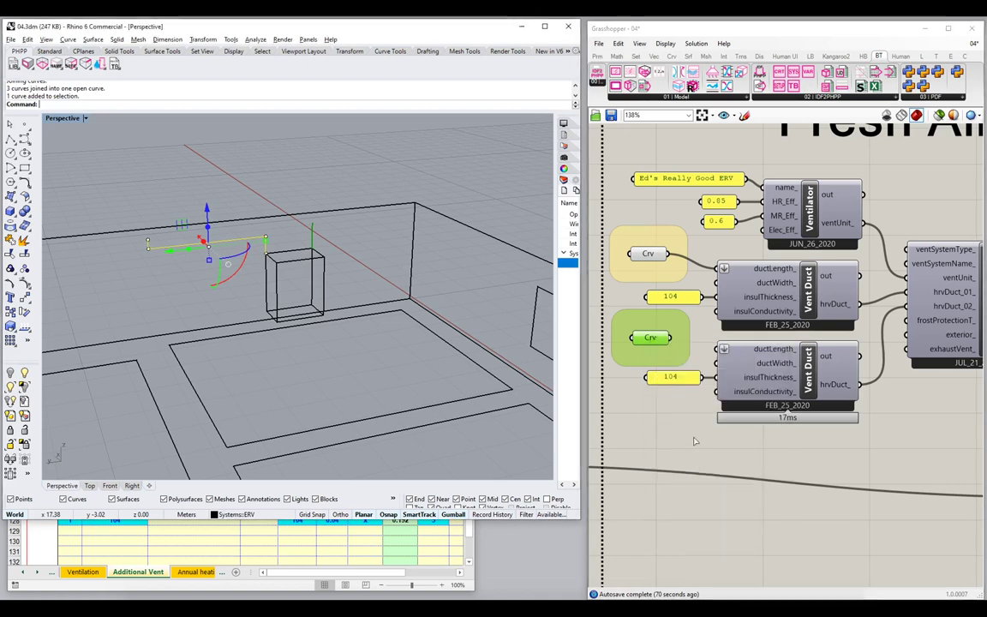
{"action": "left_click", "coordinate": [673, 339]}
{"action": "left_click_drag", "start_coordinate": [685, 325], "coordinate": [718, 349]}
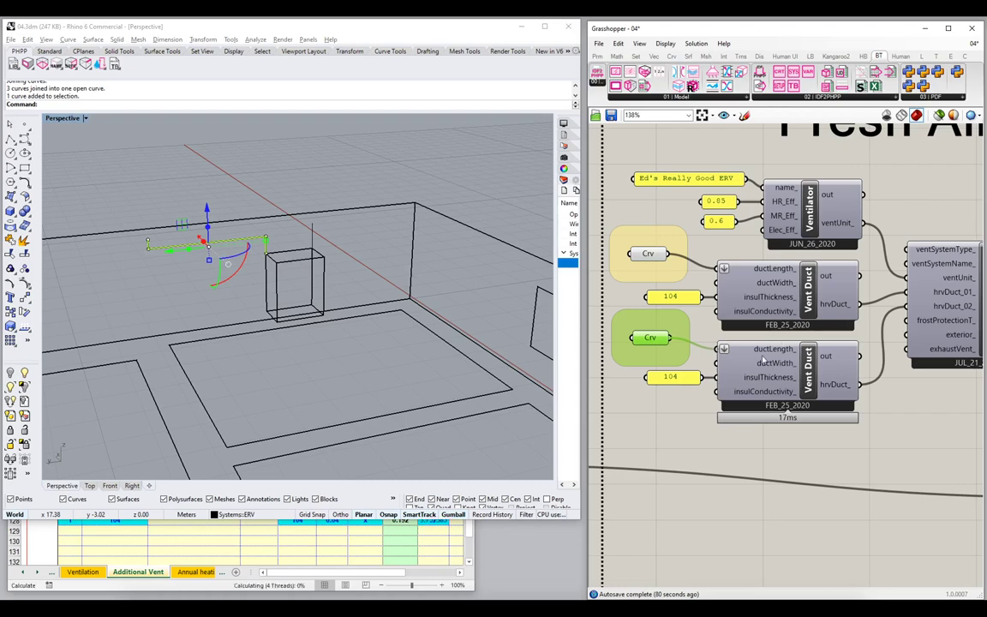
Check the second duct's supply air length in cell L128 of the Additional Vent sheet in Excel.
{"action": "left_click", "coordinate": [423, 469]}
{"action": "left_click", "coordinate": [432, 520]}
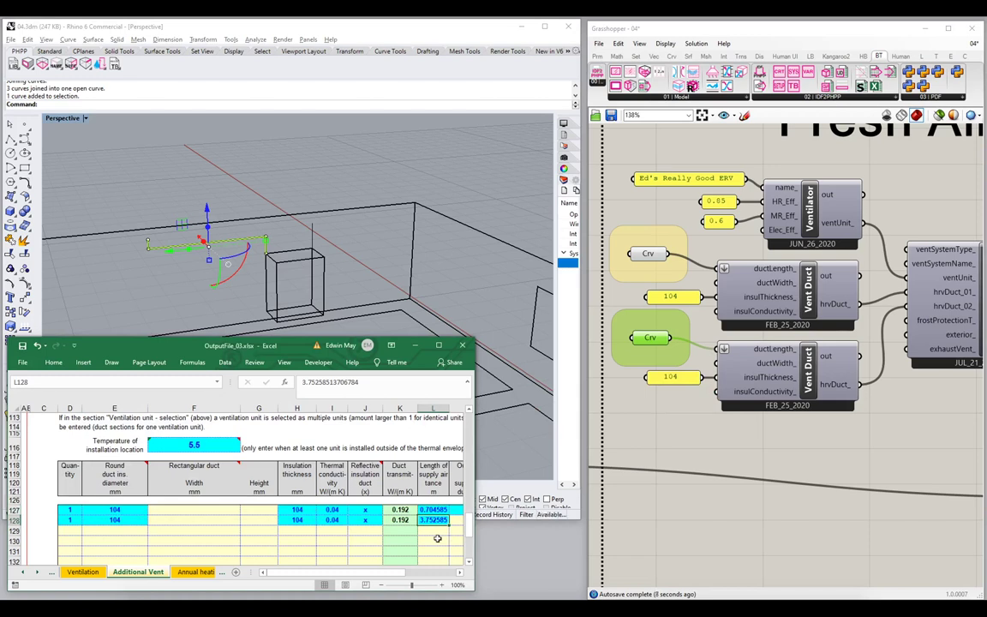
{"action": "left_click", "coordinate": [579, 523]}
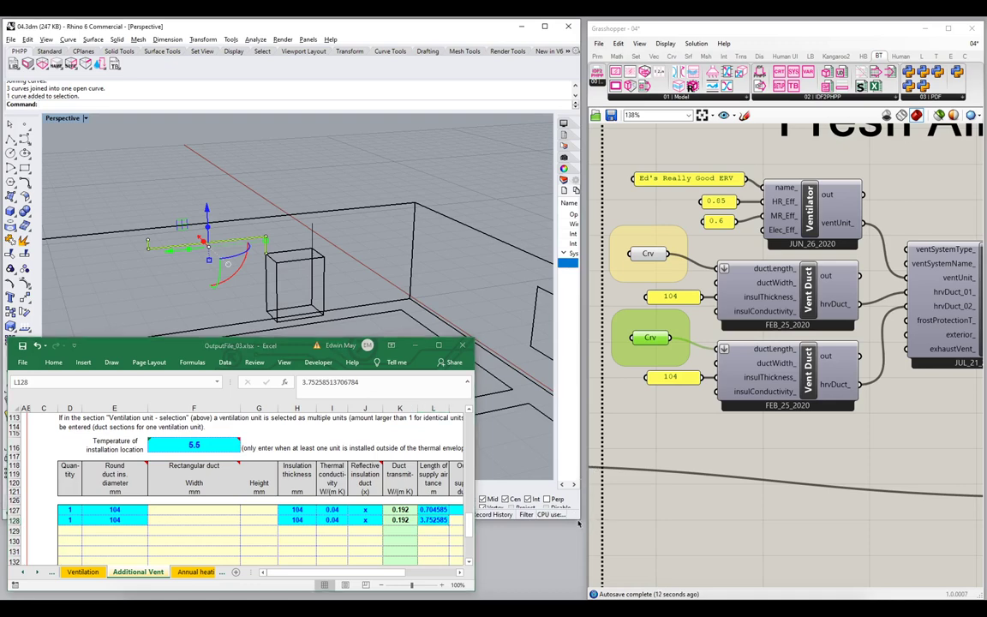
Shorten the Rhino window and widen the Excel window so the model and the duct table show together.
{"action": "left_click", "coordinate": [384, 257]}
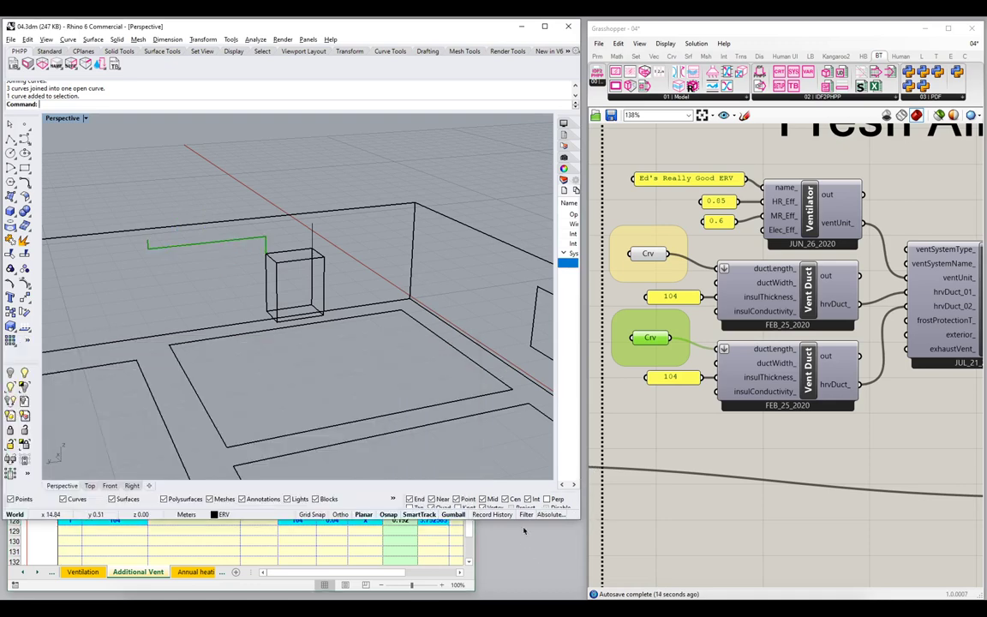
{"action": "left_click_drag", "start_coordinate": [485, 520], "coordinate": [485, 394]}
{"action": "left_click", "coordinate": [432, 519]}
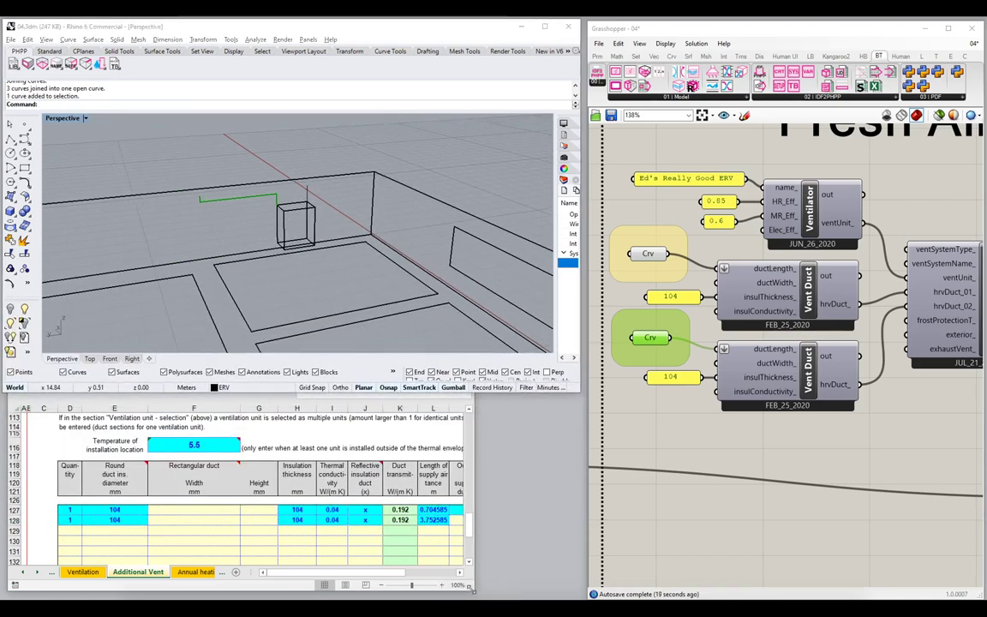
{"action": "left_click_drag", "start_coordinate": [474, 514], "coordinate": [526, 514]}
{"action": "left_click_drag", "start_coordinate": [576, 594], "coordinate": [588, 600]}
Move the duct curve's end segment away from the ERV box, stretching the duct to a total of about 7.18 m.
{"action": "left_click", "coordinate": [193, 183]}
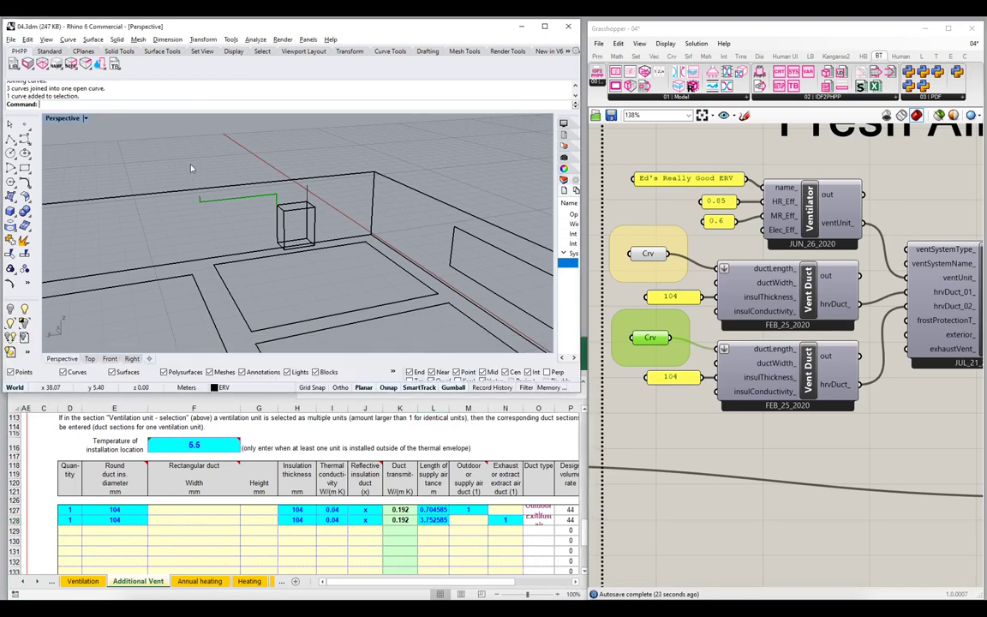
{"action": "left_click", "coordinate": [205, 199], "text": "ctrl+shift"}
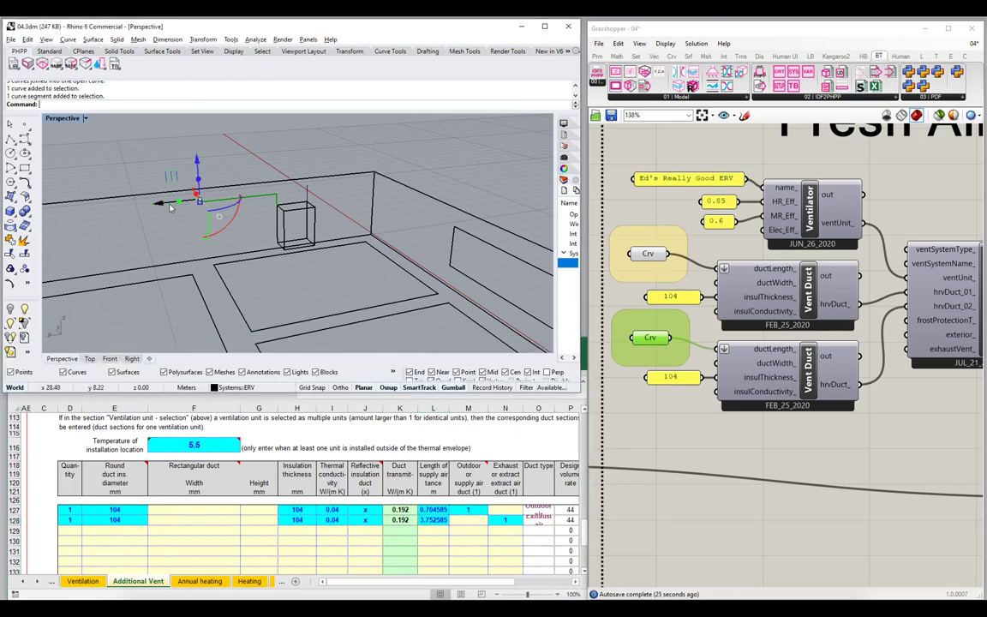
{"action": "left_click_drag", "start_coordinate": [163, 208], "coordinate": [85, 220]}
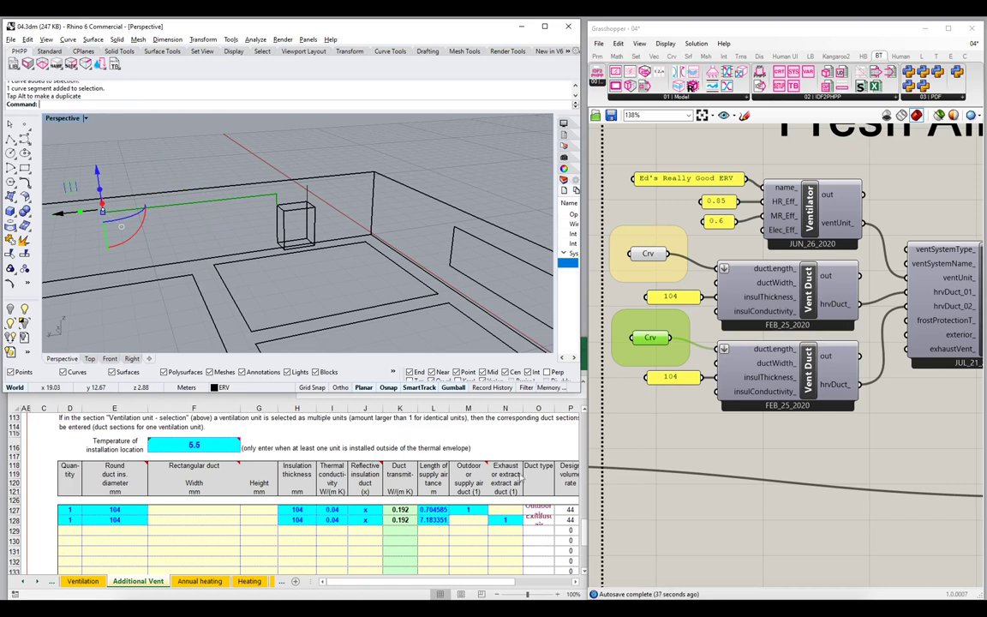
Rename the second Vent Duct's curve parameter as "Crv | Duct".
{"action": "right_click", "coordinate": [657, 339]}
{"action": "type", "text": "|"}
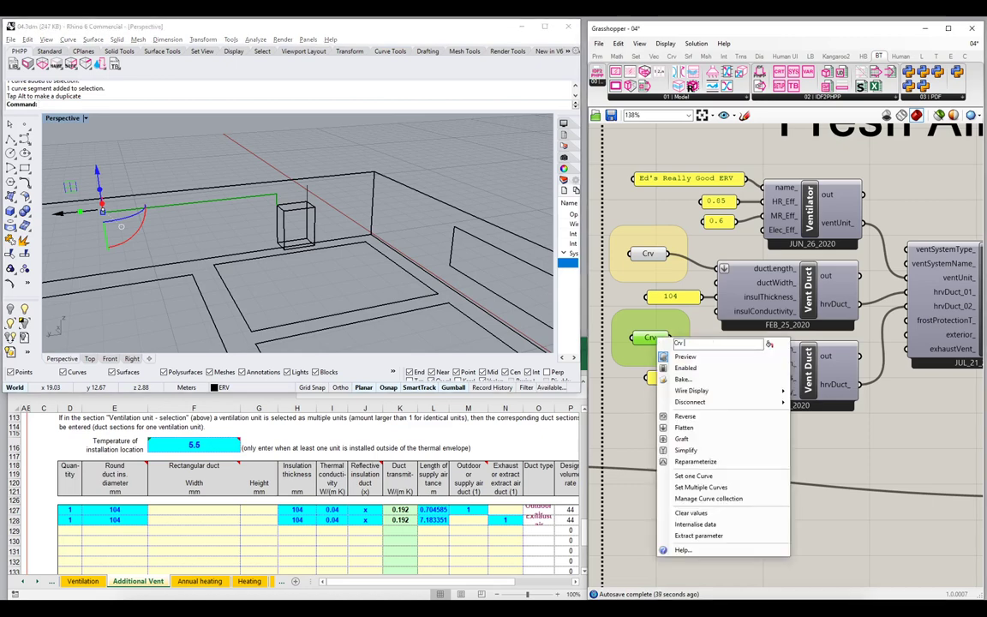
{"action": "type", "text": " Dict"}
{"action": "key", "text": "Return"}
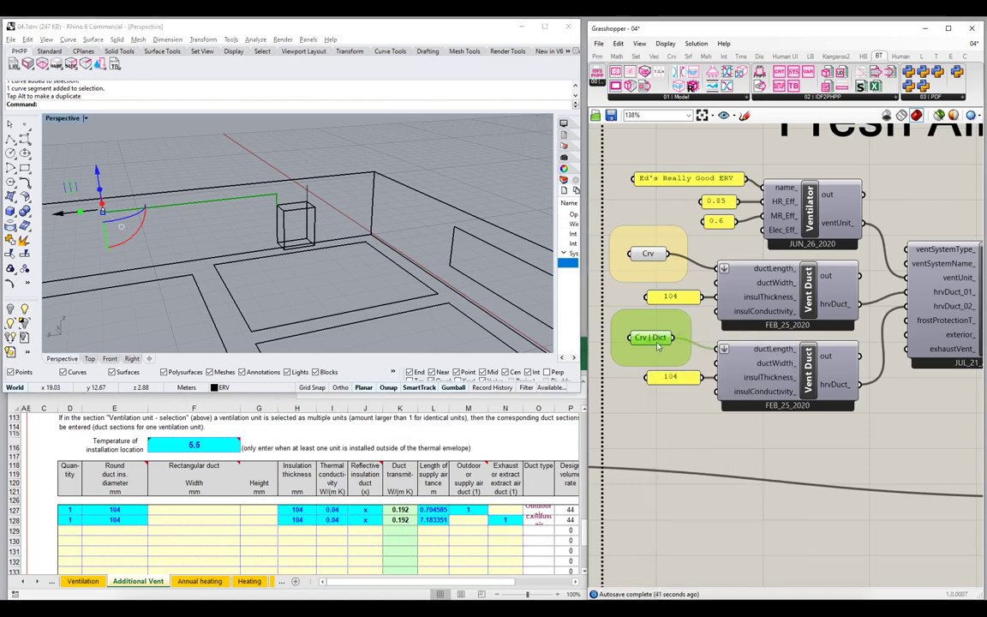
{"action": "right_click", "coordinate": [657, 338]}
{"action": "key", "text": "BackSpace"}
{"action": "key", "text": "BackSpace"}
{"action": "key", "text": "BackSpace"}
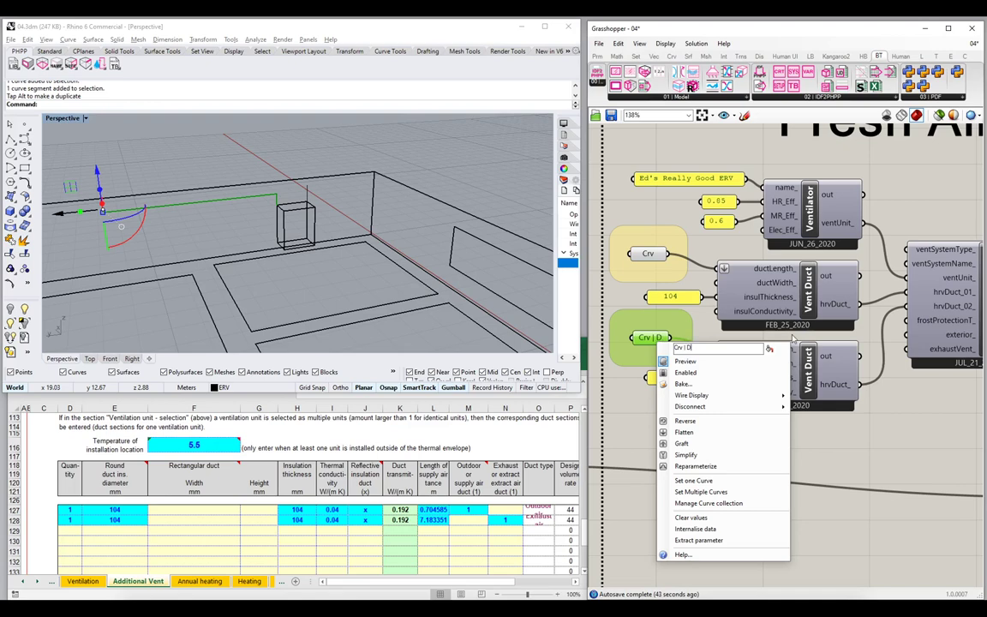
{"action": "type", "text": "uct"}
{"action": "key", "text": "Return"}
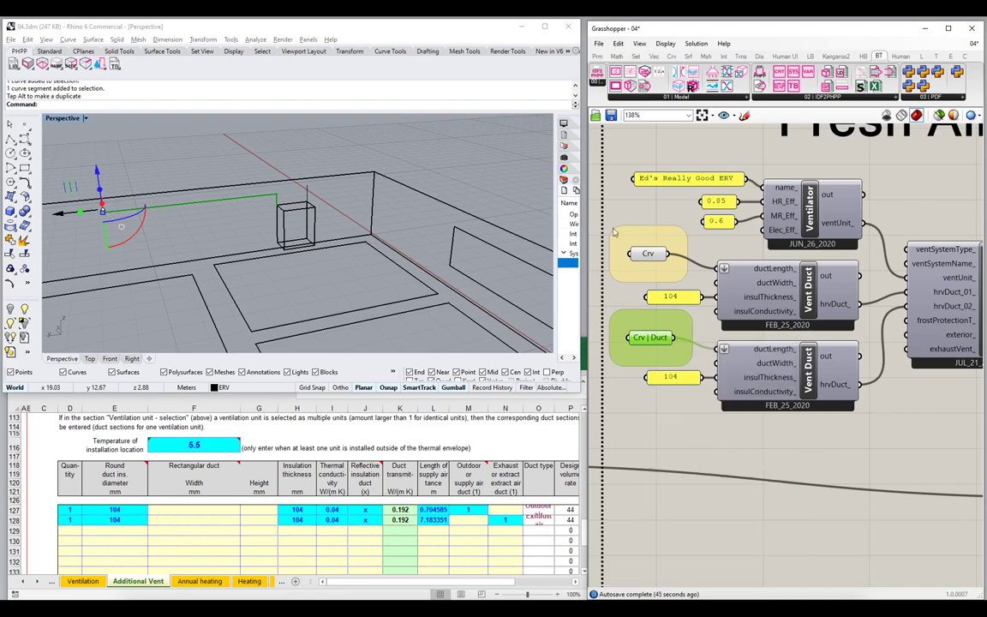
Rename the first Vent Duct's curve parameter as "Crv | Duct" and turn off the preview of both curve parameters.
{"action": "right_click", "coordinate": [657, 255]}
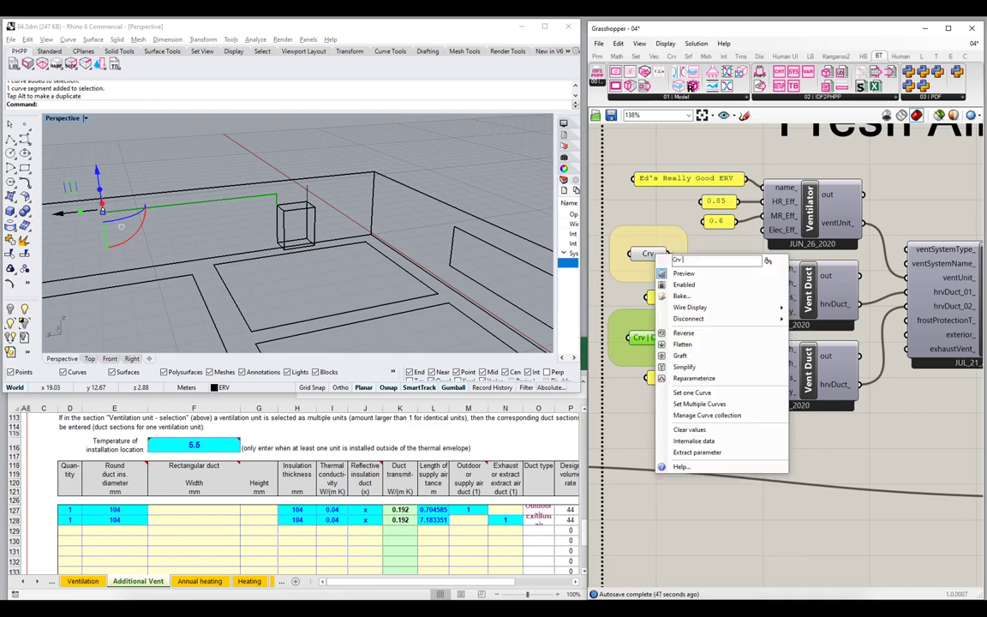
{"action": "type", "text": "| Duct"}
{"action": "key", "text": "Return"}
{"action": "left_click_drag", "start_coordinate": [610, 191], "coordinate": [719, 405]}
{"action": "right_click", "coordinate": [653, 215]}
{"action": "left_click", "coordinate": [676, 239]}
Shift the ventilation component cluster and the Set Zone Vent component further away from the dotted divider line.
{"action": "scroll", "coordinate": [745, 246], "scroll_direction": "down", "scroll_amount": 4}
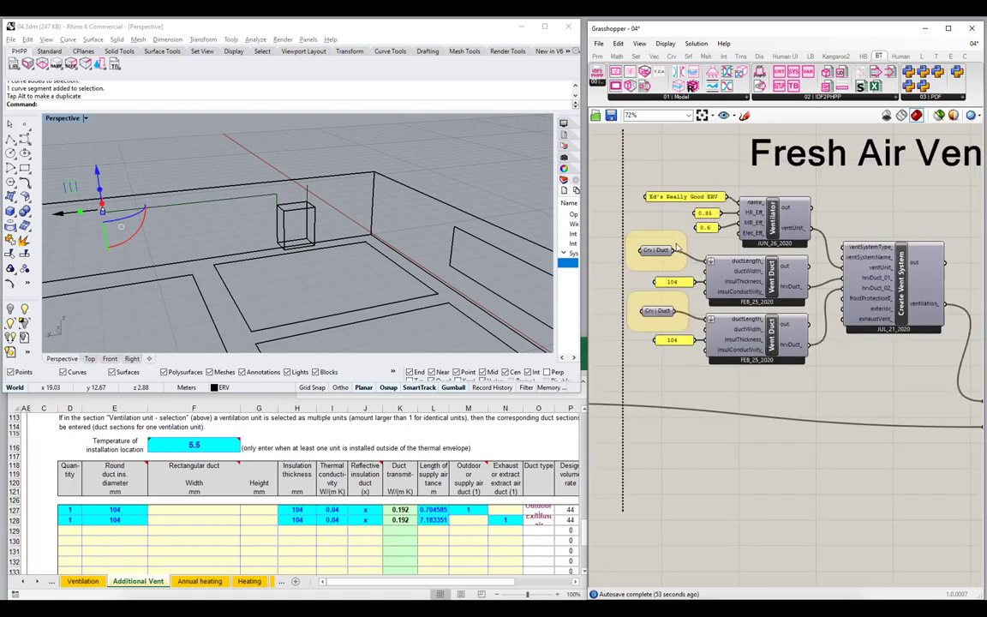
{"action": "left_click_drag", "start_coordinate": [618, 192], "coordinate": [848, 330]}
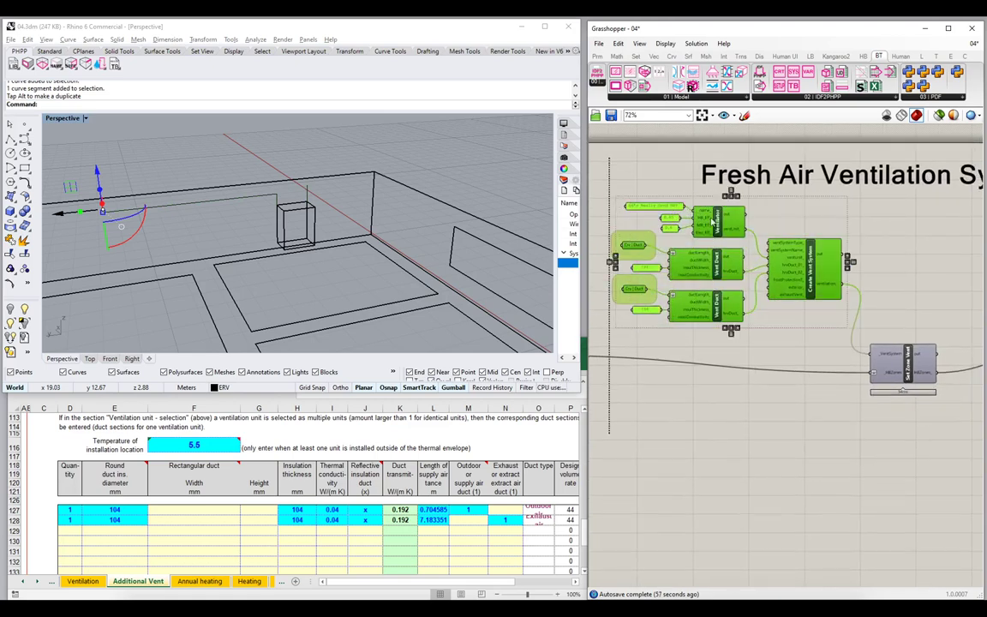
{"action": "left_click_drag", "start_coordinate": [717, 218], "coordinate": [746, 225]}
{"action": "left_click_drag", "start_coordinate": [902, 366], "coordinate": [951, 366]}
{"action": "left_click", "coordinate": [830, 357]}
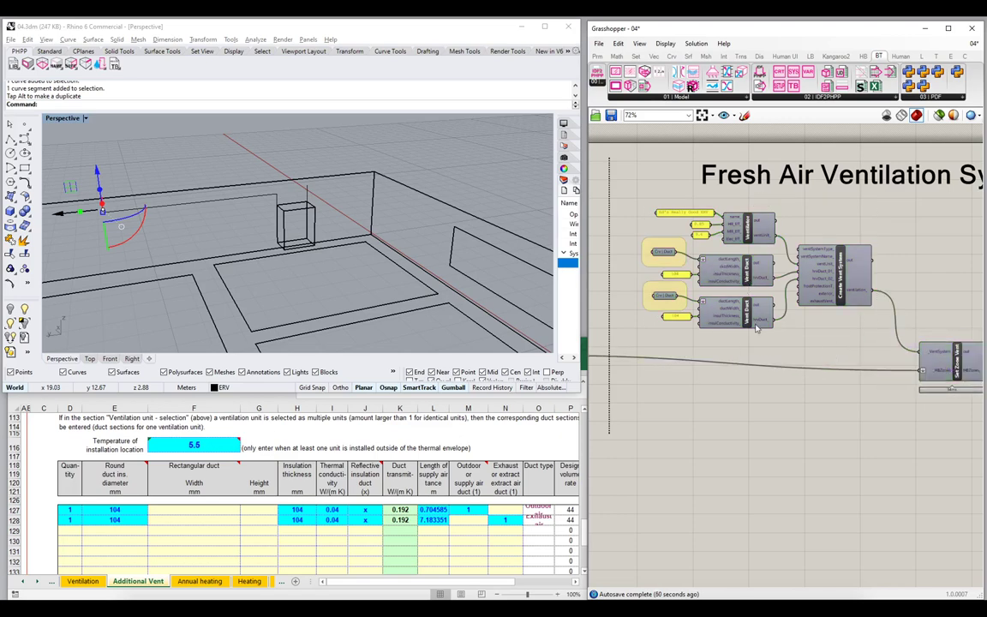
Examine the second duct's length and Vent-1's effective heat recovery efficiency in the Additional Vent sheet, widening Excel to show the column.
{"action": "left_click", "coordinate": [155, 146]}
{"action": "left_click", "coordinate": [197, 200]}
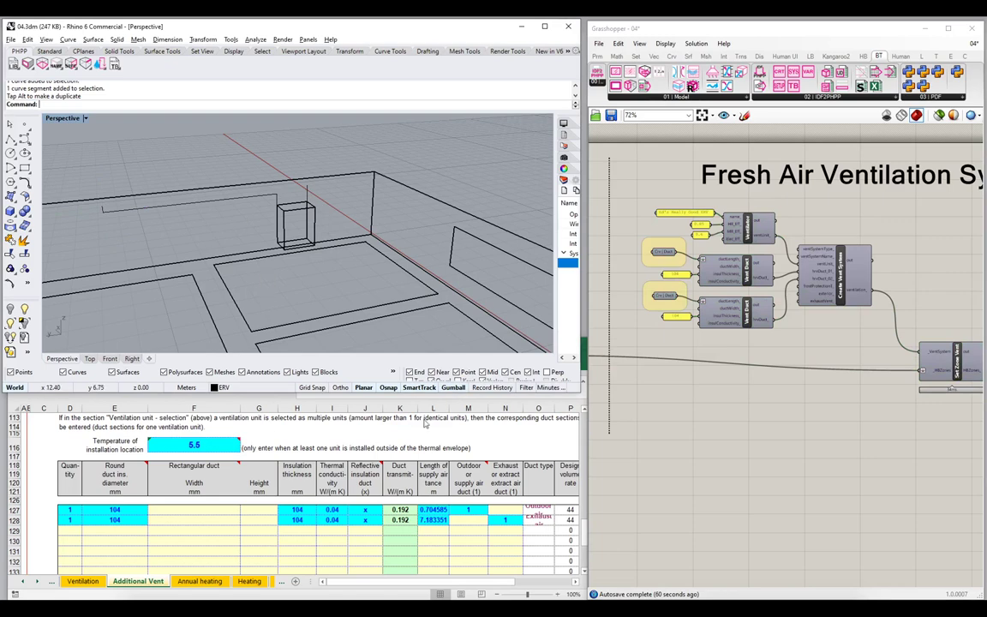
{"action": "left_click", "coordinate": [435, 517]}
{"action": "scroll", "coordinate": [487, 536], "scroll_direction": "up", "scroll_amount": 1}
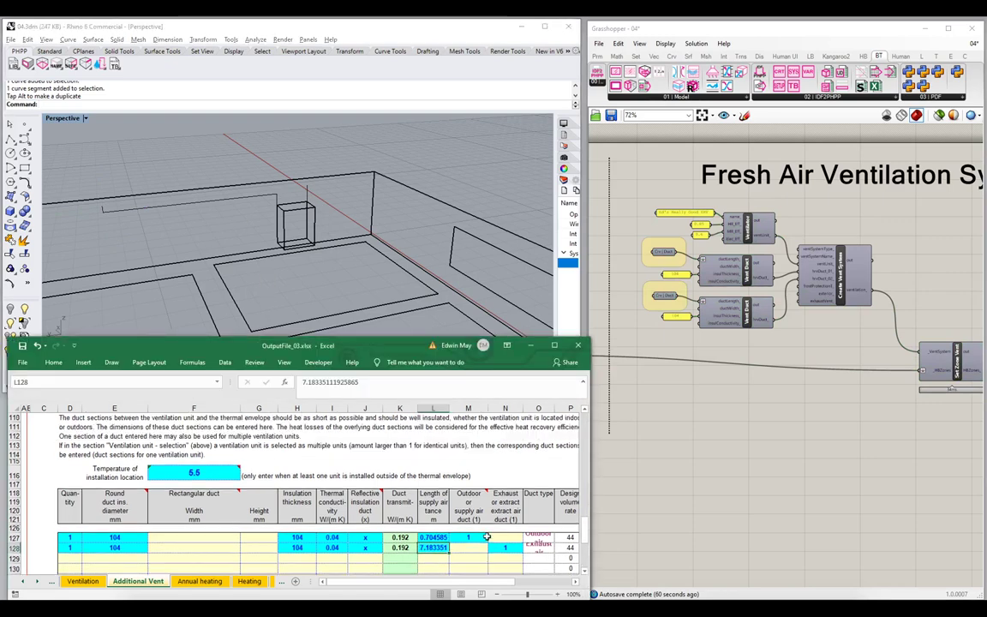
{"action": "scroll", "coordinate": [486, 536], "scroll_direction": "up", "scroll_amount": 7}
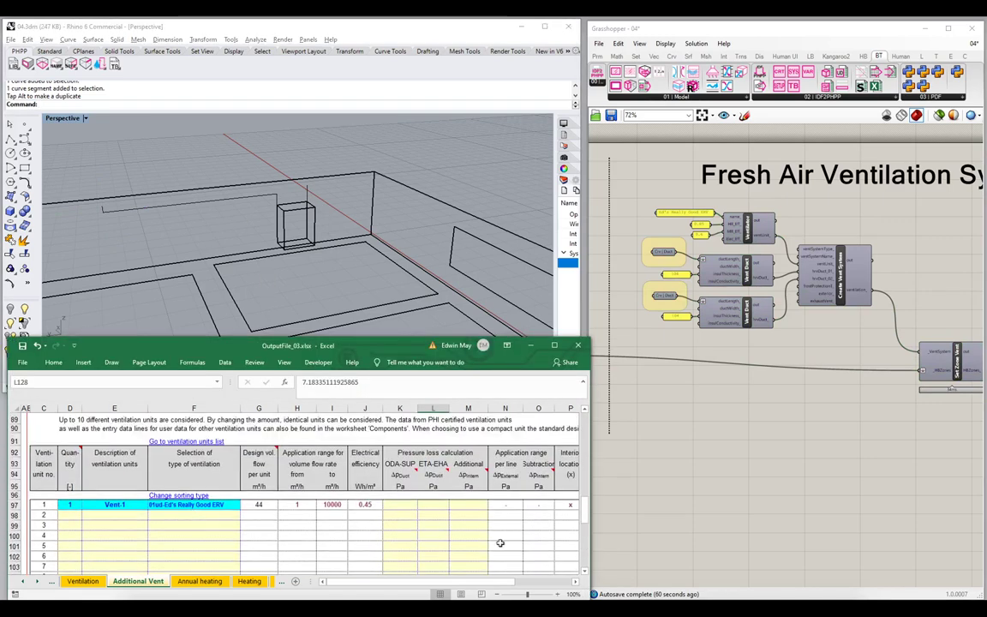
{"action": "left_click_drag", "start_coordinate": [587, 503], "coordinate": [754, 503]}
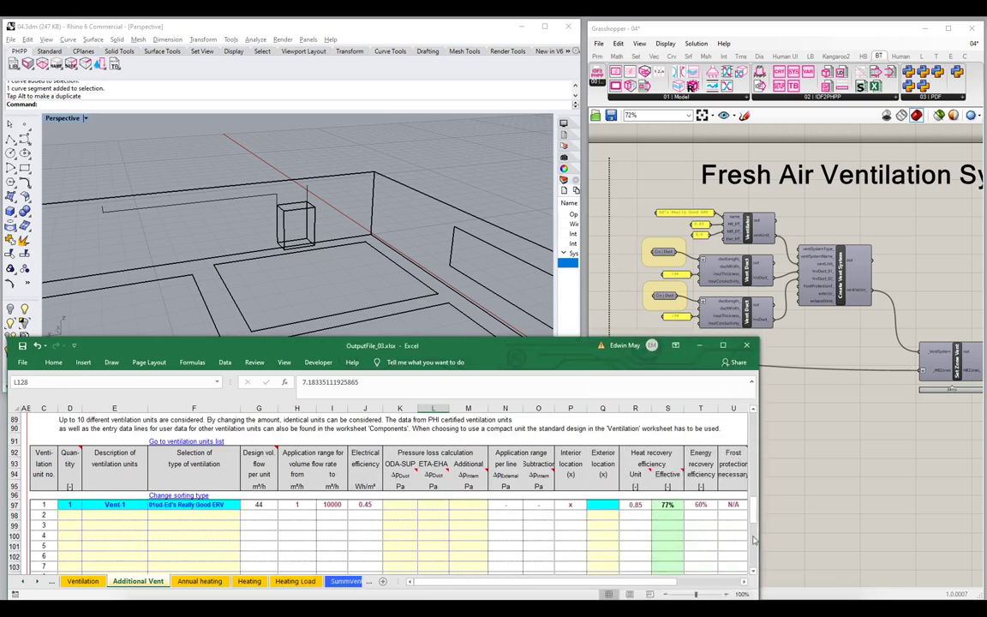
{"action": "left_click", "coordinate": [668, 504]}
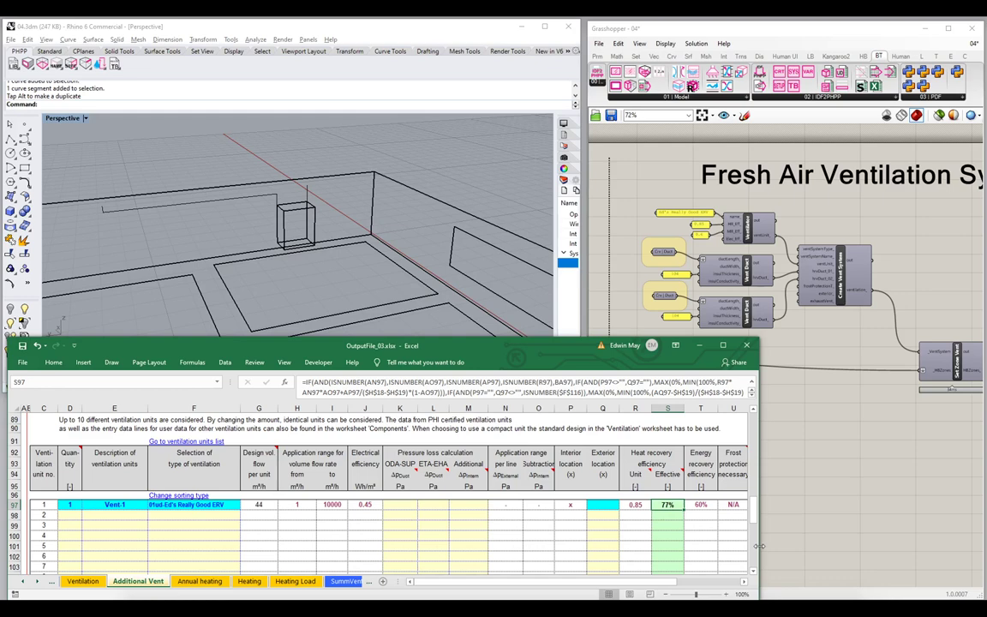
Move the duct curve's end segment back toward the ERV box to shorten the horizontal run.
{"action": "left_click", "coordinate": [110, 232]}
{"action": "left_click", "coordinate": [102, 209], "text": "ctrl+shift"}
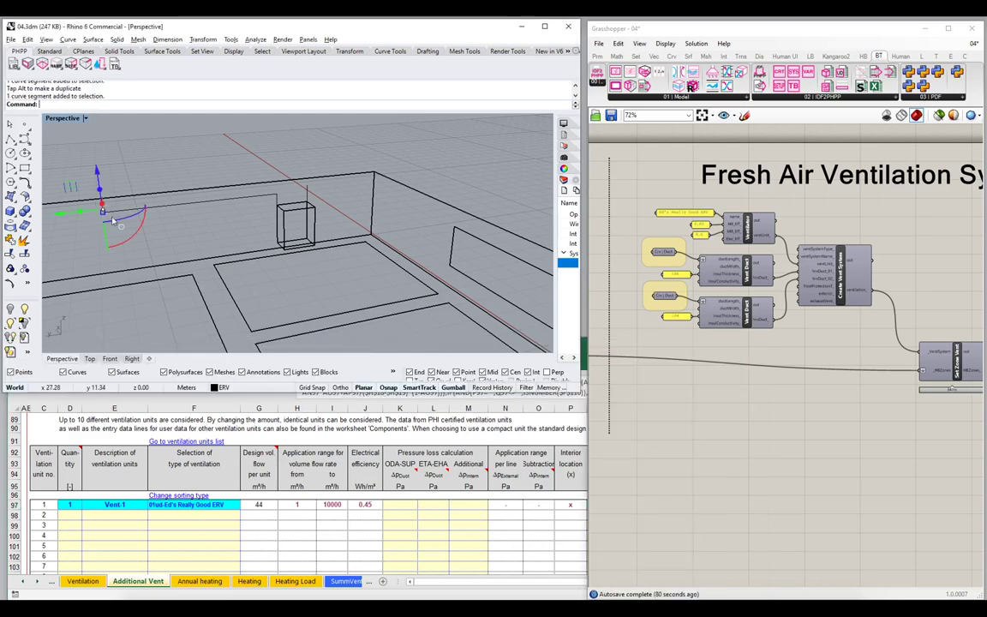
{"action": "left_click_drag", "start_coordinate": [106, 210], "coordinate": [185, 200]}
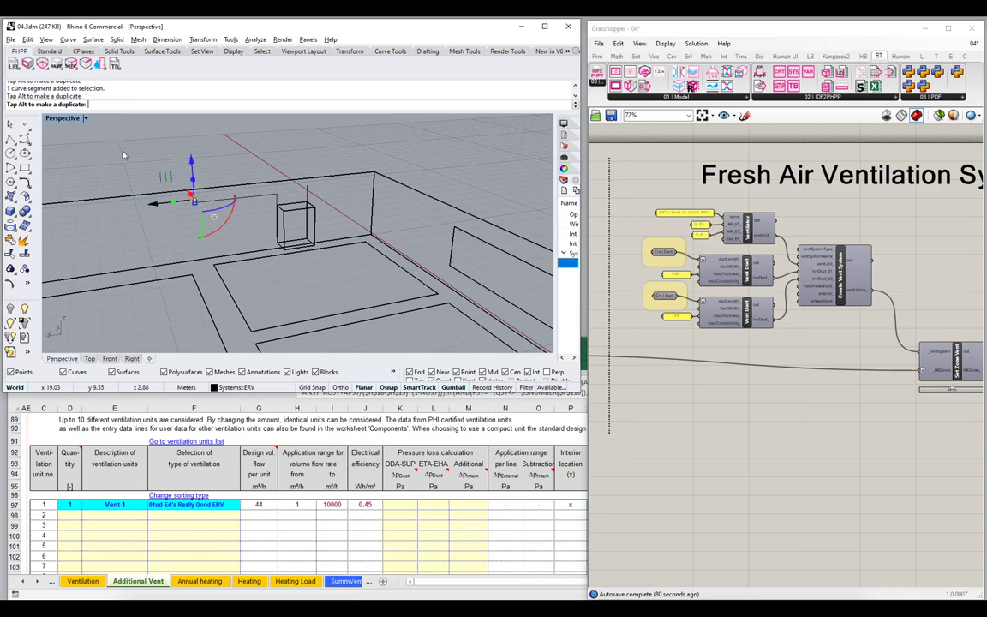
Recheck Vent-1's effective heat recovery efficiency in the workbook and narrow the Excel window back beside Grasshopper.
{"action": "key", "text": "alt+Tab"}
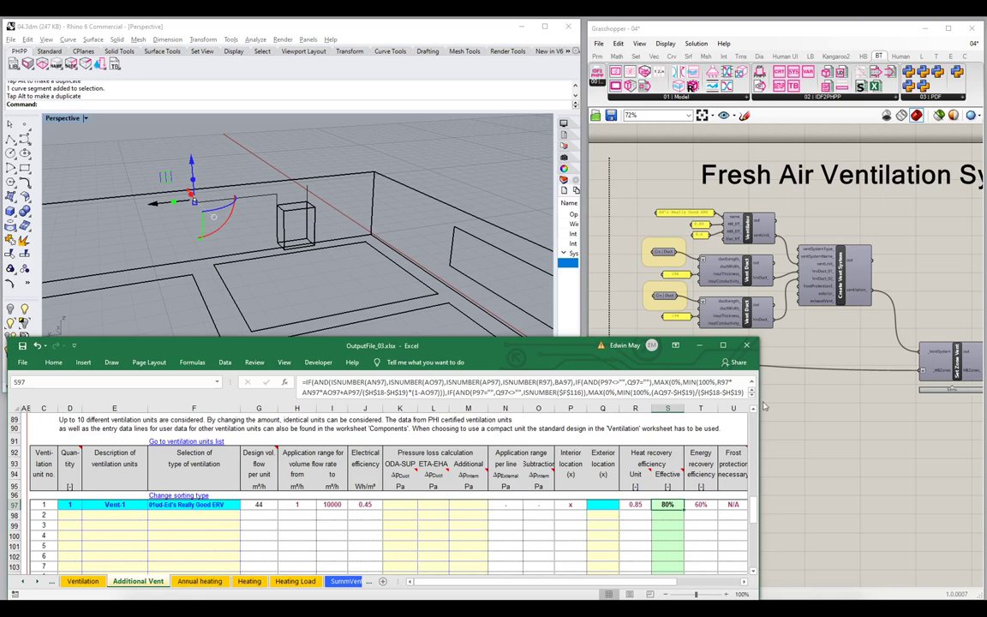
{"action": "left_click_drag", "start_coordinate": [758, 399], "coordinate": [571, 395]}
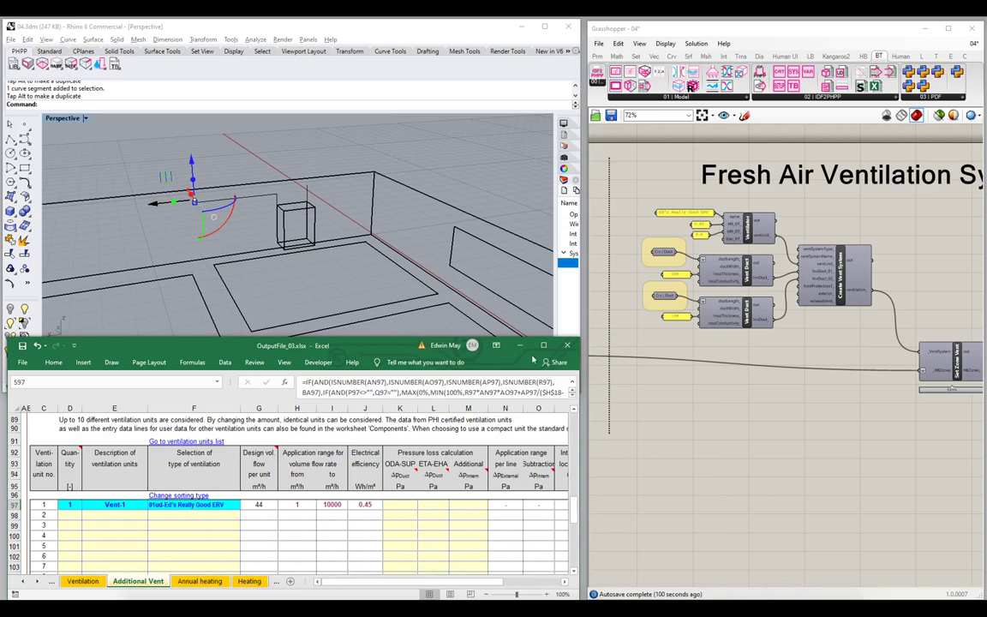
{"action": "left_click", "coordinate": [362, 135]}
{"action": "right_click_drag", "start_coordinate": [363, 136], "coordinate": [264, 226]}
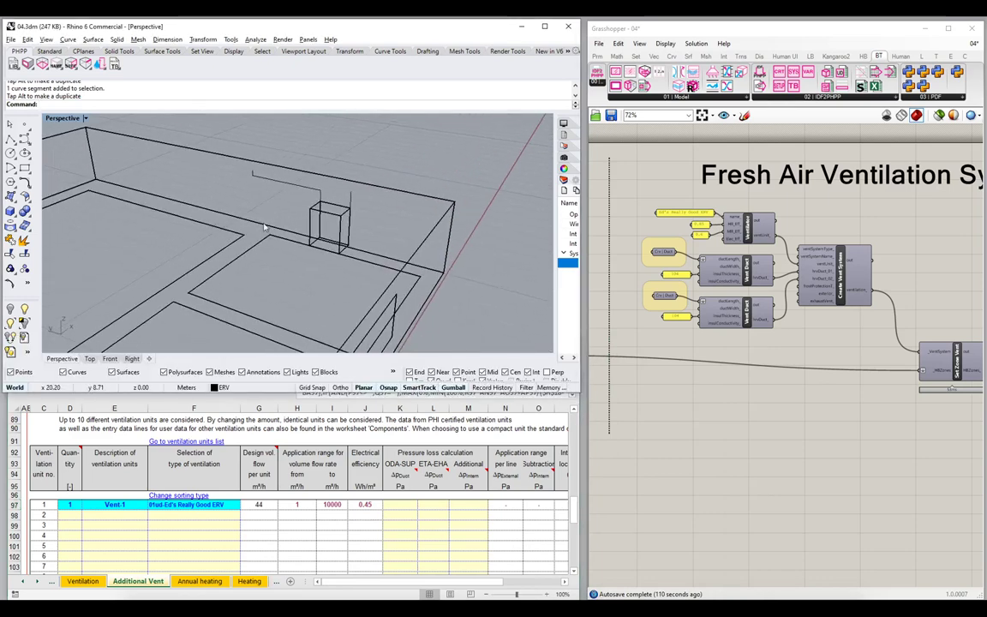